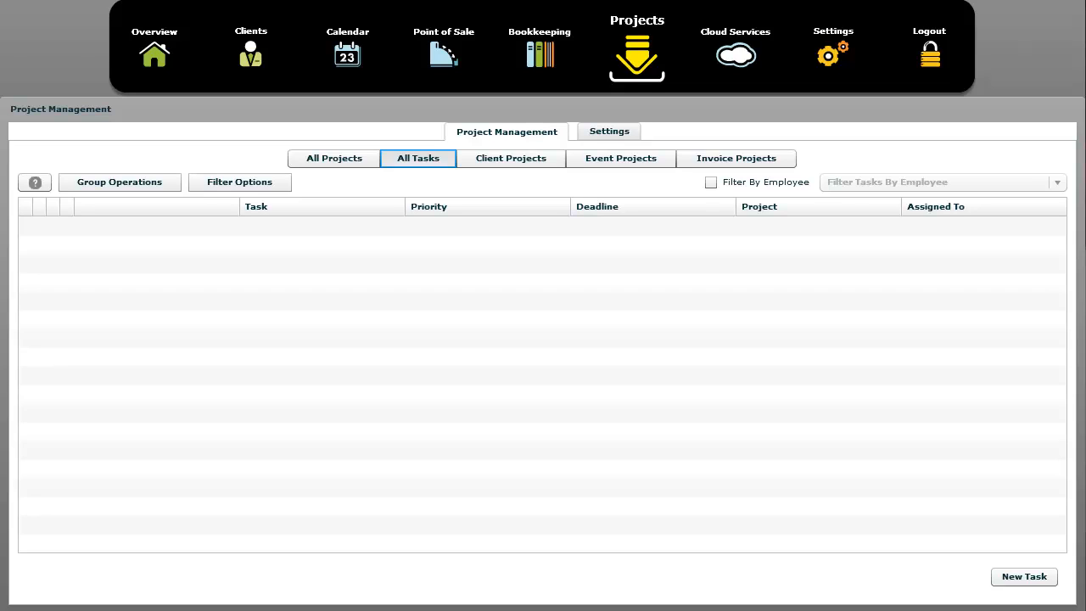
# Start a new task titled "Office Cleaning".
pyautogui.click(1024, 579)
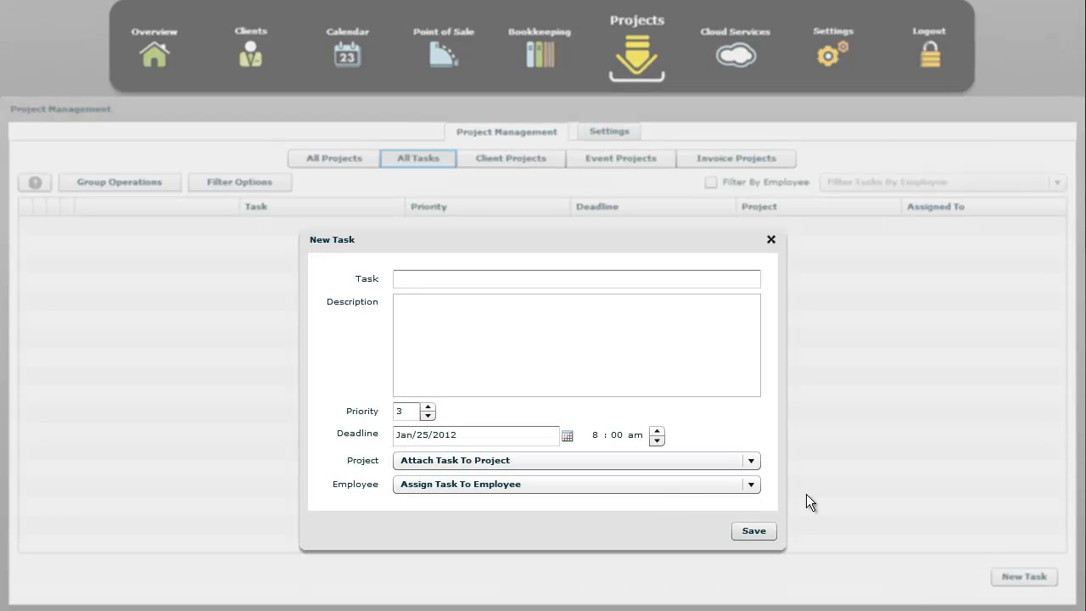
pyautogui.click(584, 277)
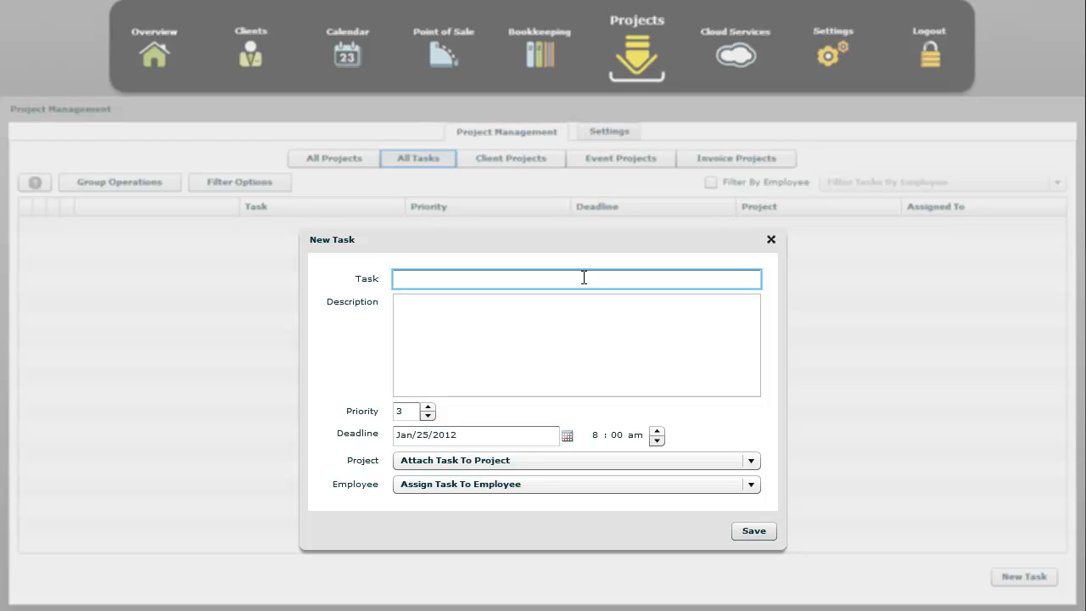
pyautogui.write('Office Cleaning')
pyautogui.press('Tab')
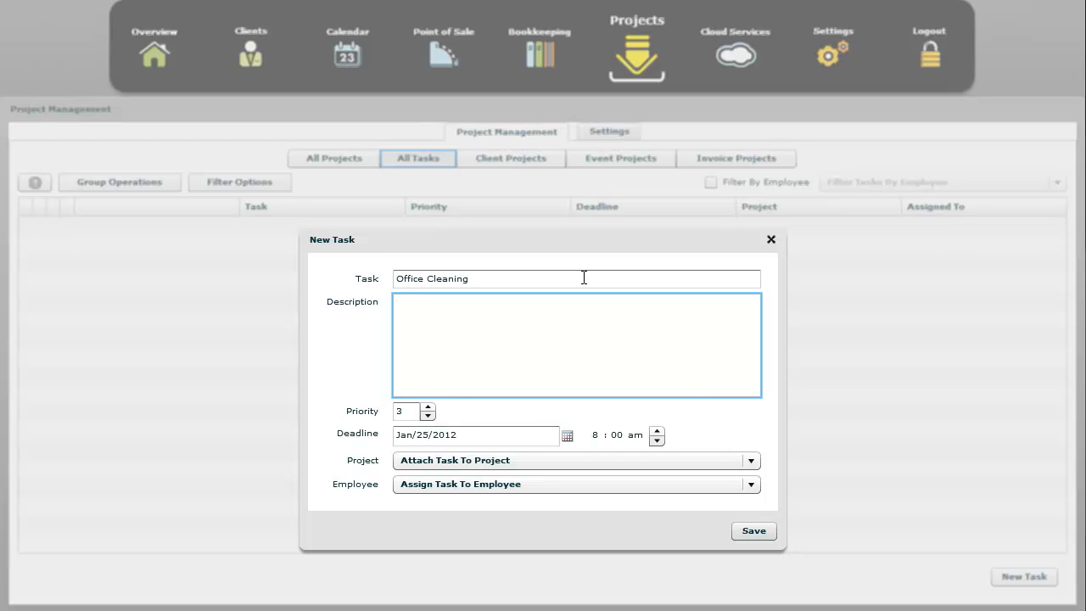
# Fill in the task description on four separate lines: "Empty the trash", "Wash the windows", "Vacuum the floor" and "Dust".
pyautogui.write('Empty the trash')
pyautogui.press('Return')
pyautogui.write('Wash the windows')
pyautogui.press('Return')
pyautogui.write('vacuum the f')
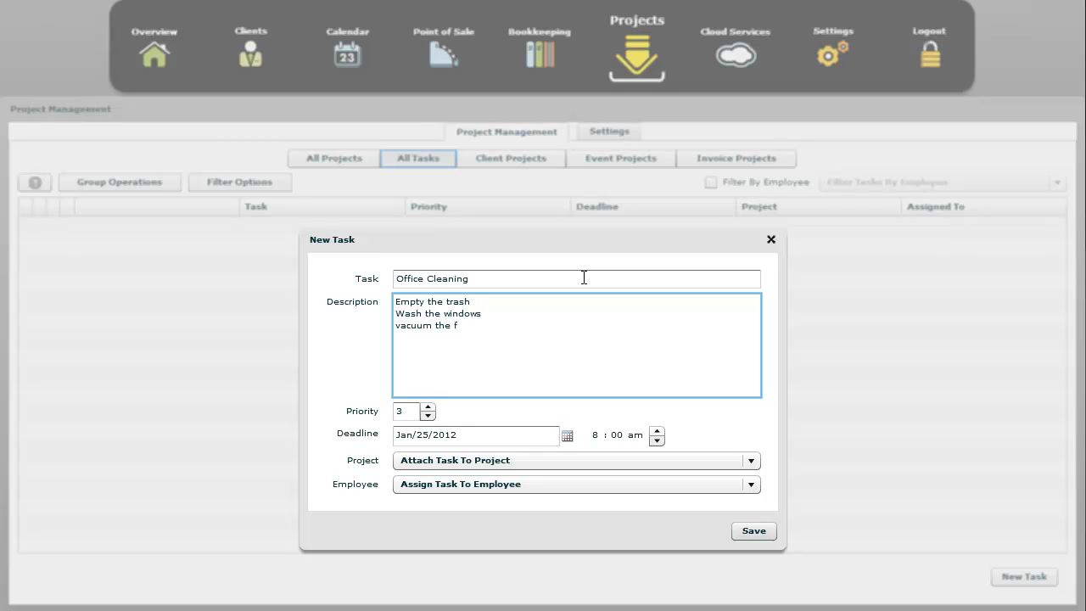
pyautogui.press('BackSpace')
pyautogui.write('floor')
pyautogui.press('Home')
pyautogui.press('Delete')
pyautogui.write('V')
pyautogui.write('Dust')
pyautogui.moveTo(482, 278); pyautogui.dragTo(386, 277)
pyautogui.click(510, 281)
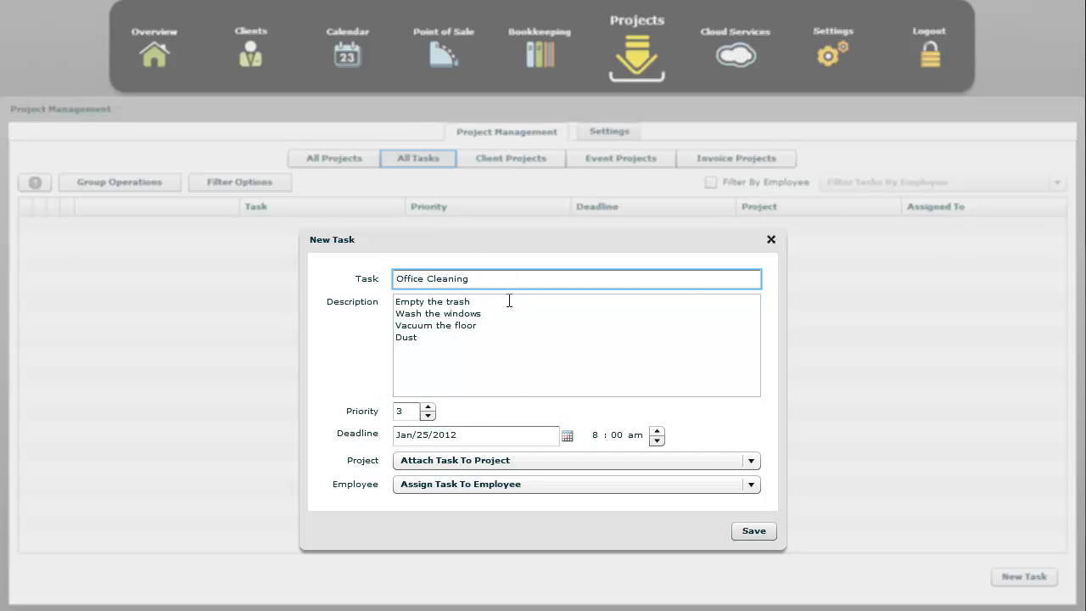
# Set the Office Cleaning task's priority to 5 and its deadline to Jan/31/2012.
pyautogui.click(428, 407)
pyautogui.click(428, 406)
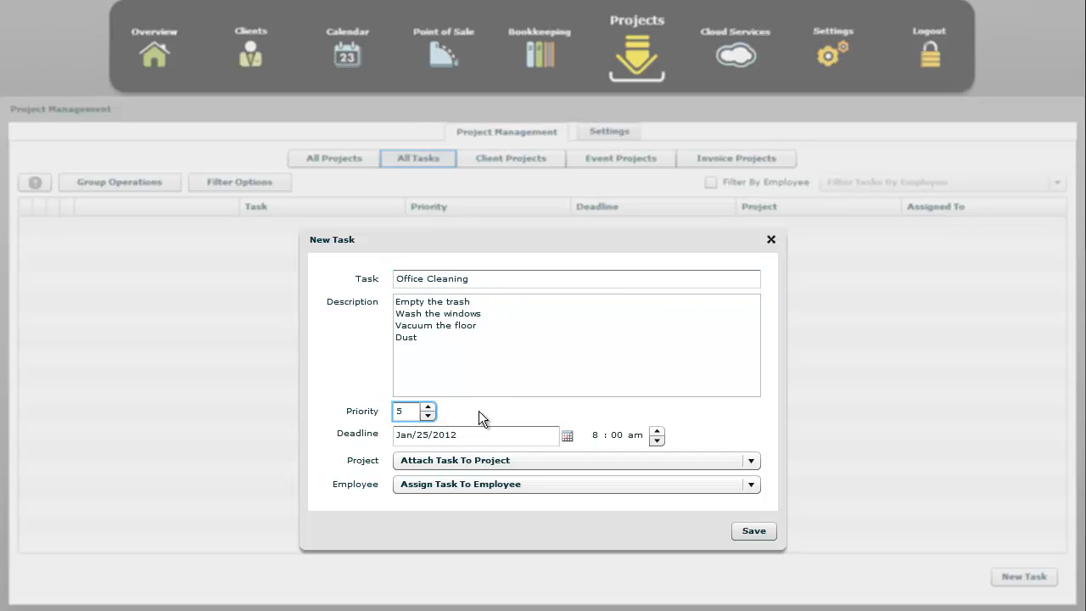
pyautogui.click(472, 434)
pyautogui.click(614, 546)
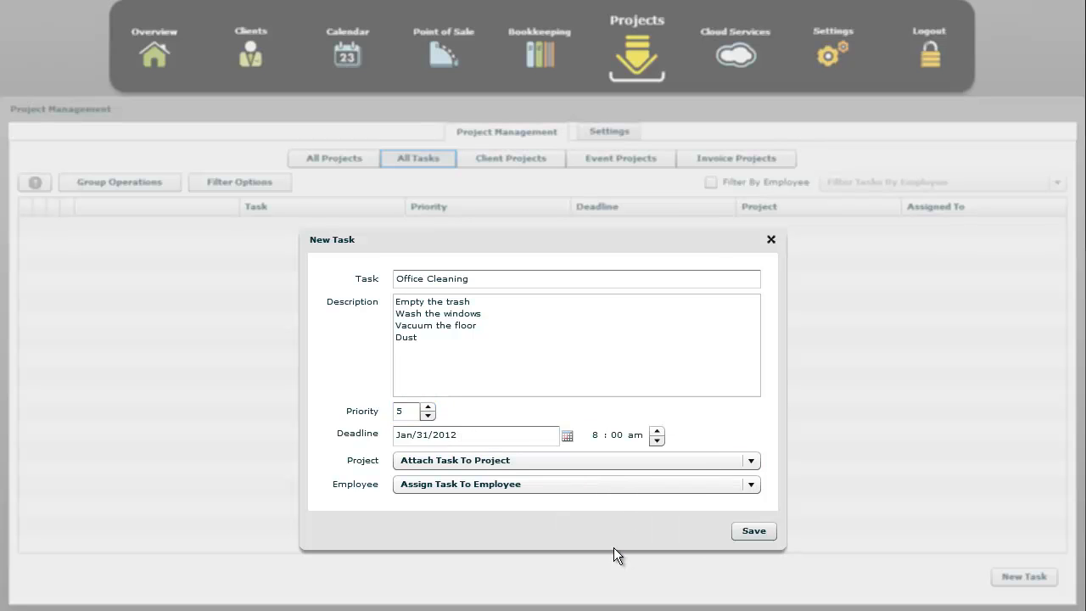
# Assign the Office Cleaning task to the first listed employee and save it.
pyautogui.click(490, 483)
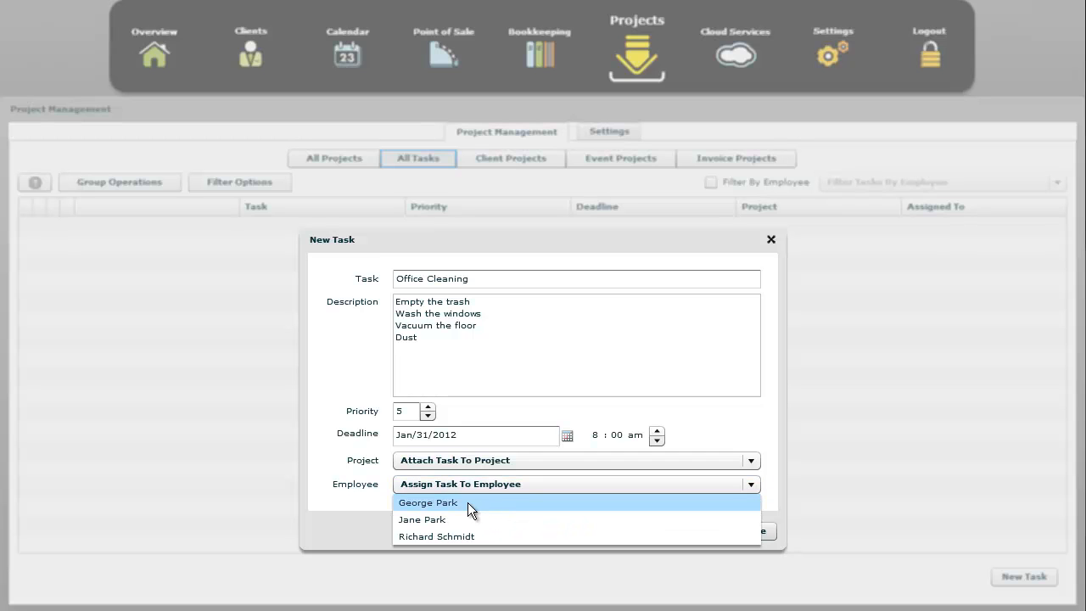
pyautogui.click(468, 502)
pyautogui.click(740, 533)
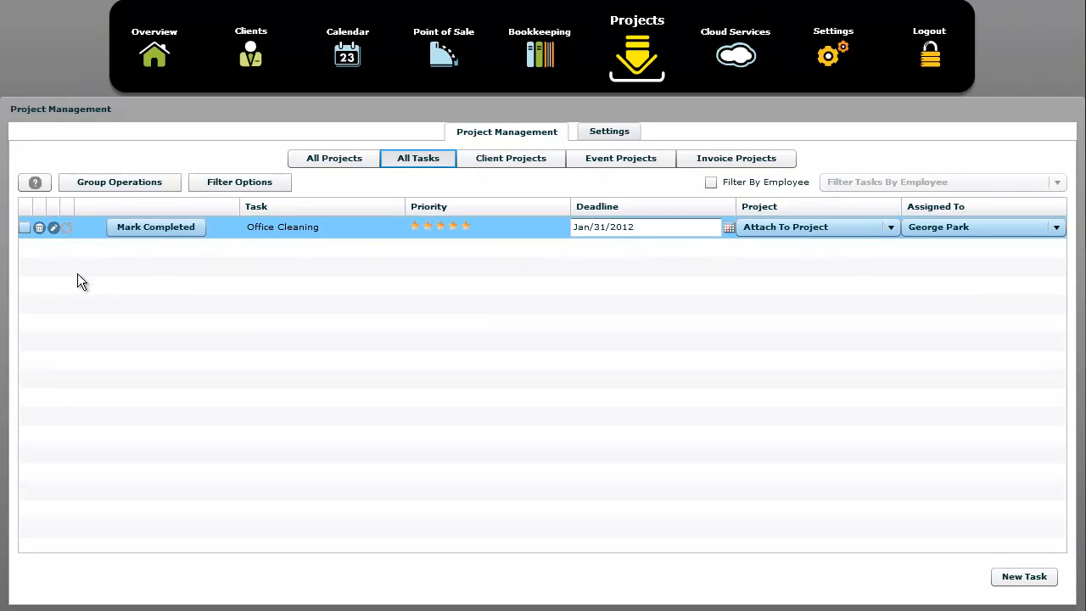
# Examine the group operations and the filter options offered for the task list.
pyautogui.click(24, 228)
pyautogui.click(153, 184)
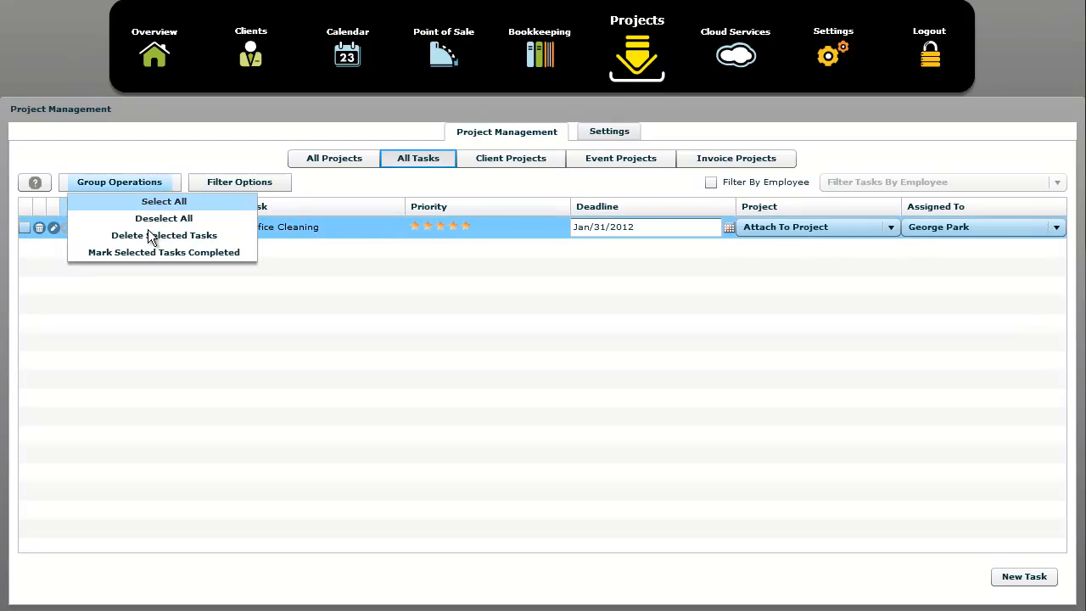
pyautogui.click(152, 153)
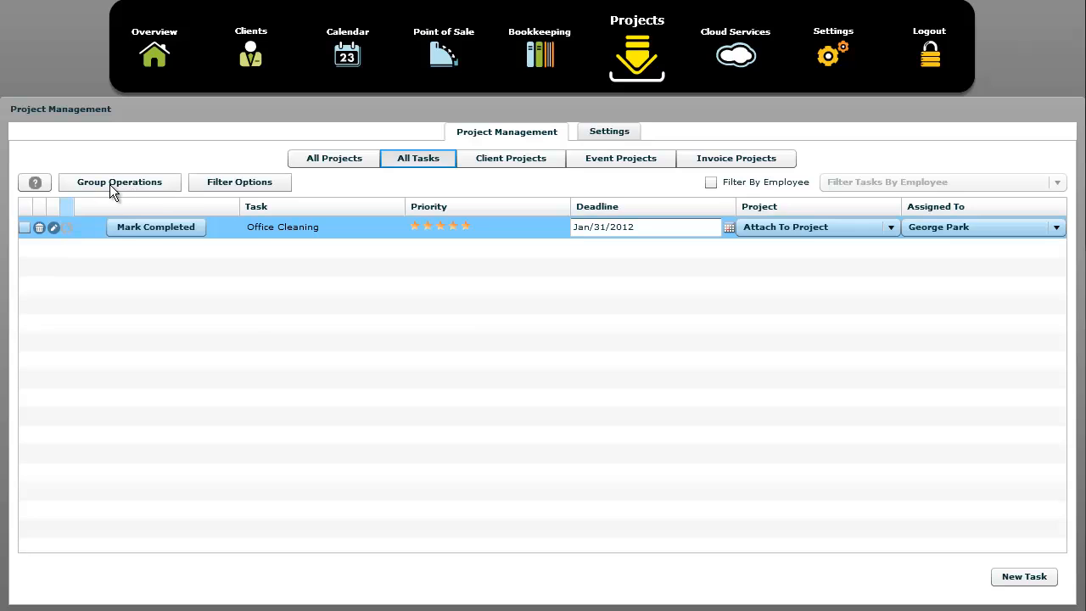
pyautogui.click(109, 184)
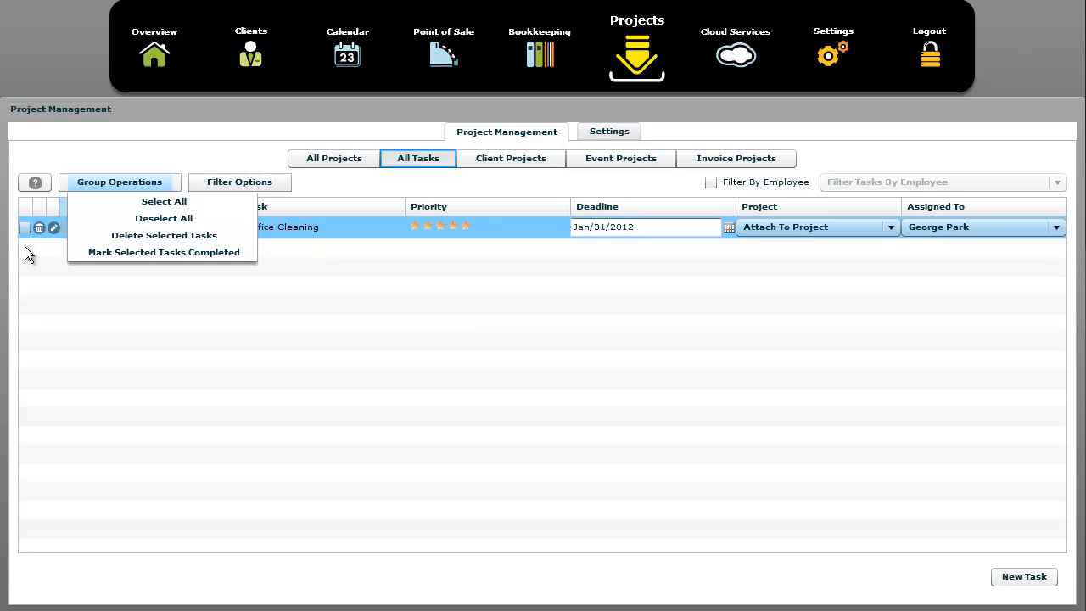
pyautogui.click(134, 256)
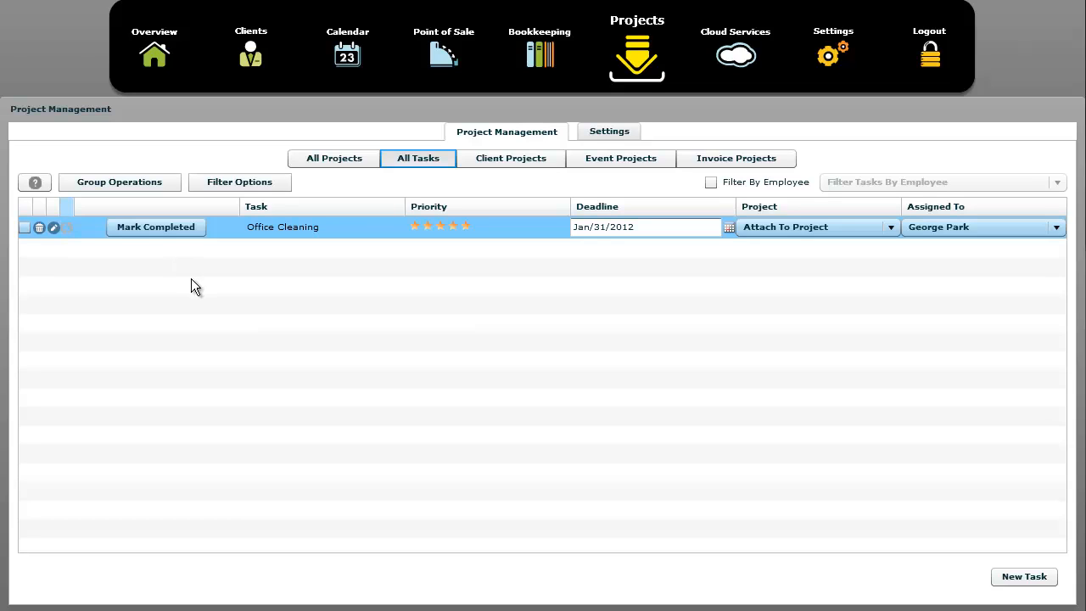
pyautogui.click(213, 187)
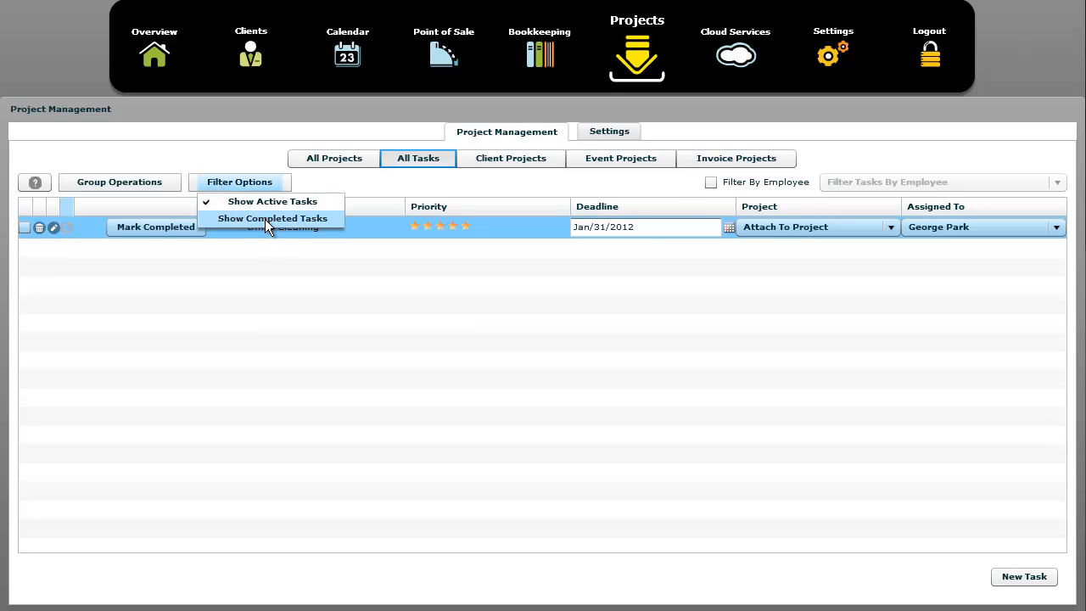
pyautogui.click(250, 160)
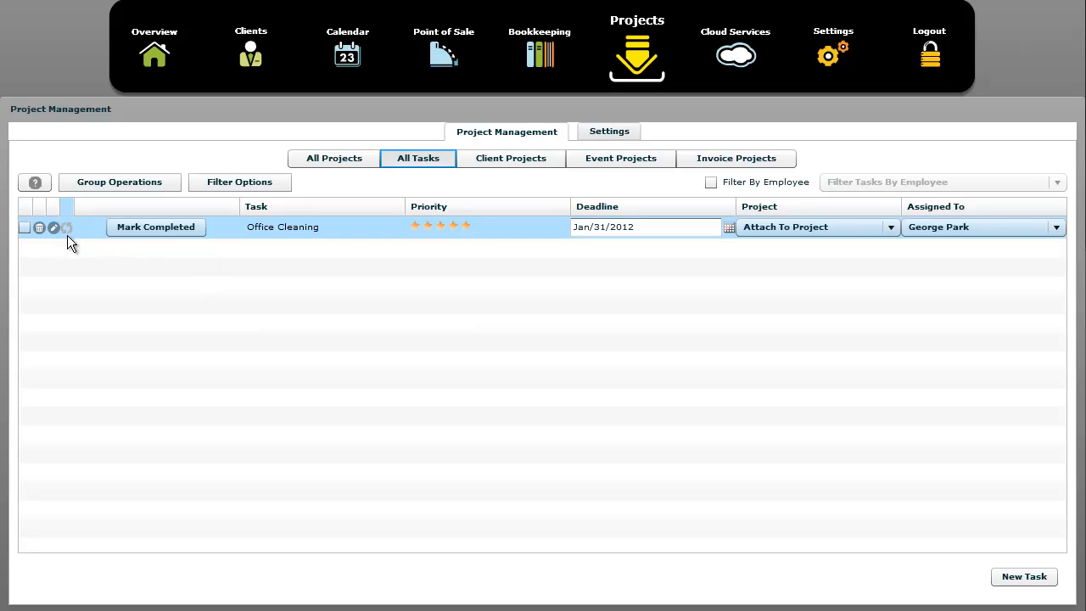
# View the description of the Office Cleaning task and close it again.
pyautogui.moveTo(69, 230)
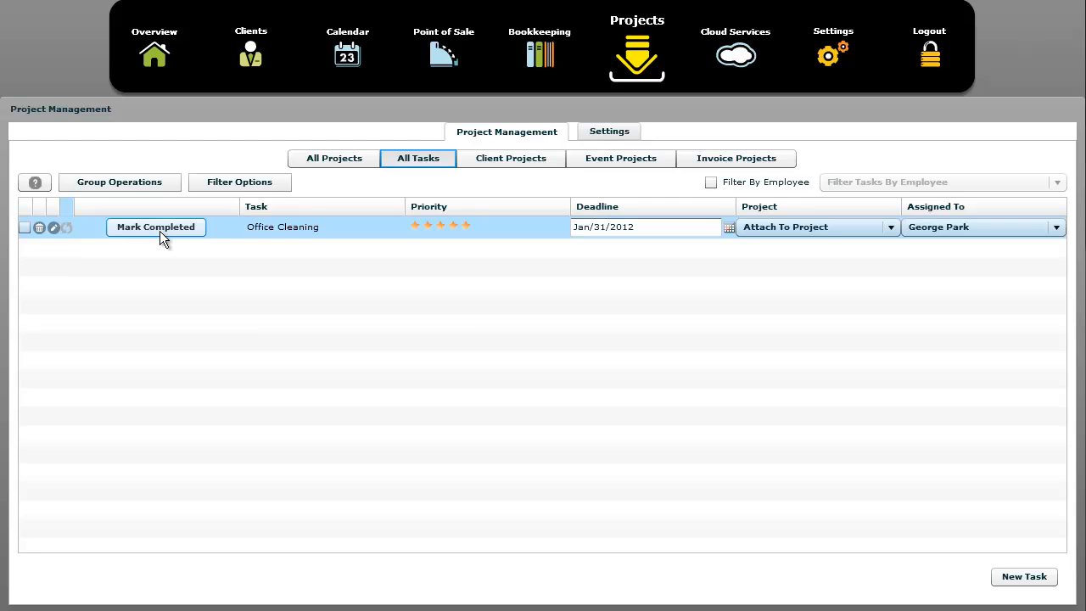
pyautogui.click(294, 229)
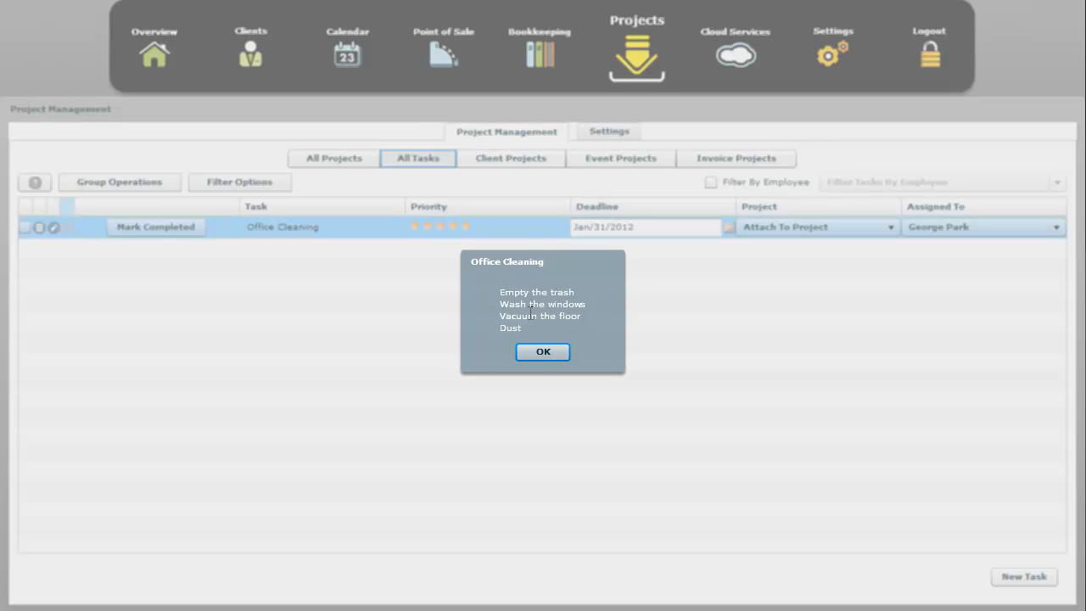
pyautogui.click(539, 354)
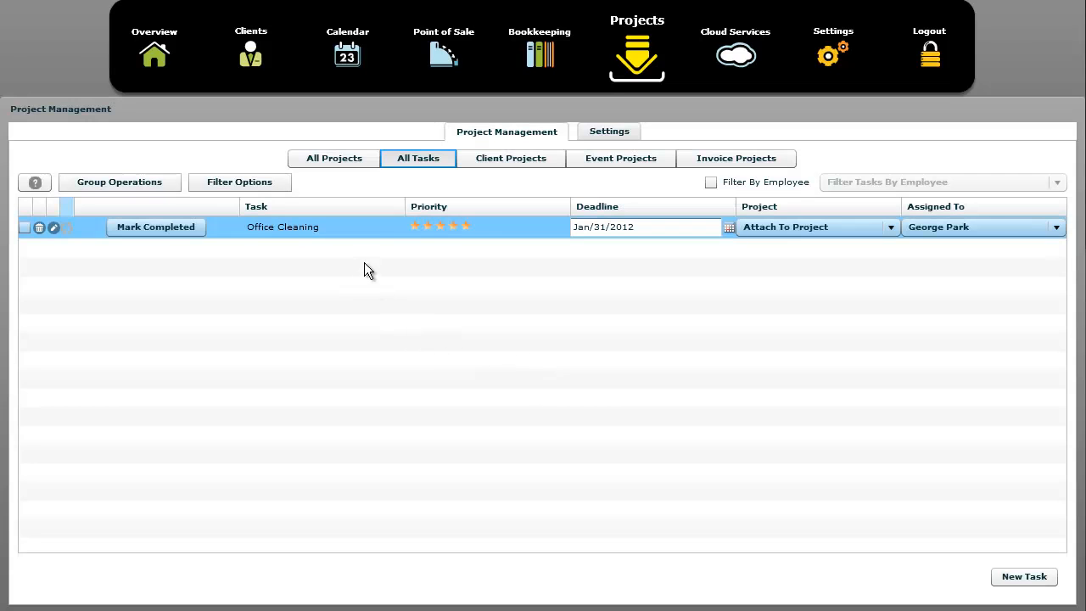
pyautogui.click(468, 225)
# Filter the task list by the first and the second listed employee in turn, and switch the employee filter off.
pyautogui.click(711, 182)
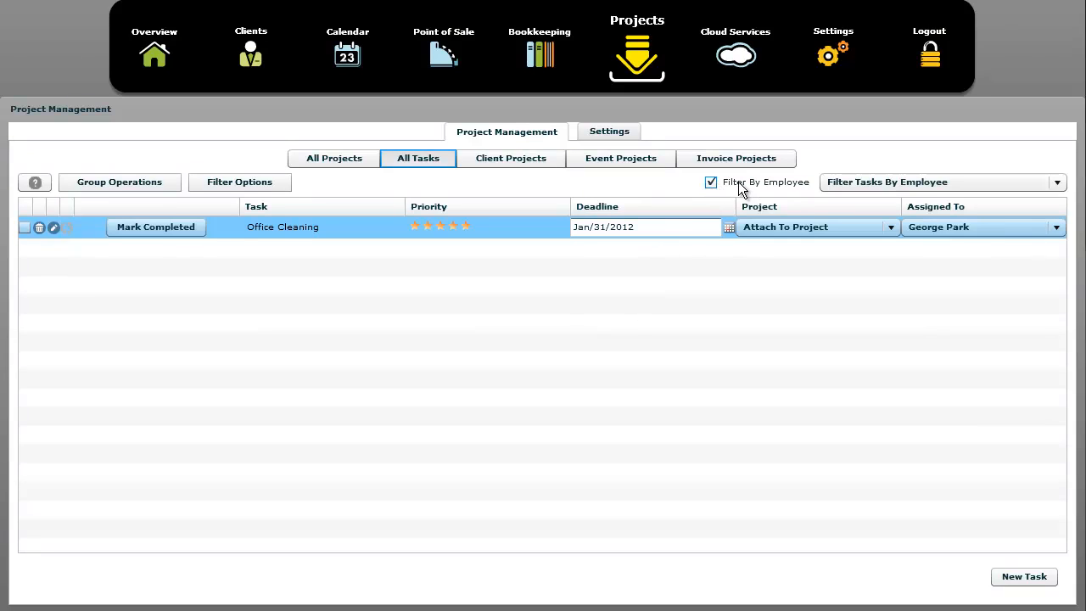
pyautogui.click(892, 182)
pyautogui.click(885, 199)
pyautogui.click(872, 189)
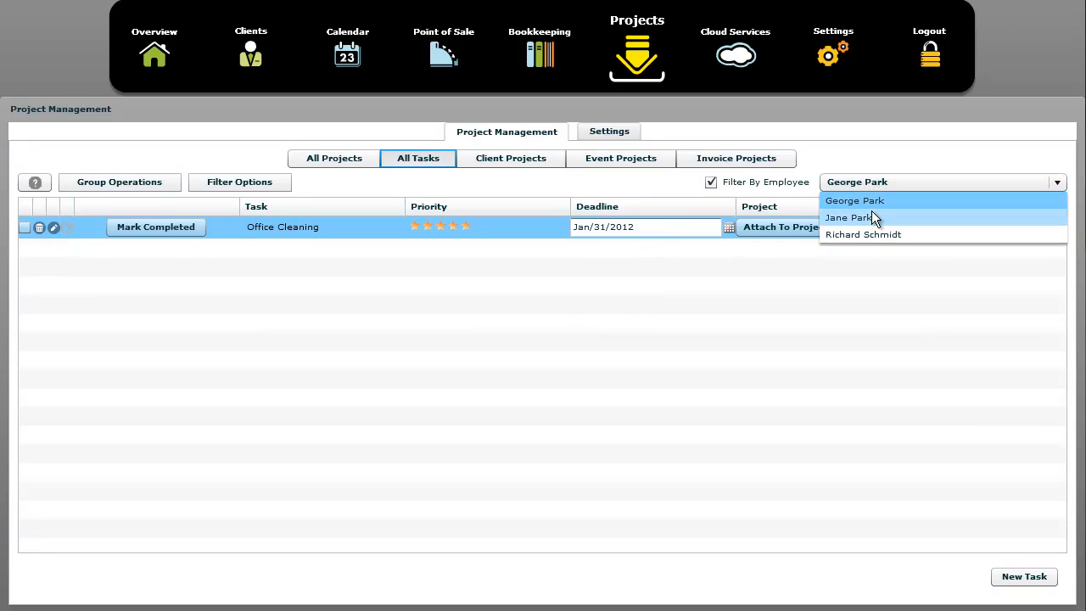
pyautogui.click(871, 212)
pyautogui.click(852, 182)
pyautogui.click(847, 199)
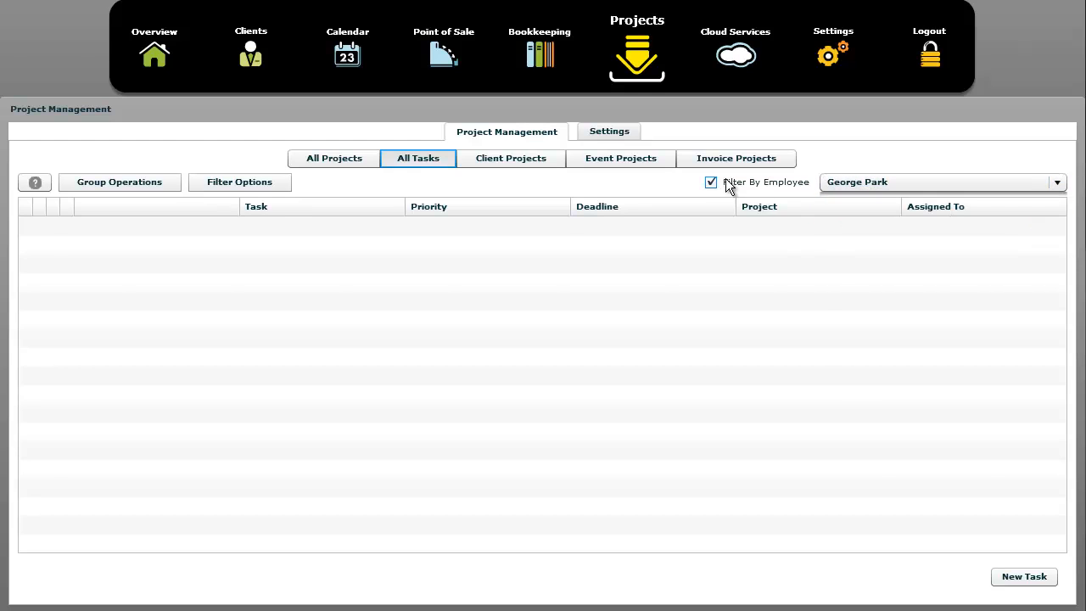
pyautogui.click(711, 181)
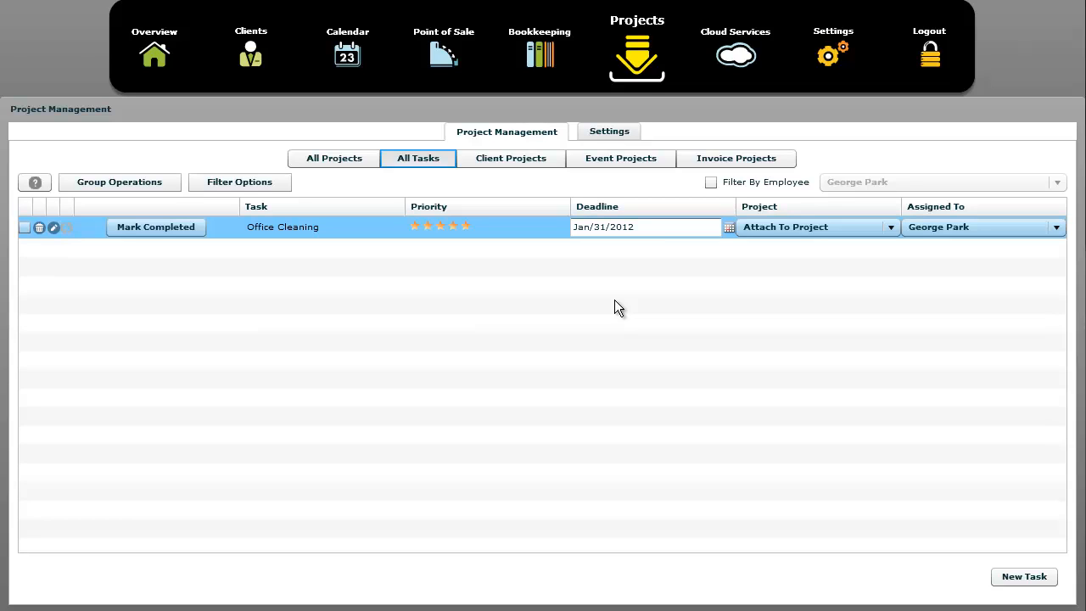
# Consult the Office Cleaning description and begin a new task named "Empty The Trash" with the deadline Jan/30/2012.
pyautogui.click(257, 241)
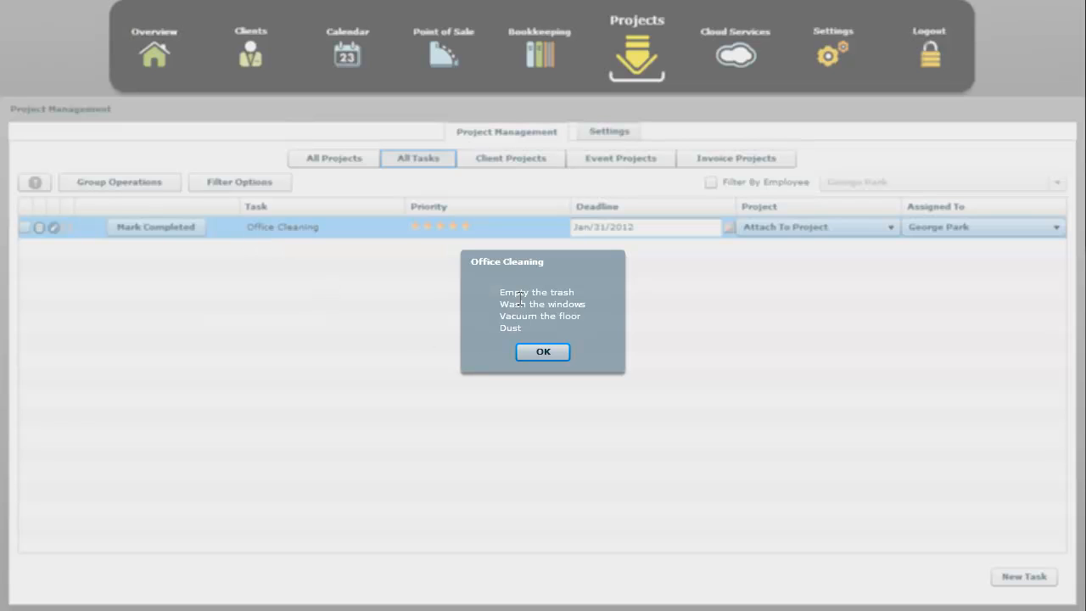
pyautogui.click(547, 351)
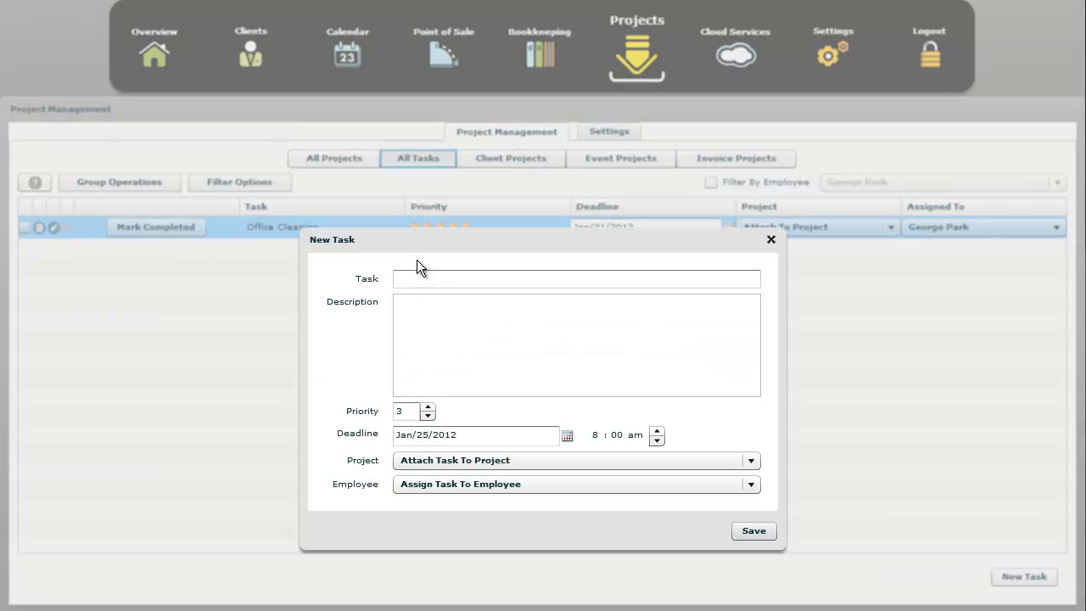
pyautogui.click(433, 283)
pyautogui.write('Em')
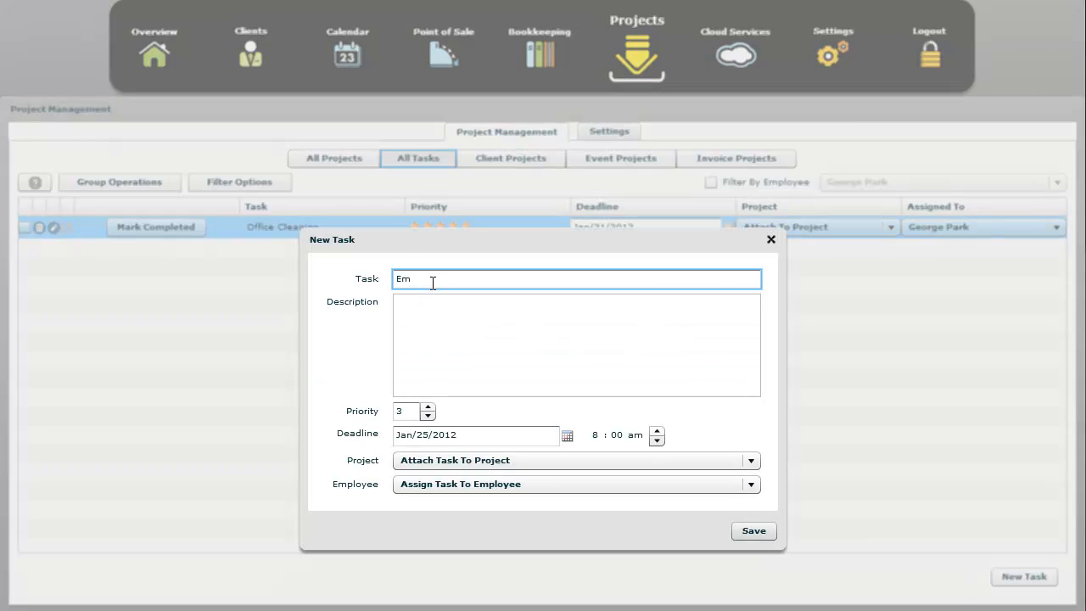
pyautogui.write('pty The Trash')
pyautogui.click(561, 434)
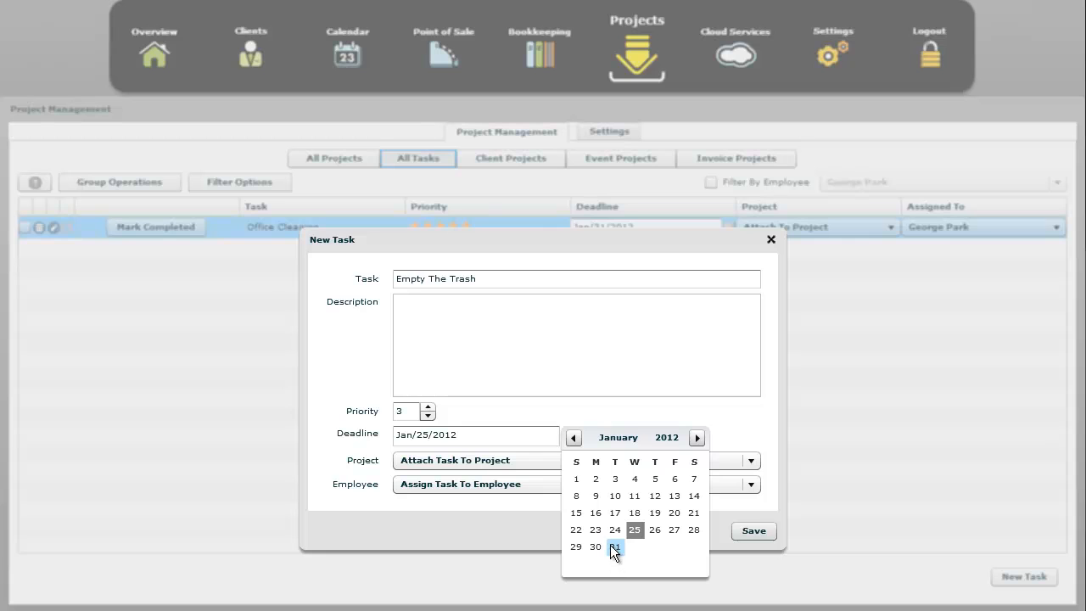
pyautogui.click(599, 545)
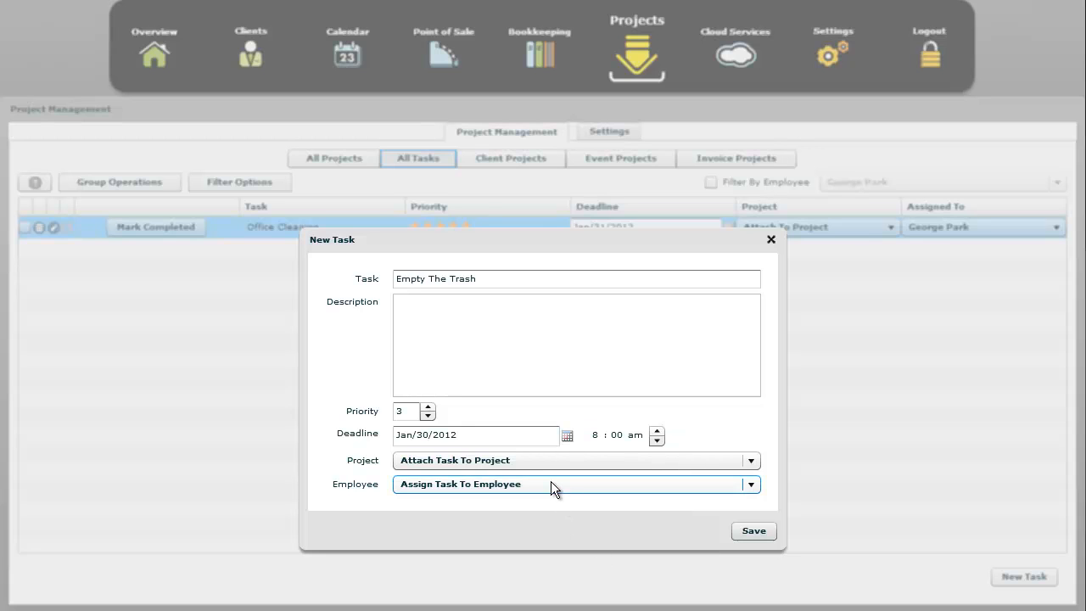
# Assign the Empty The Trash task to the second listed employee and save it.
pyautogui.click(551, 482)
pyautogui.click(515, 521)
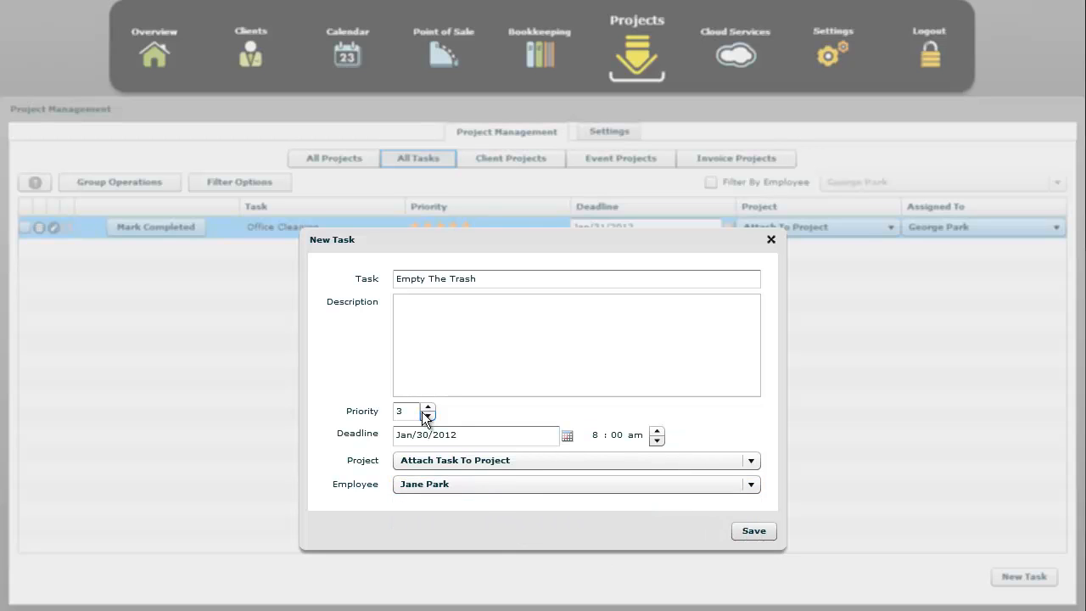
pyautogui.click(753, 531)
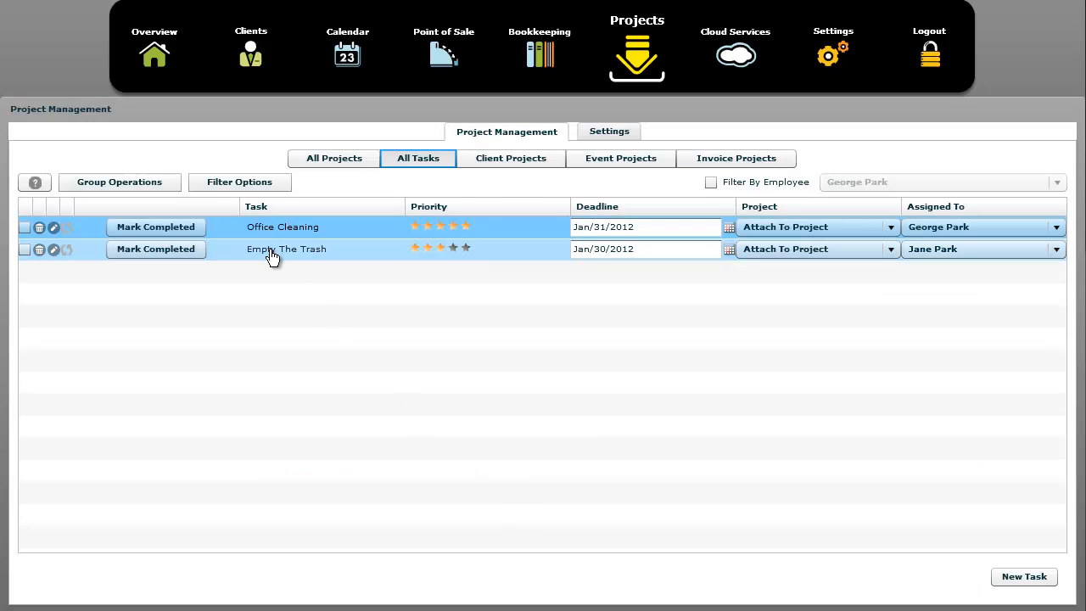
# Consult the Office Cleaning description and create a task named "Wash The Windows" assigned to the third listed employee.
pyautogui.click(304, 231)
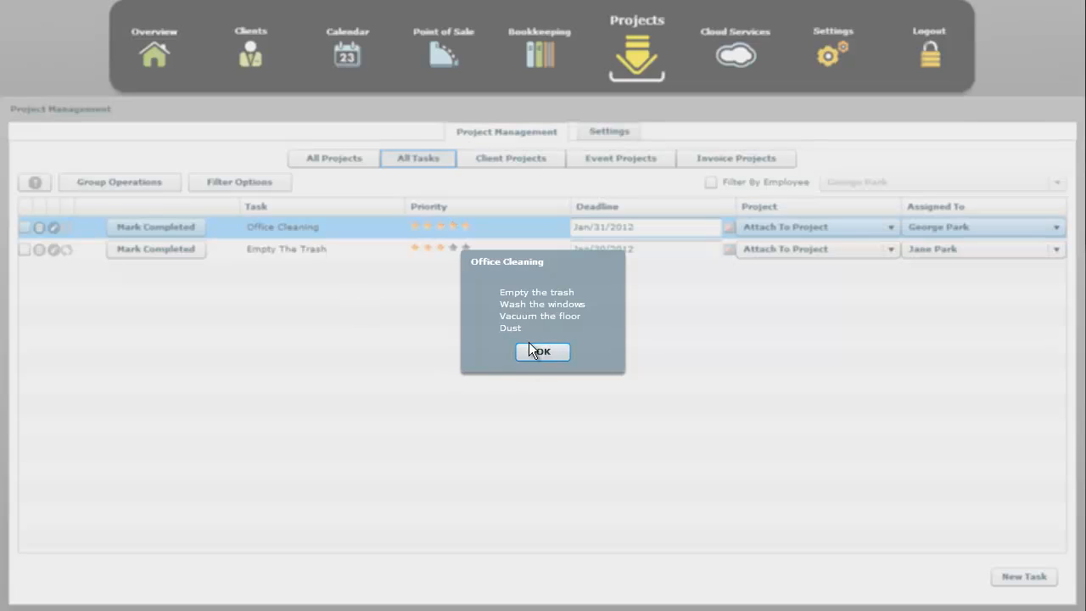
pyautogui.click(547, 349)
pyautogui.click(1023, 576)
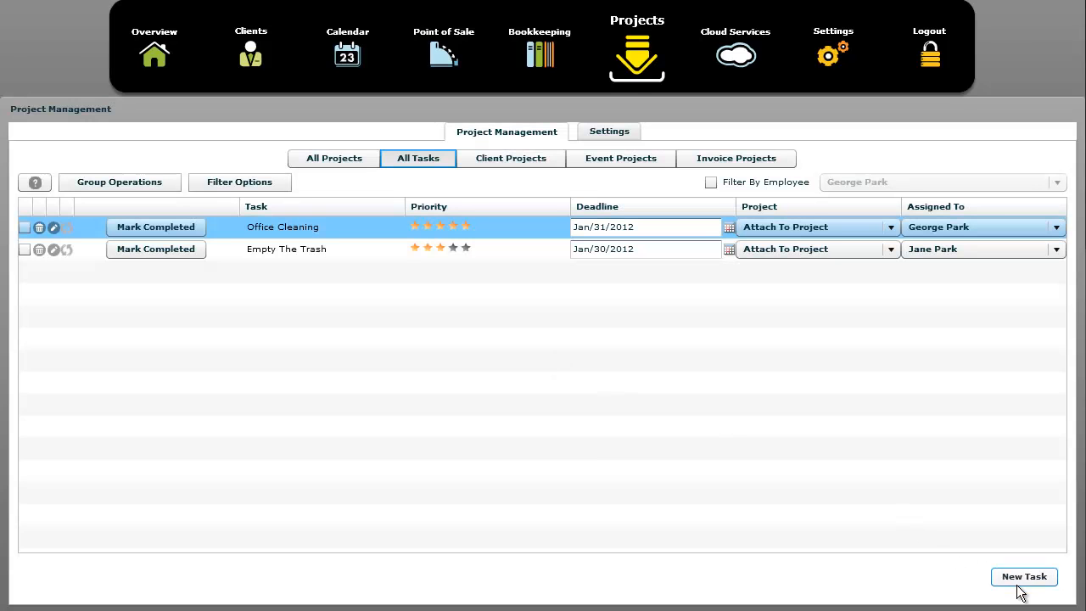
pyautogui.click(470, 280)
pyautogui.write('Wash ')
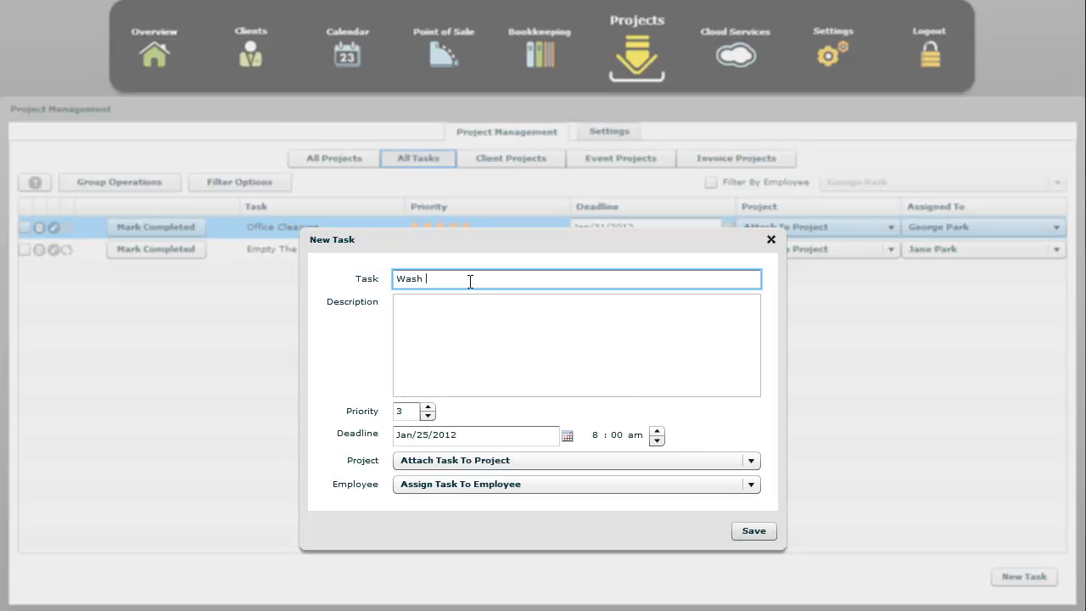
pyautogui.write('The Windows')
pyautogui.click(455, 481)
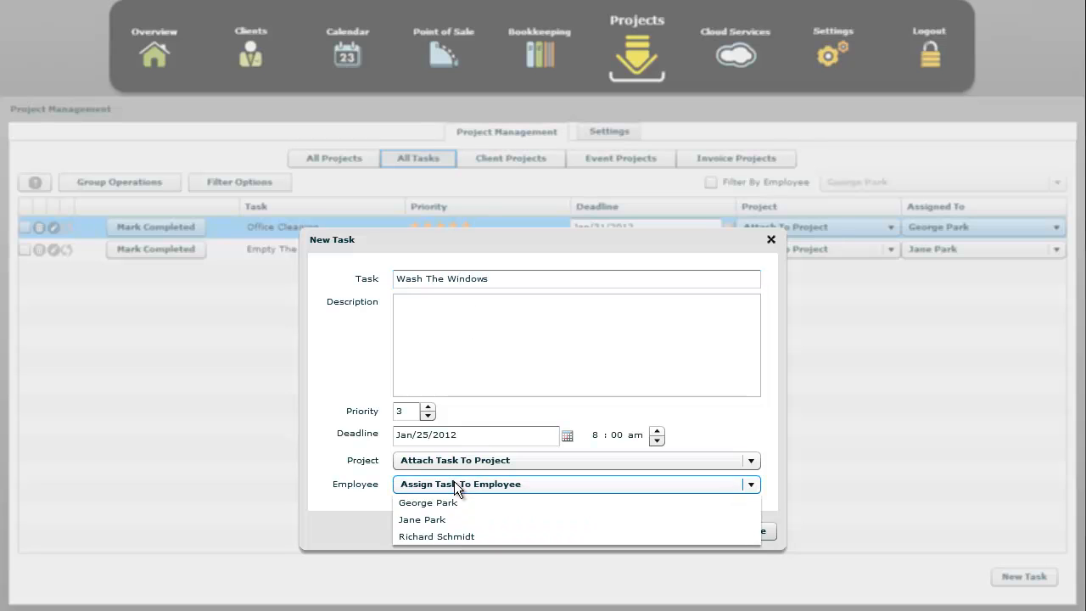
pyautogui.click(477, 535)
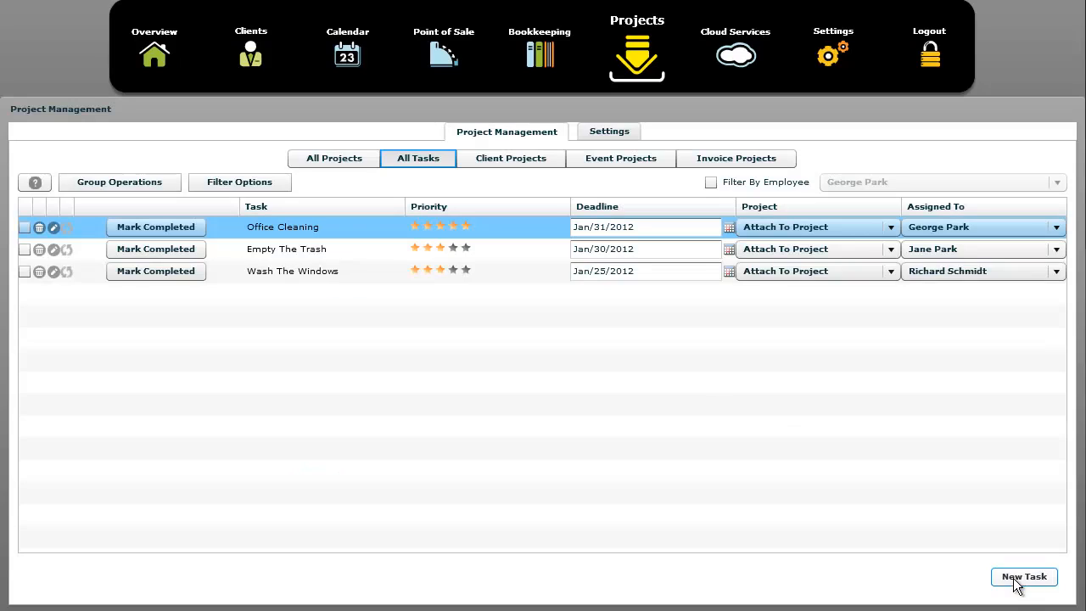
# Consult the Office Cleaning description and create a task named "Vacuum The Floor" without assigning an employee.
pyautogui.click(286, 227)
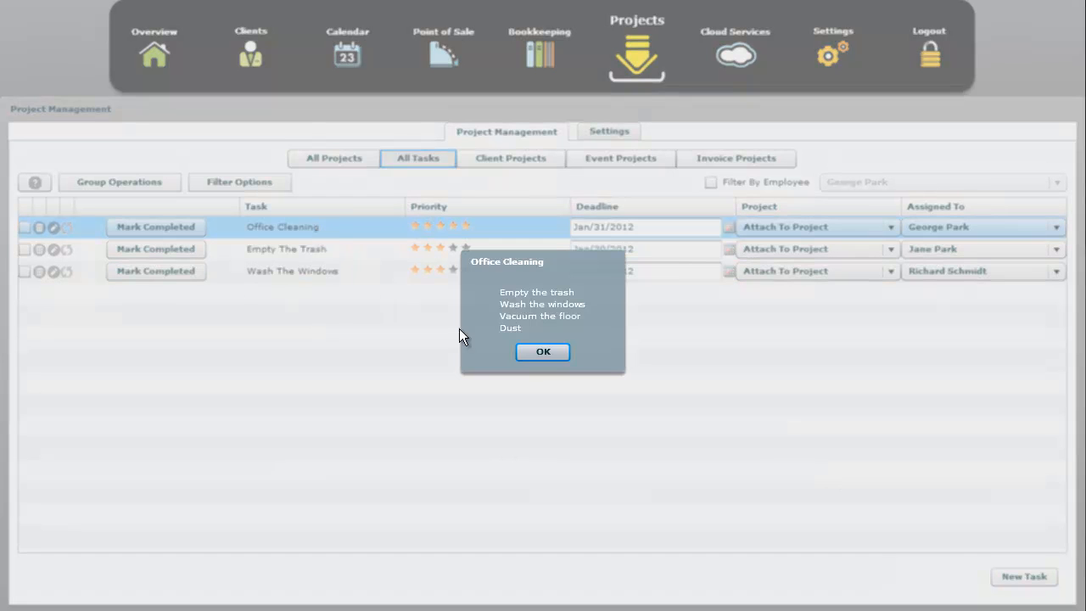
pyautogui.click(544, 351)
pyautogui.click(1010, 576)
pyautogui.click(427, 280)
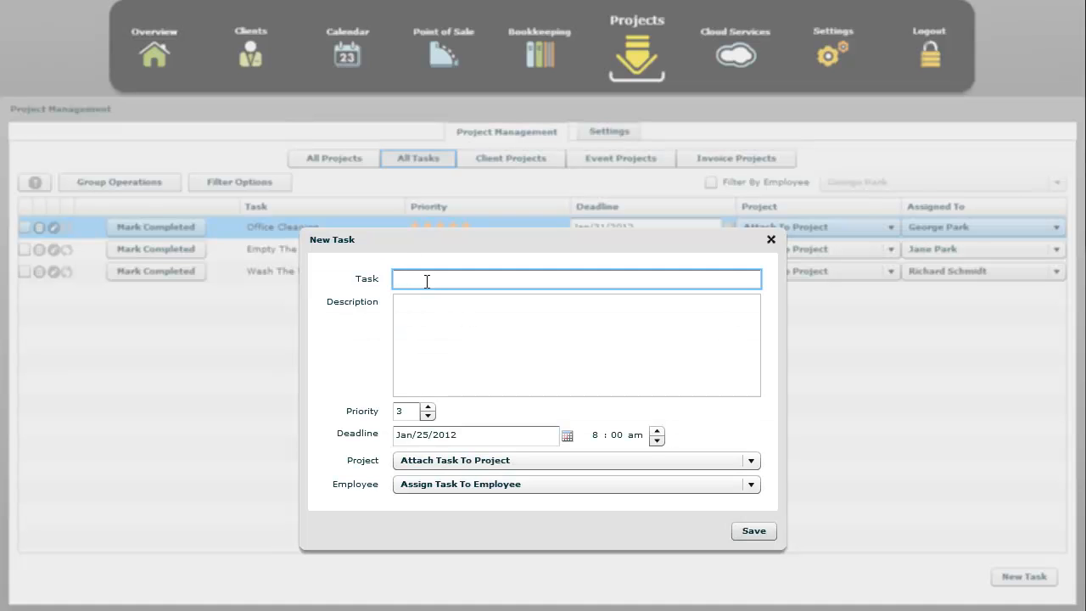
pyautogui.write('Vacuum The Floor')
pyautogui.click(717, 486)
pyautogui.click(717, 487)
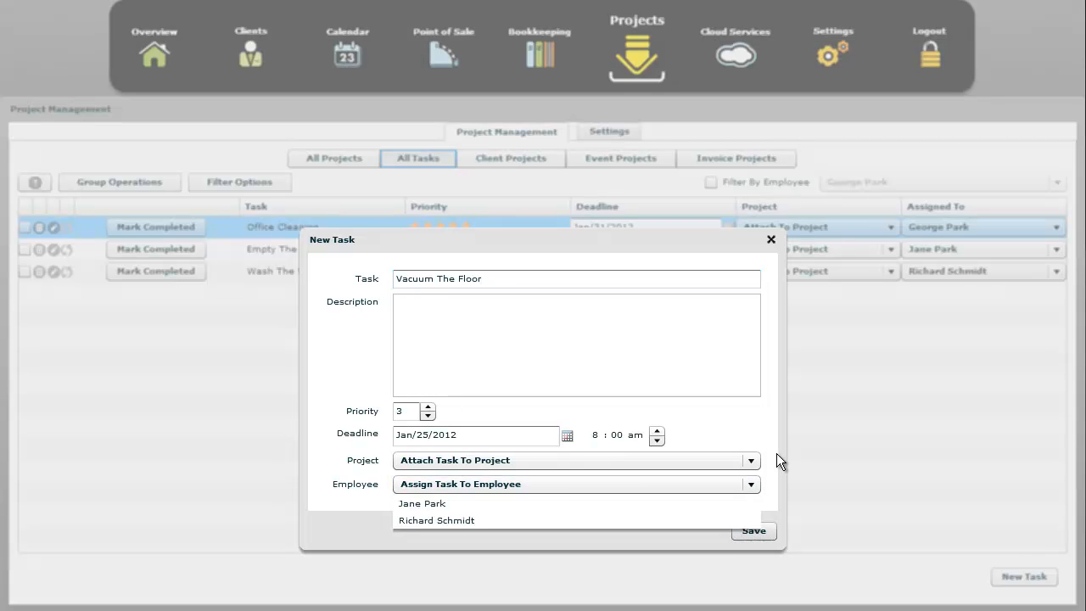
pyautogui.click(754, 530)
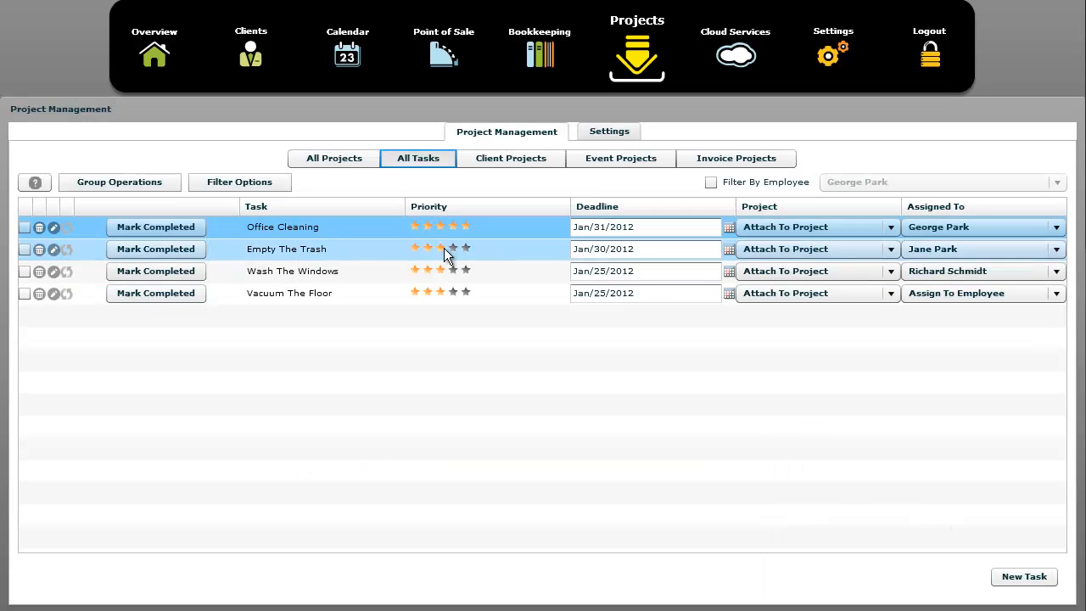
# Create a task named "Dust" assigned to the first listed employee, and mark the Office Cleaning task completed.
pyautogui.click(1024, 577)
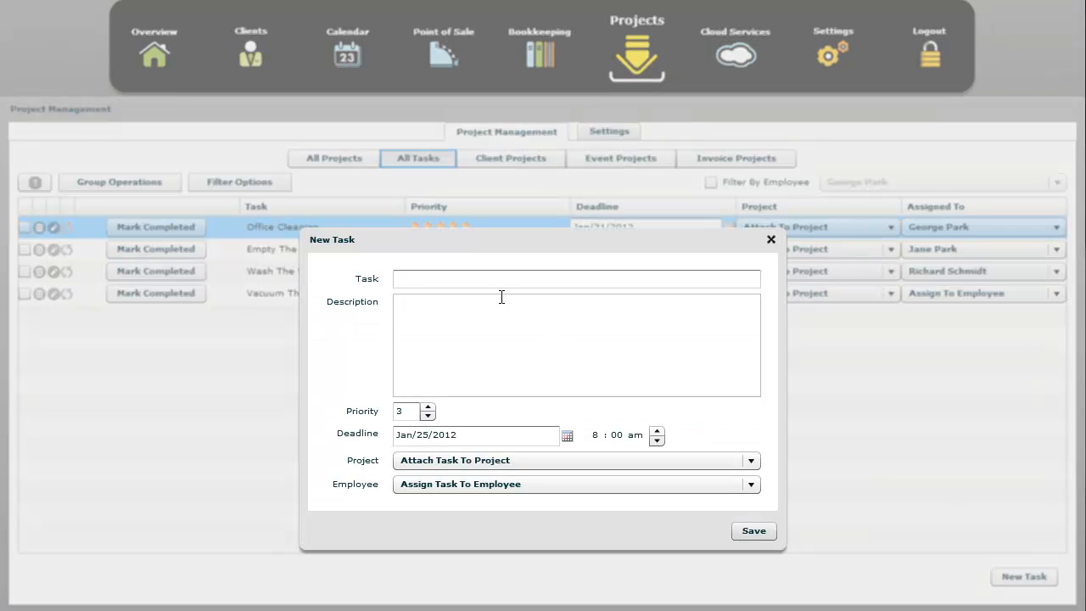
pyautogui.write('Dust')
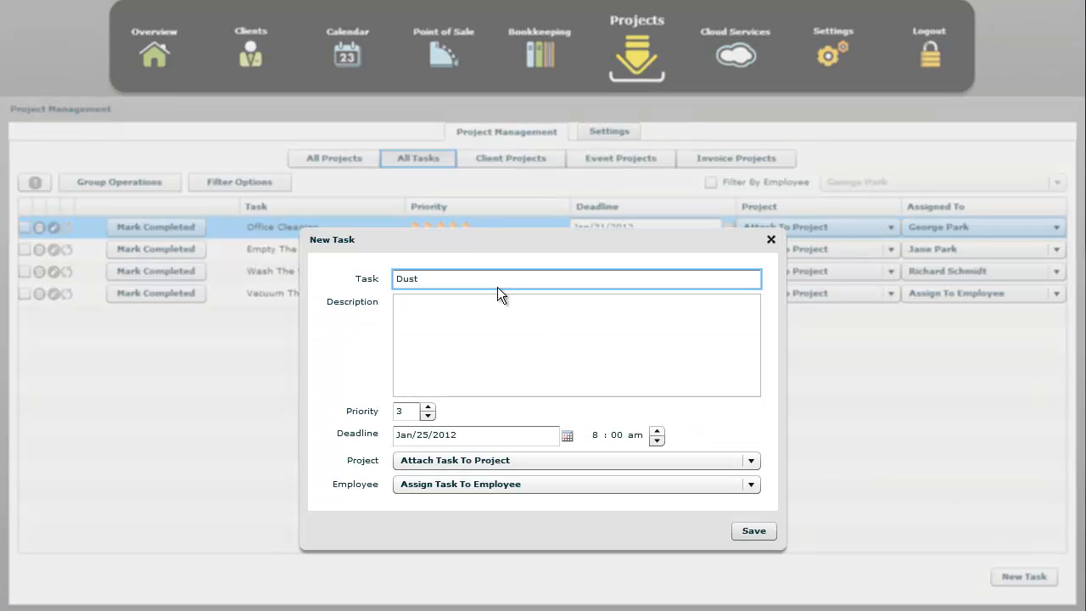
pyautogui.click(677, 489)
pyautogui.click(656, 506)
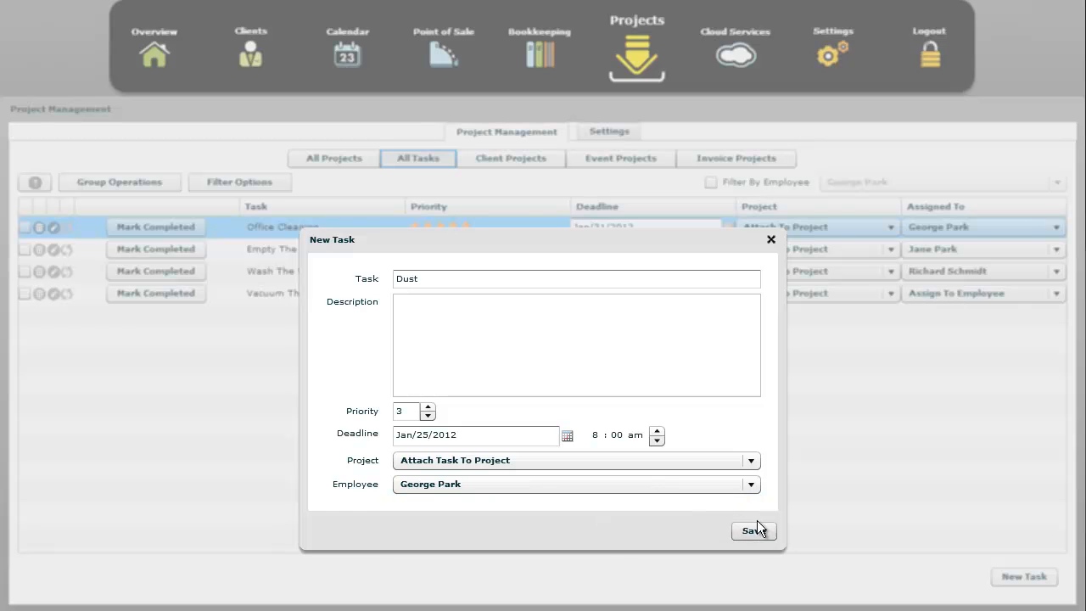
pyautogui.click(754, 532)
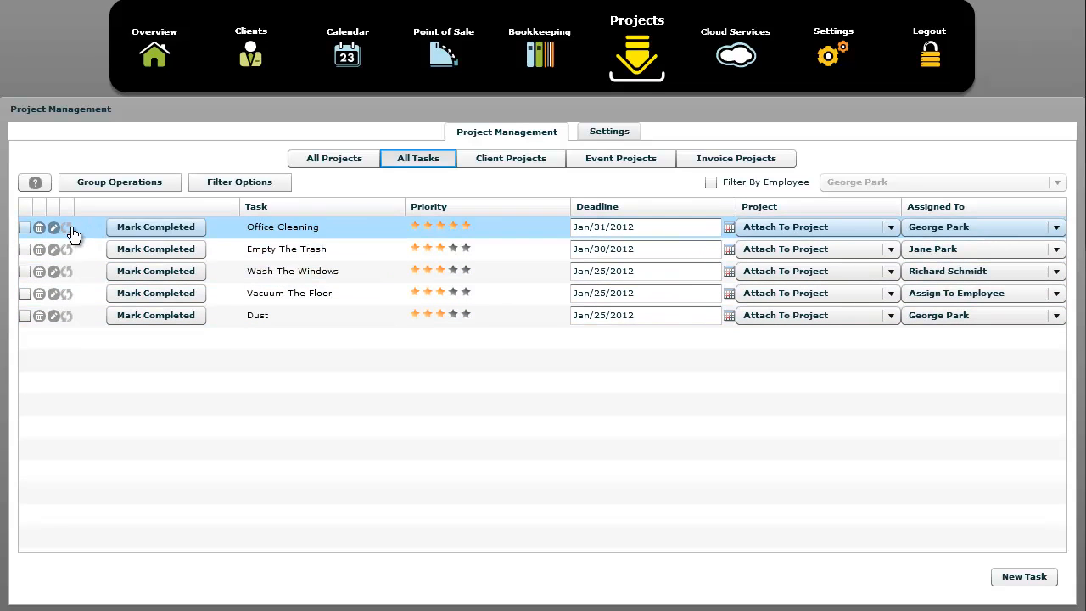
pyautogui.click(169, 227)
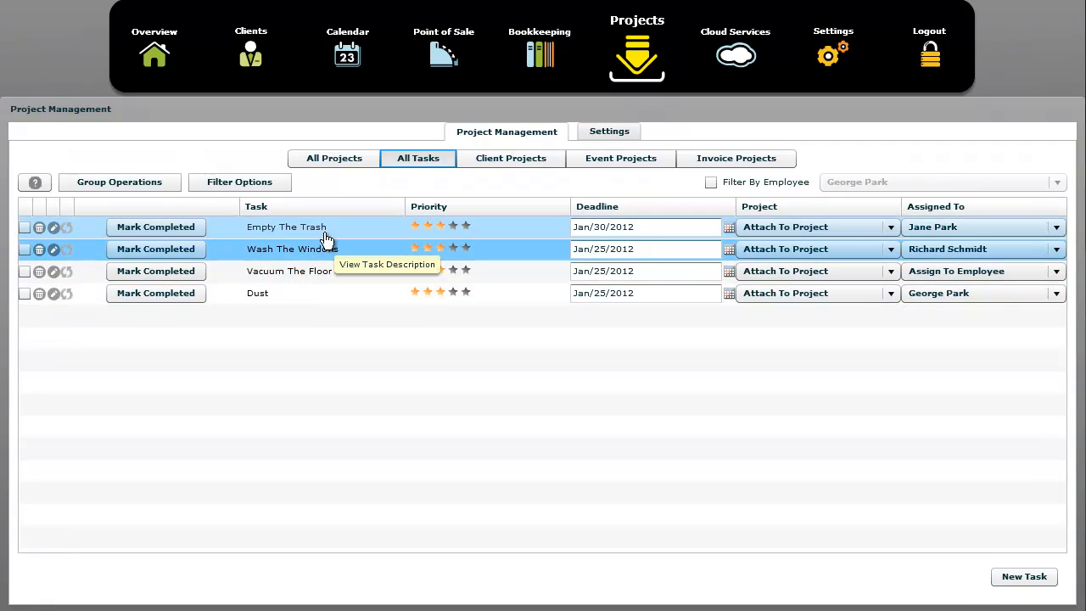
# Attach the Empty The Trash, Wash The Windows, Vacuum The Floor and Dust tasks to the Clean Office Task List project.
pyautogui.click(892, 229)
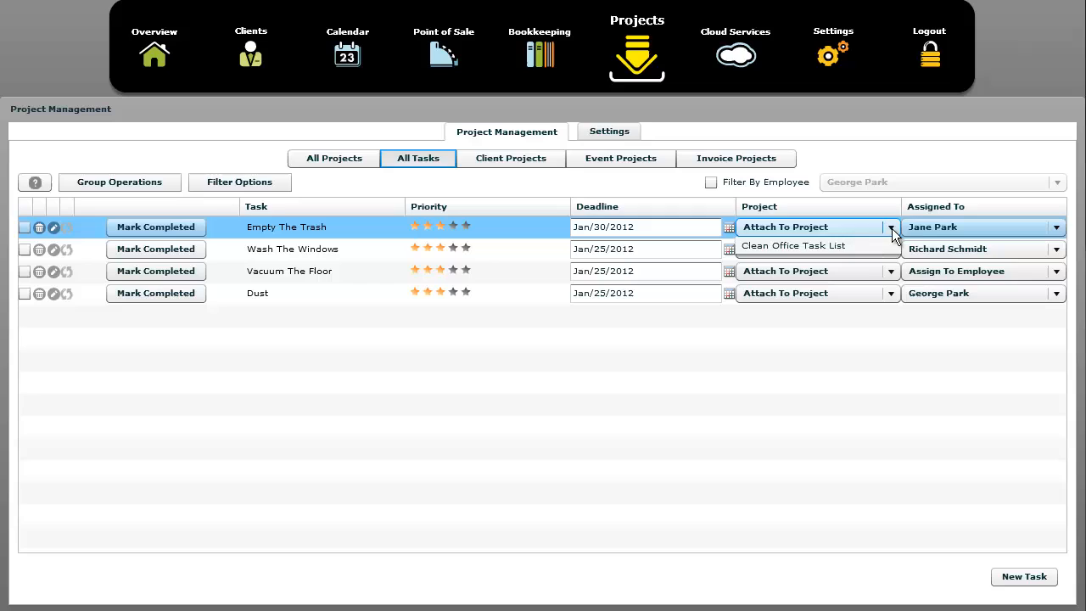
pyautogui.click(839, 247)
pyautogui.click(781, 249)
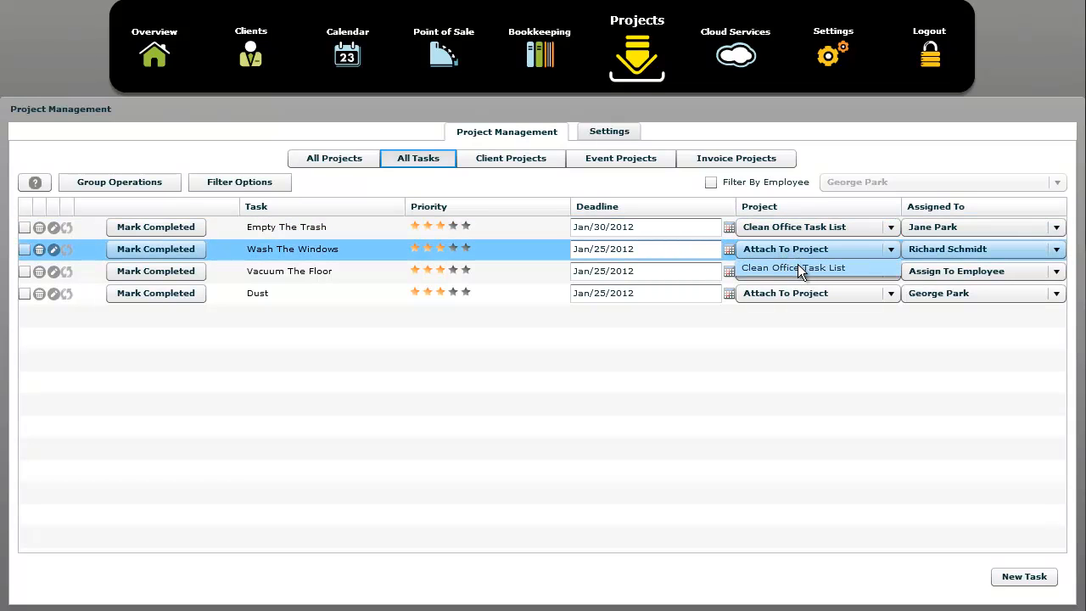
pyautogui.click(798, 264)
pyautogui.click(781, 274)
pyautogui.click(793, 295)
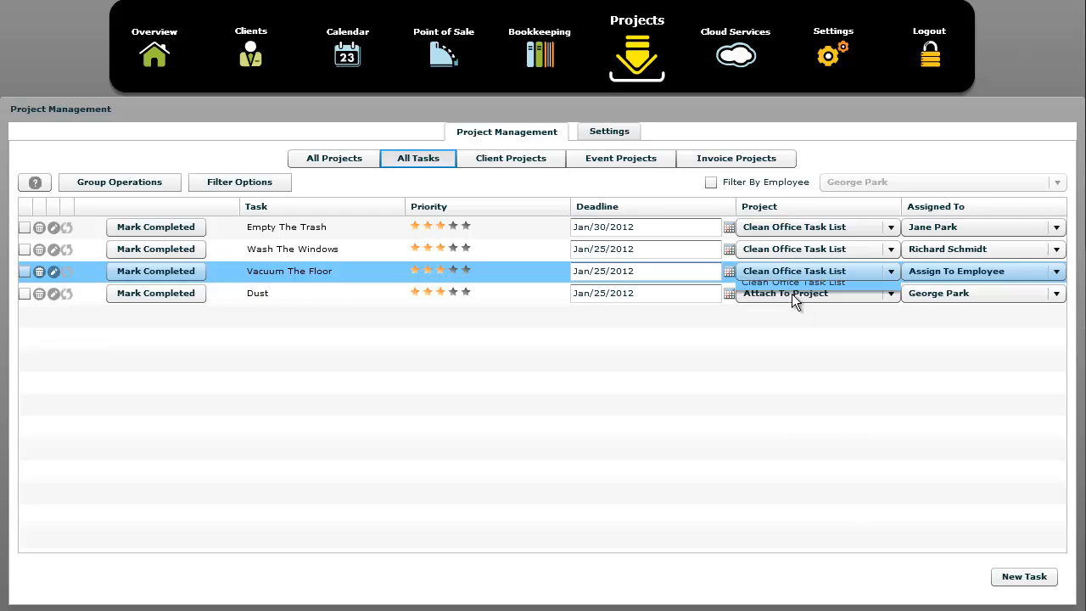
pyautogui.click(786, 294)
pyautogui.click(788, 310)
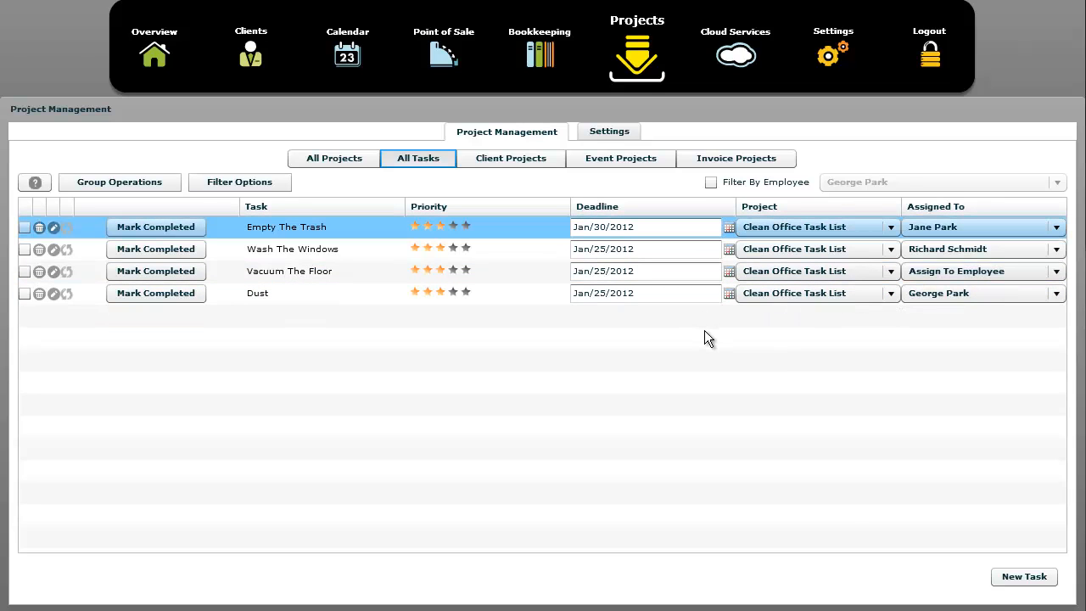
# Look at the list of all projects, and review the Empty The Trash task information without saving.
pyautogui.click(335, 163)
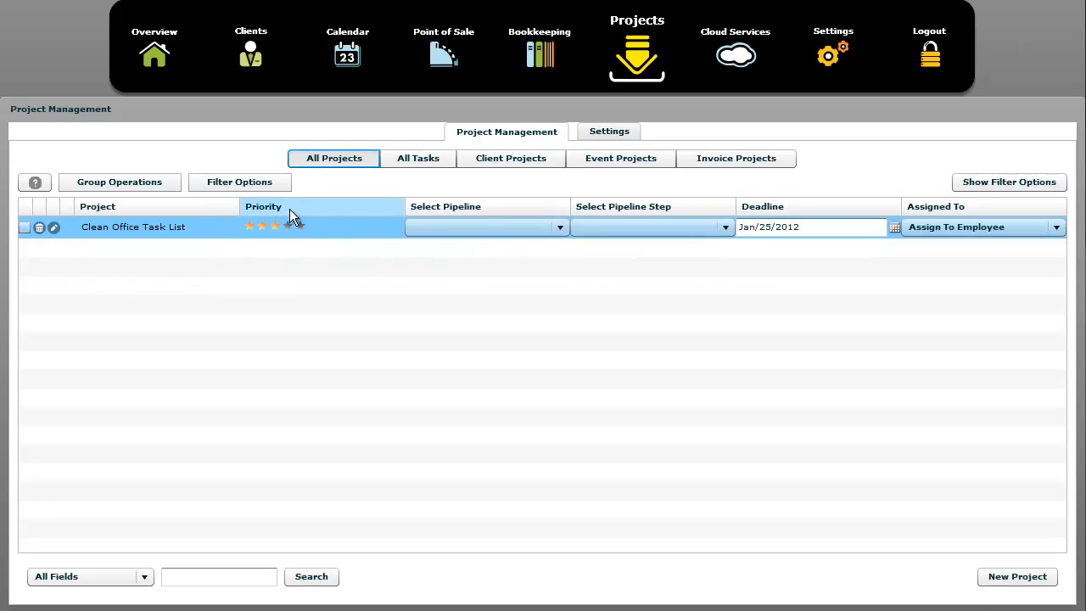
pyautogui.click(415, 158)
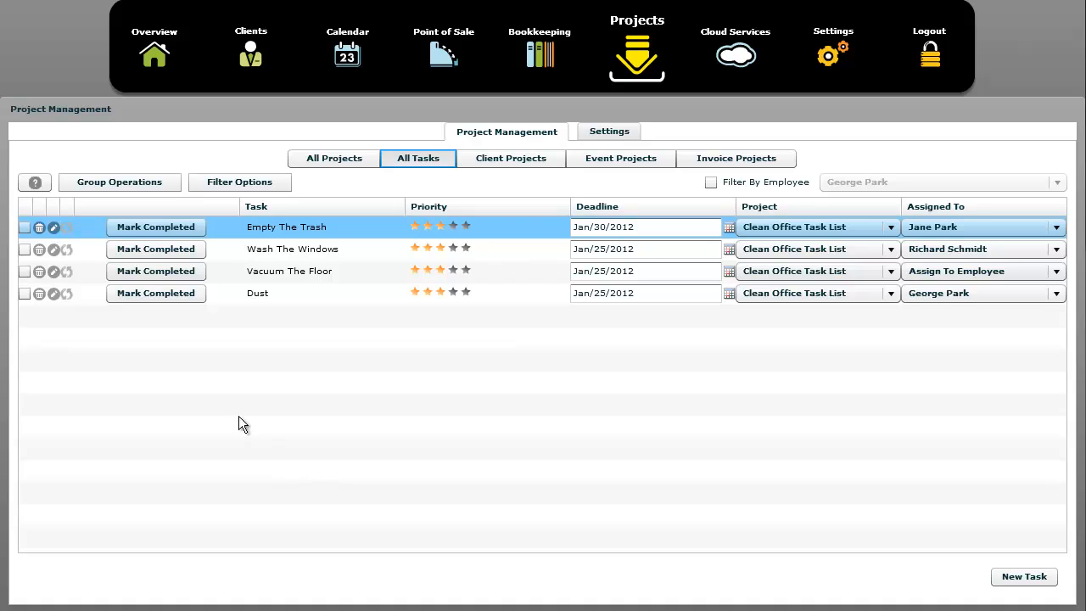
pyautogui.click(54, 231)
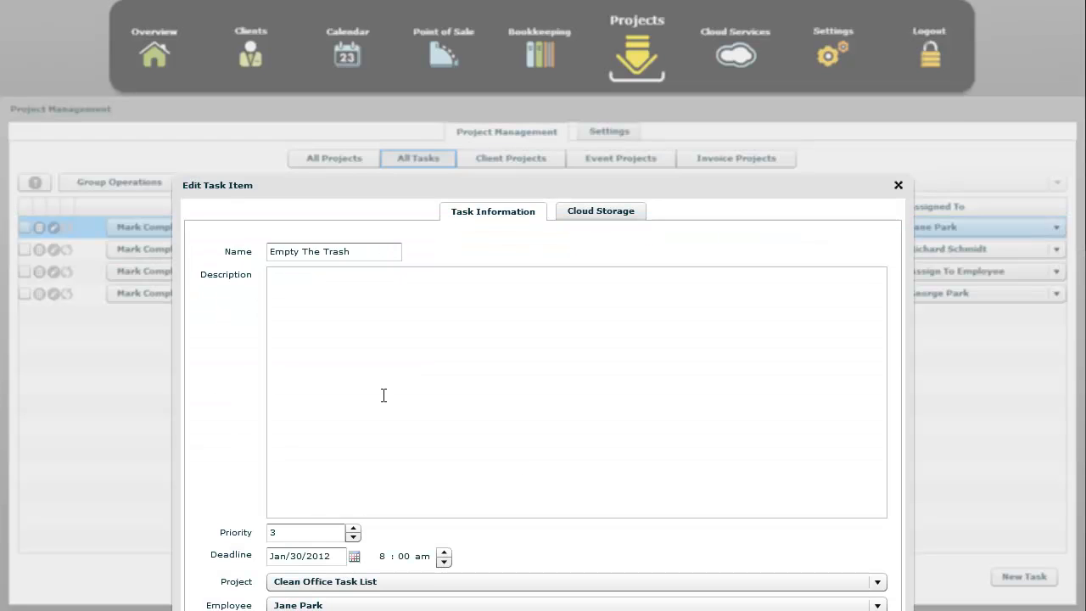
pyautogui.moveTo(469, 185); pyautogui.dragTo(466, 66)
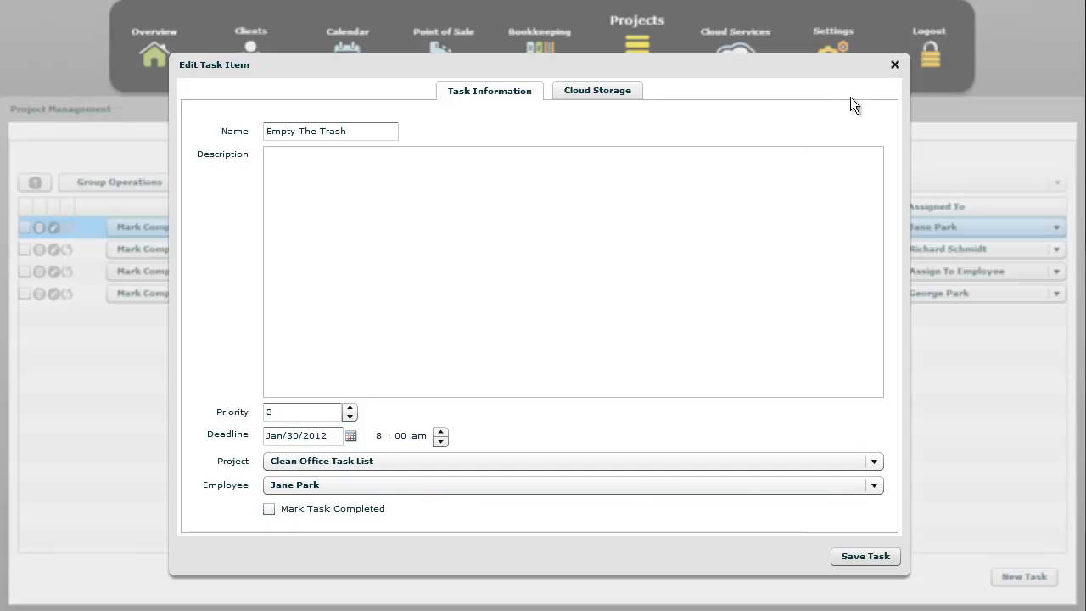
pyautogui.click(893, 64)
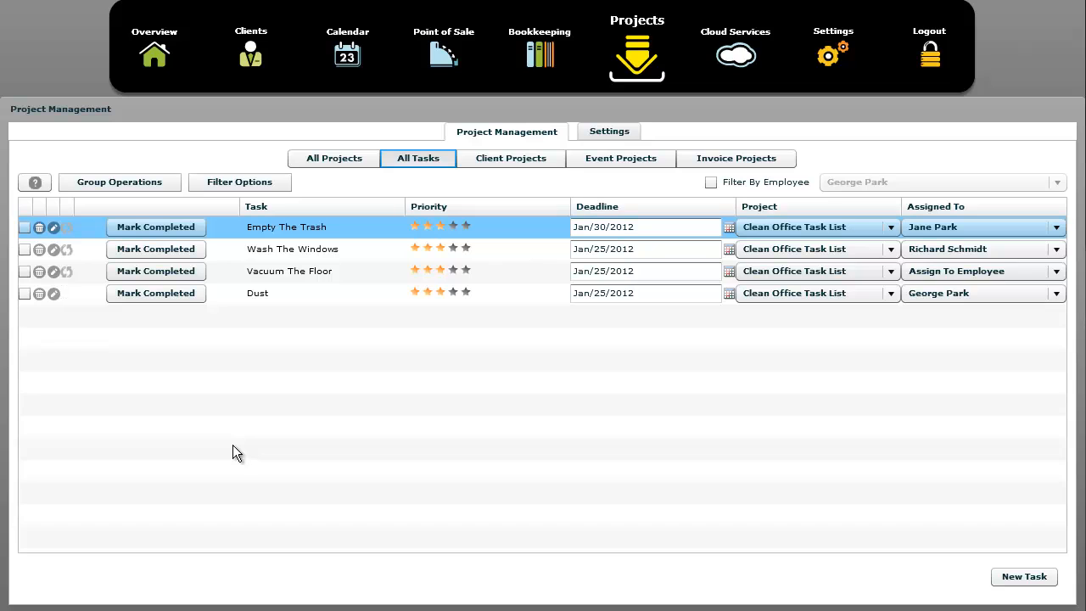
# List the Dust task's files in cloud storage and view the upload choices, closing the task without saving.
pyautogui.click(68, 231)
pyautogui.click(54, 293)
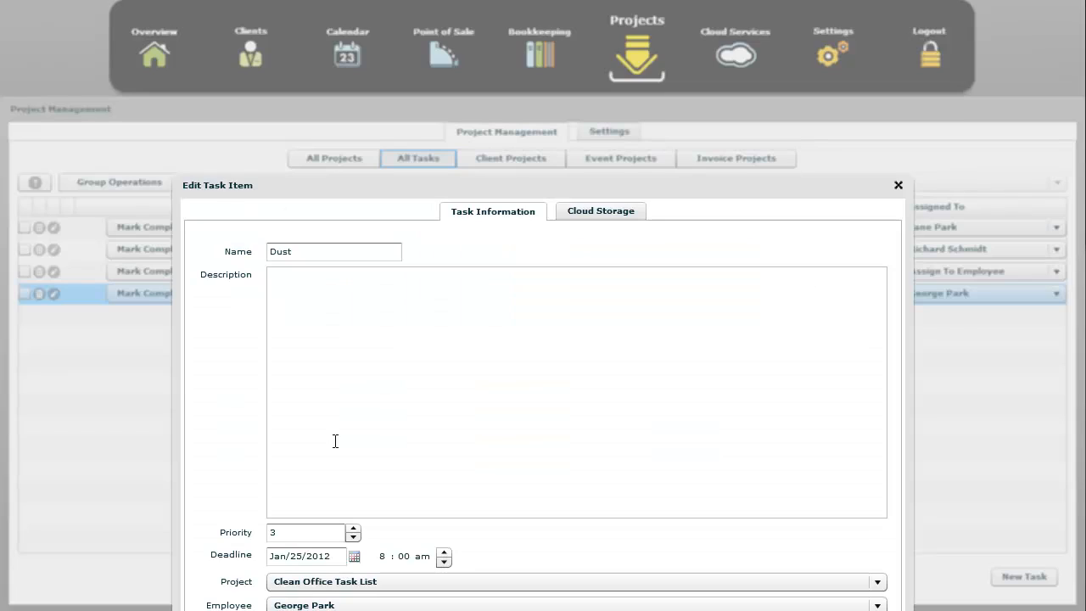
pyautogui.click(584, 211)
pyautogui.moveTo(579, 189); pyautogui.dragTo(552, 99)
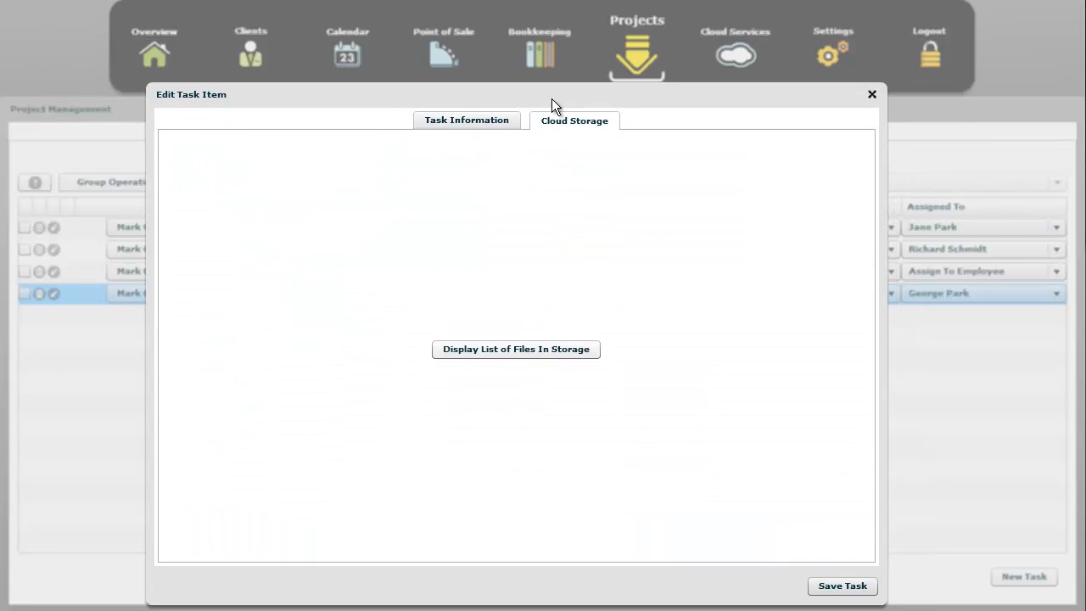
pyautogui.click(535, 346)
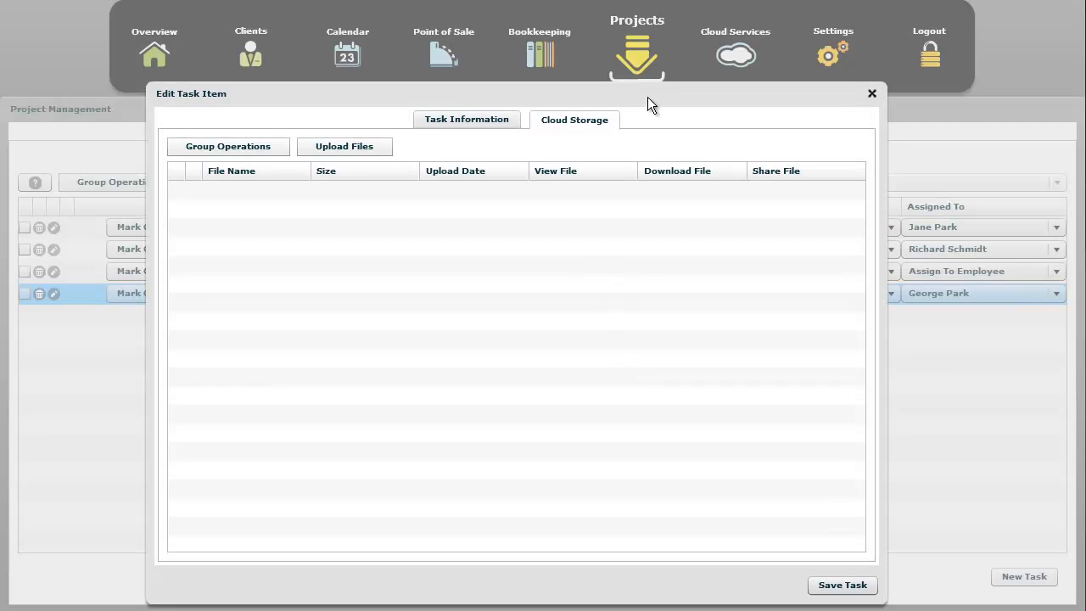
pyautogui.moveTo(647, 97); pyautogui.dragTo(645, 67)
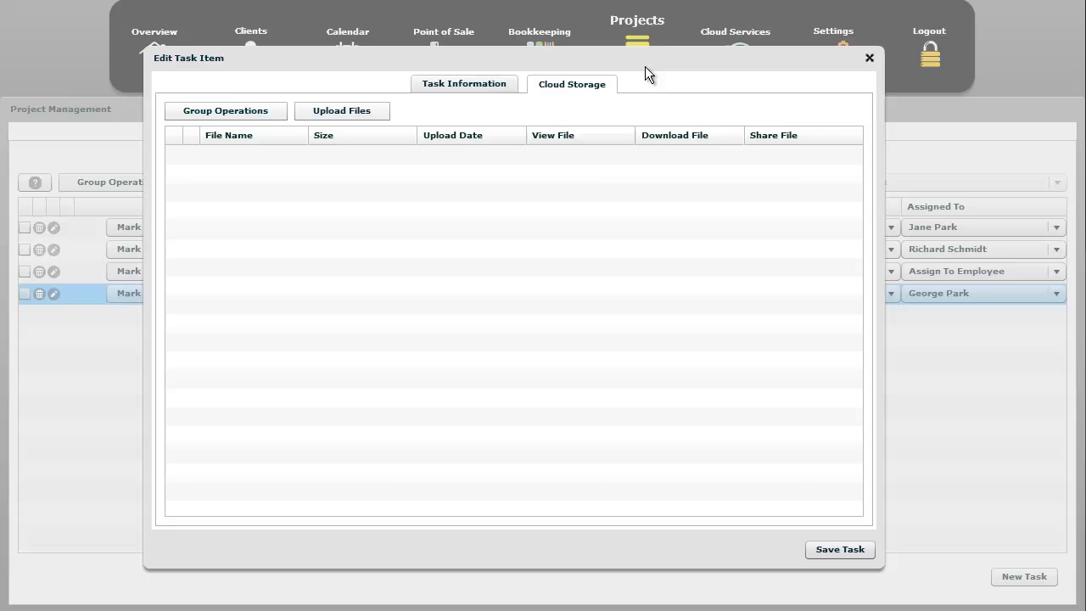
pyautogui.click(353, 114)
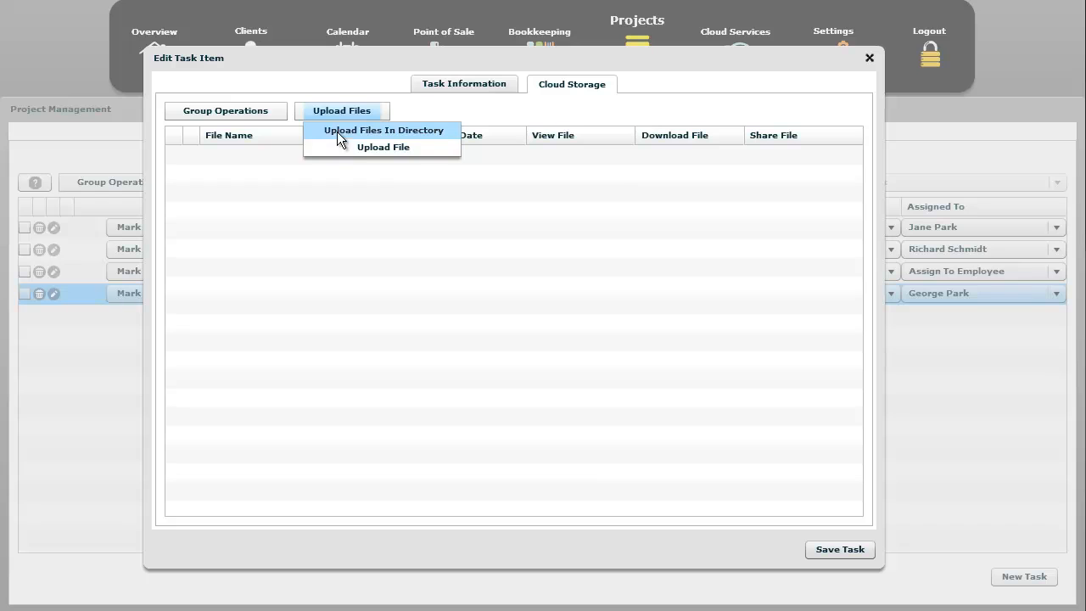
pyautogui.click(870, 59)
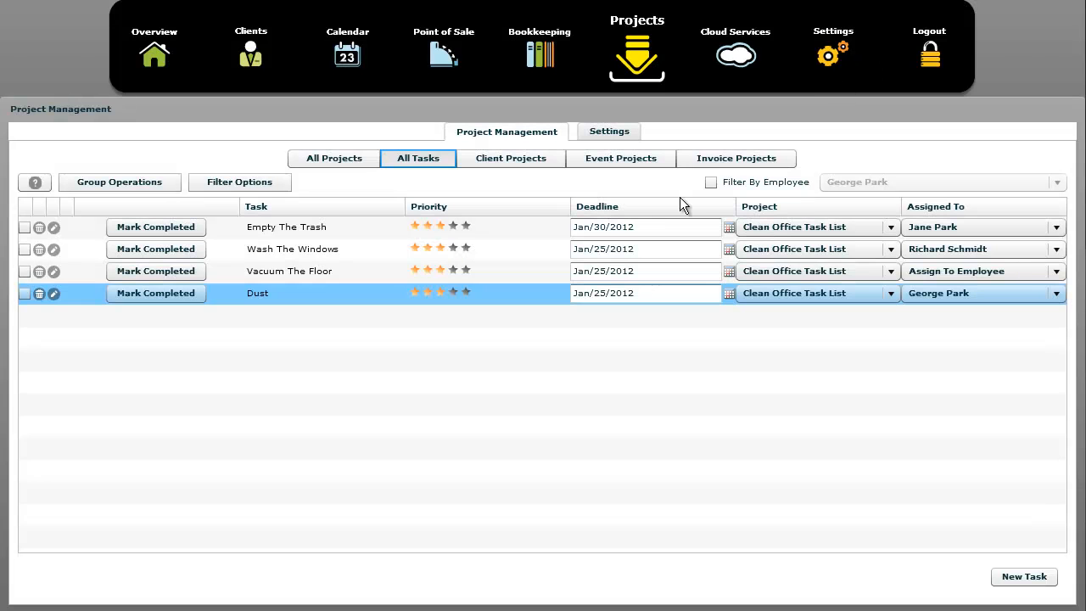
# Reopen the Dust task's cloud storage to examine its file list columns and upload choices, and close the task.
pyautogui.click(343, 299)
pyautogui.click(53, 294)
pyautogui.click(577, 207)
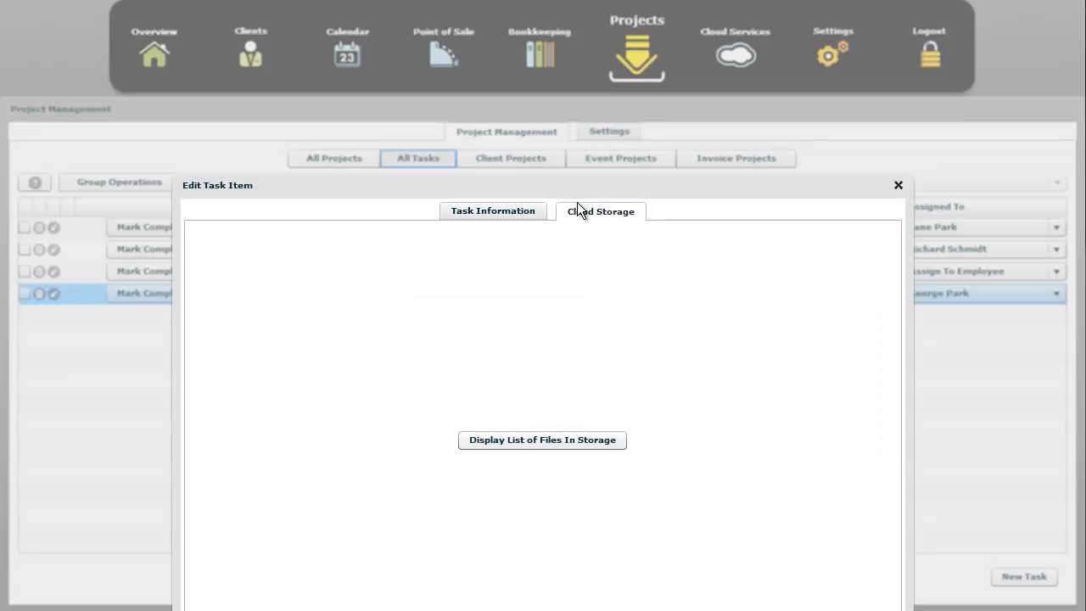
pyautogui.click(536, 436)
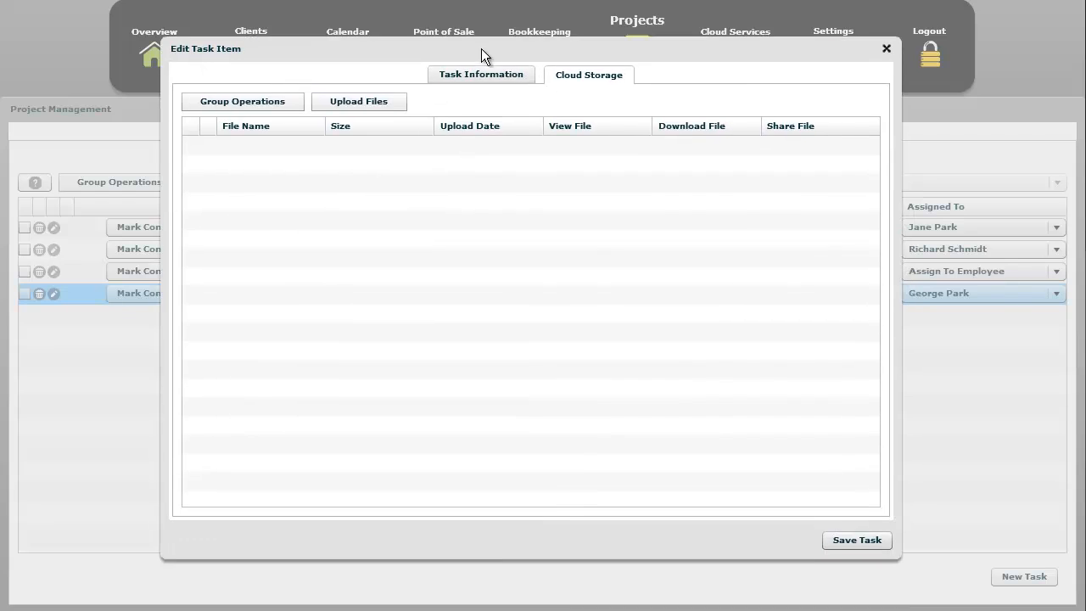
pyautogui.click(373, 100)
pyautogui.click(416, 136)
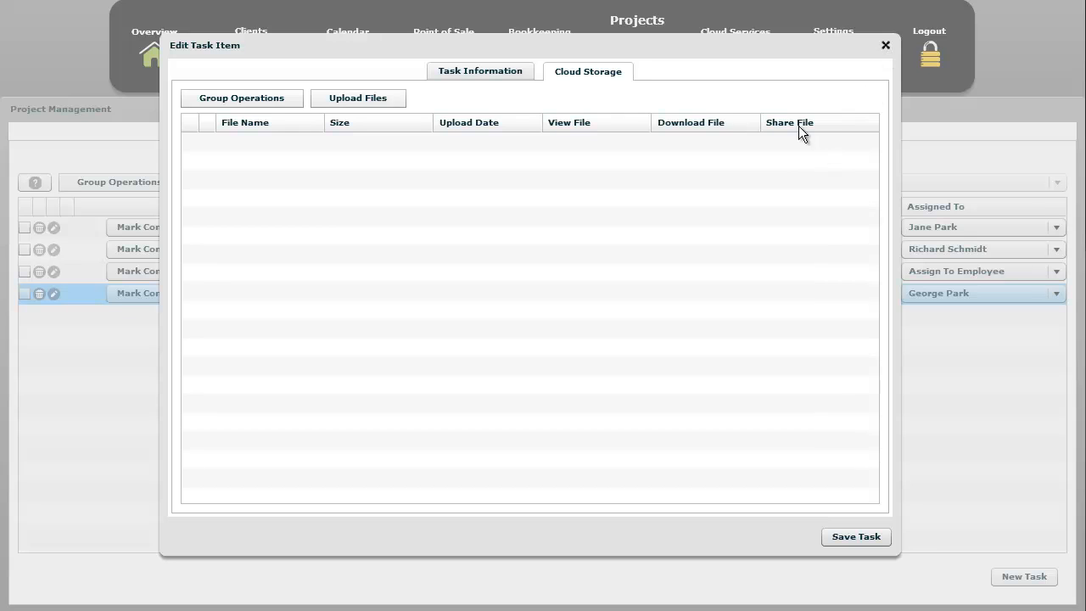
pyautogui.click(884, 46)
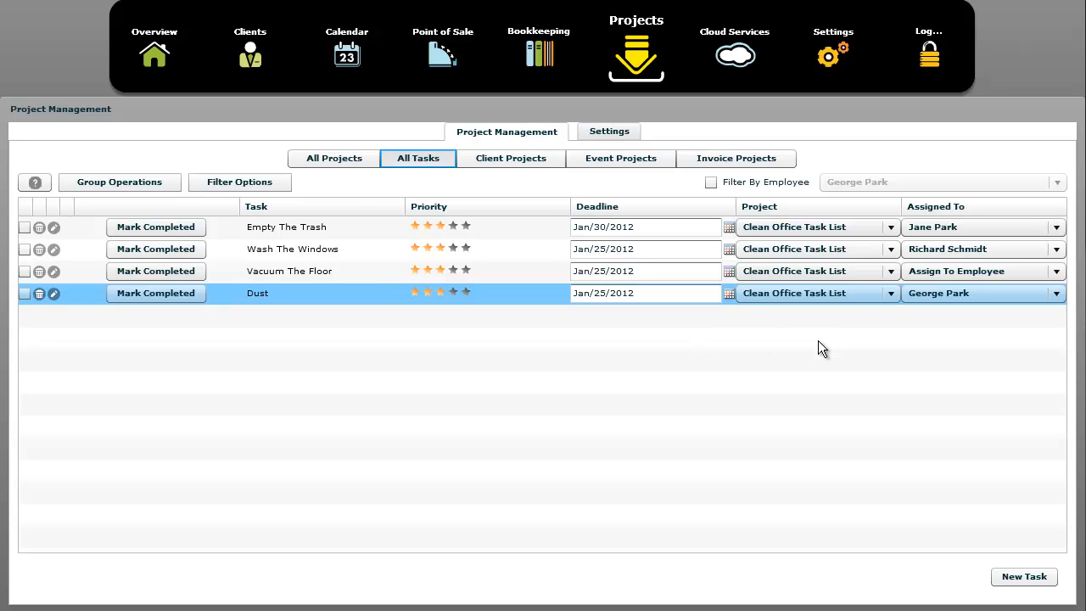
# Go to the list of all projects and inspect the form for creating a project, closing it without saving.
pyautogui.click(348, 158)
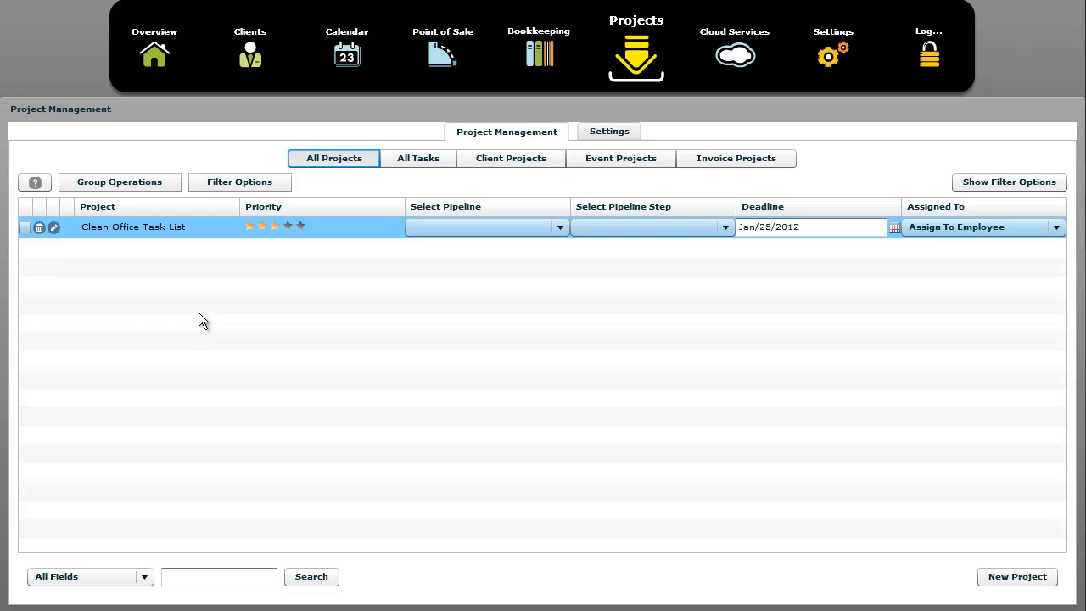
pyautogui.click(1015, 577)
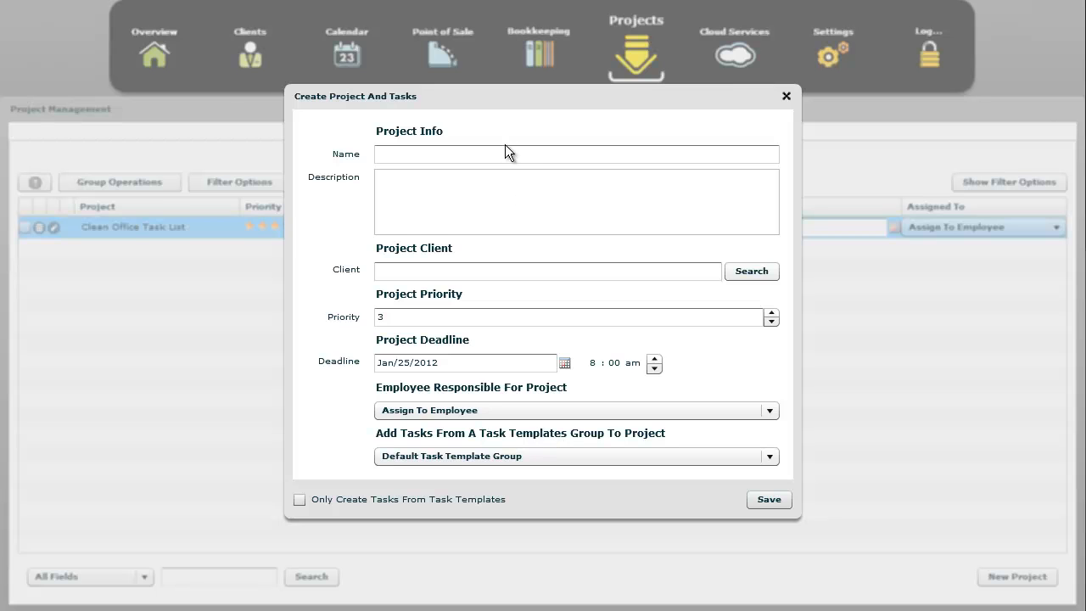
pyautogui.click(786, 96)
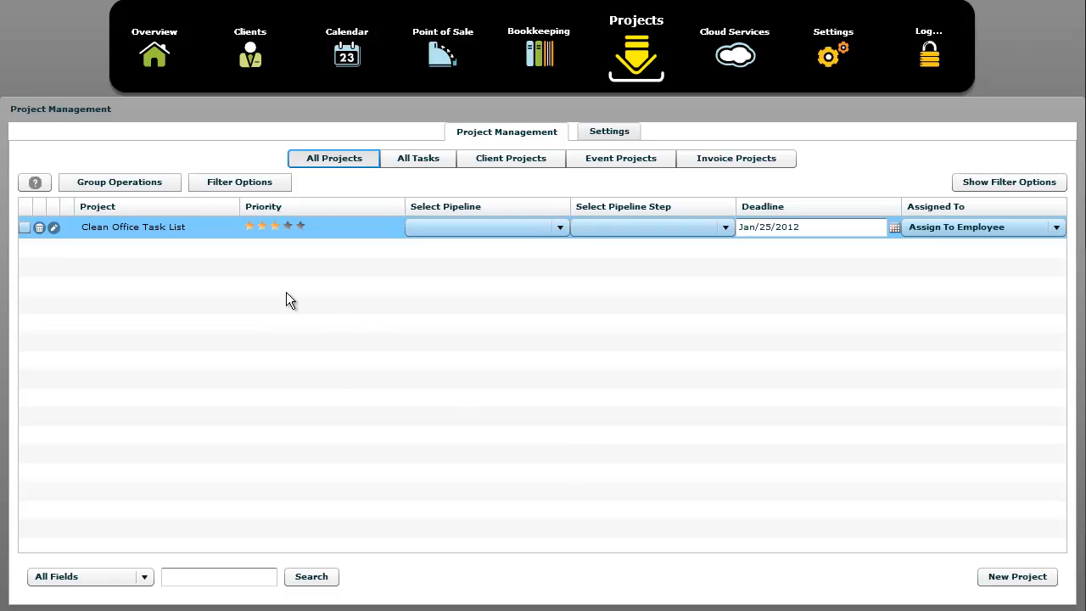
# Open the Clean Office Task List project to review its information and attached tasks, and close it without saving.
pyautogui.click(118, 234)
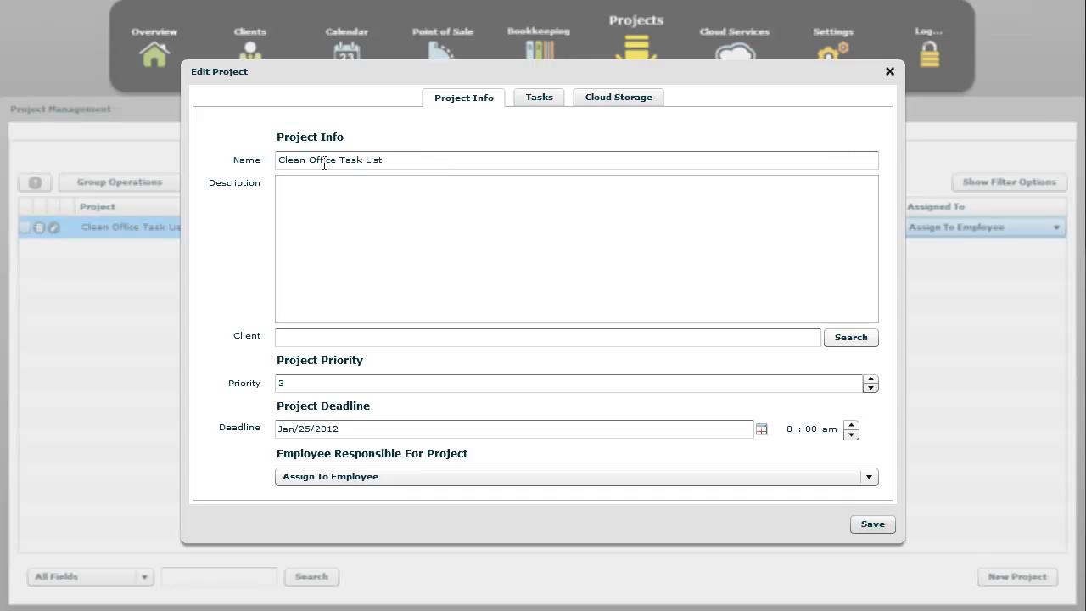
pyautogui.click(527, 97)
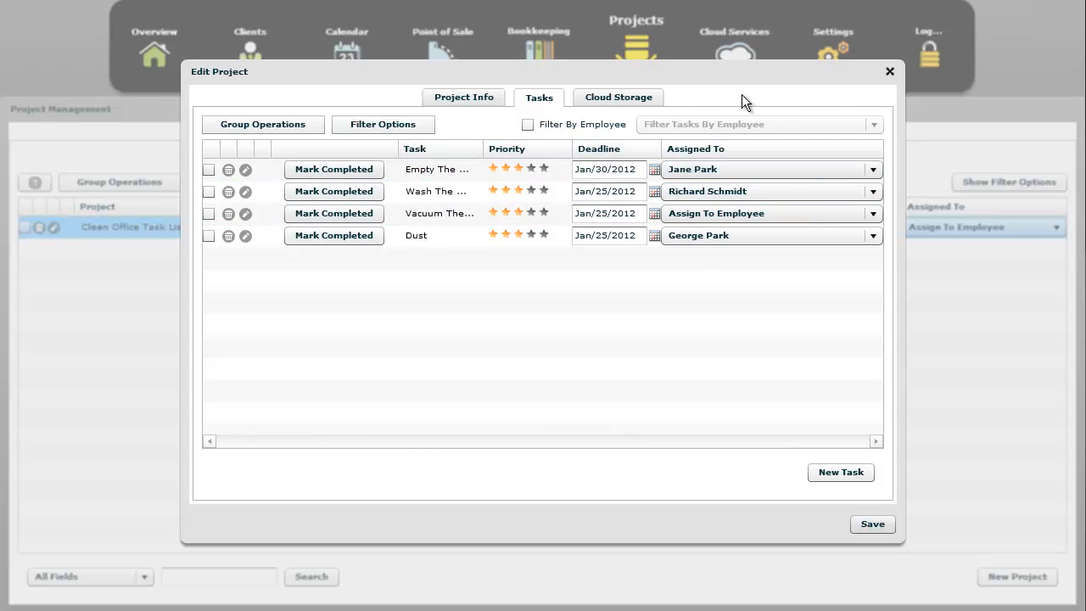
pyautogui.click(889, 72)
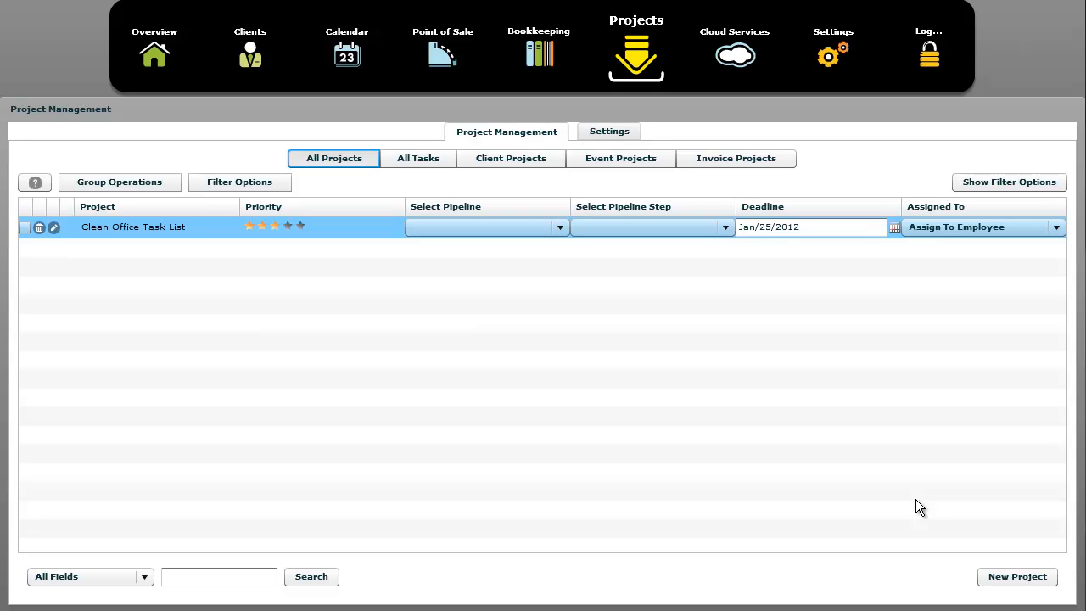
# Reveal the employee and pipeline filters for the project list to inspect them, and hide them again.
pyautogui.click(1002, 183)
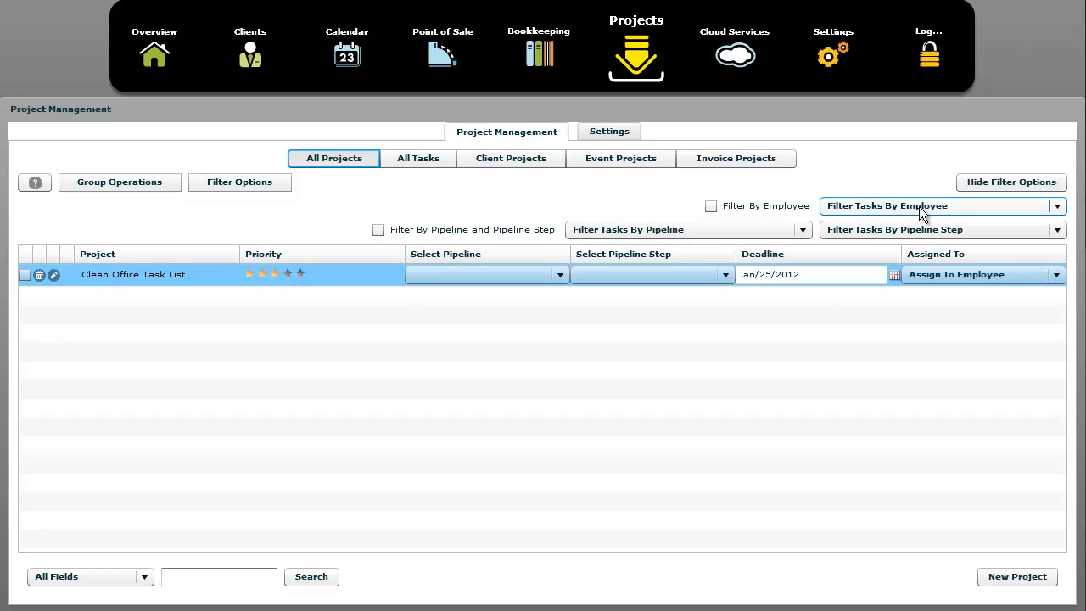
pyautogui.click(984, 180)
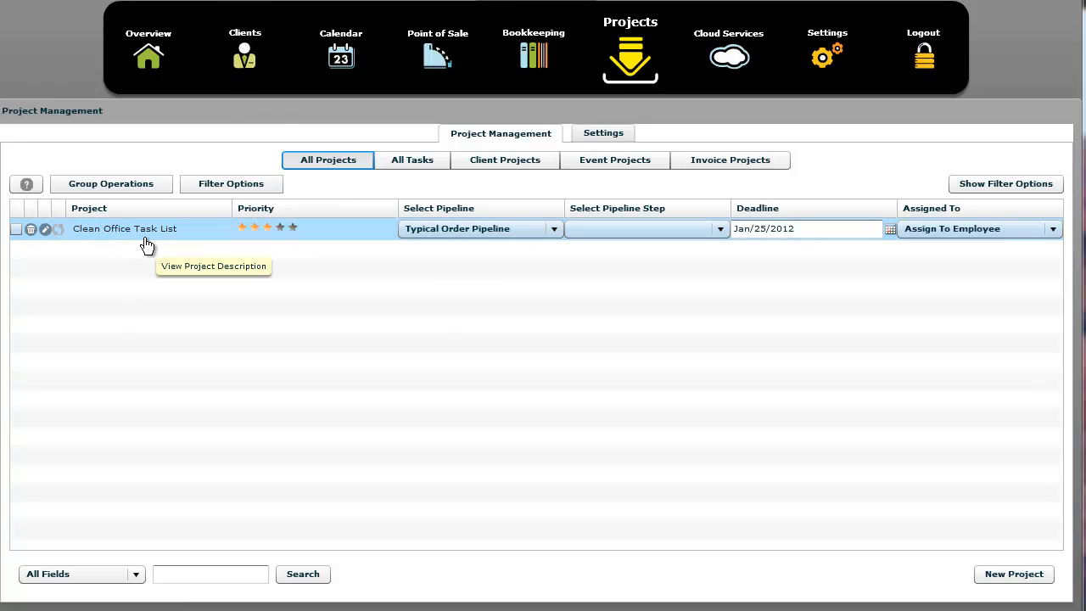
# Create a project from the first client in the client list, keeping the prefilled name, description, priority, deadline and Default Task Template Group.
pyautogui.click(254, 55)
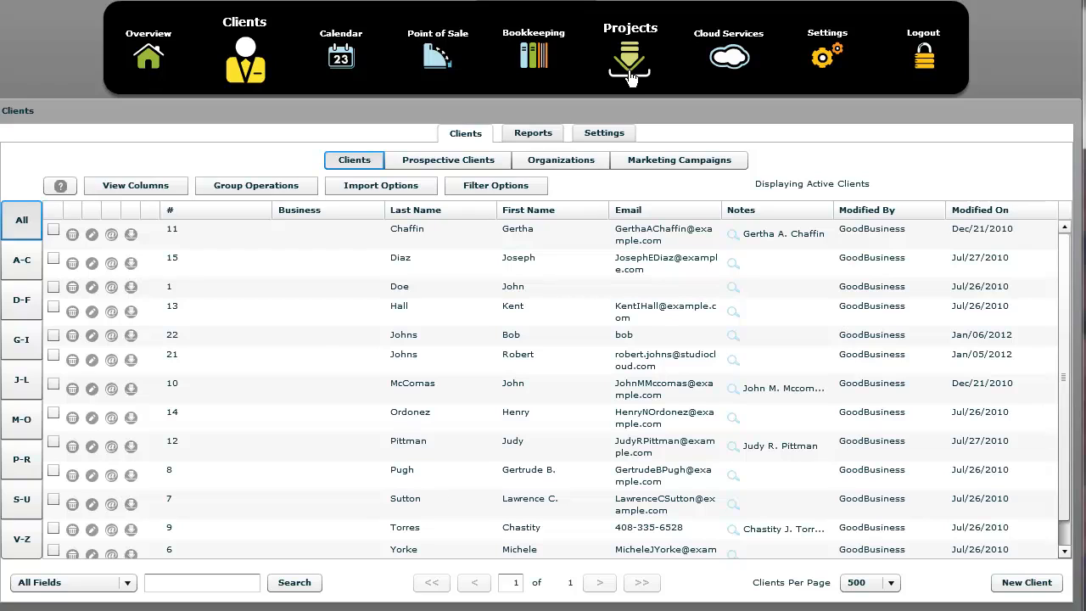
pyautogui.click(131, 240)
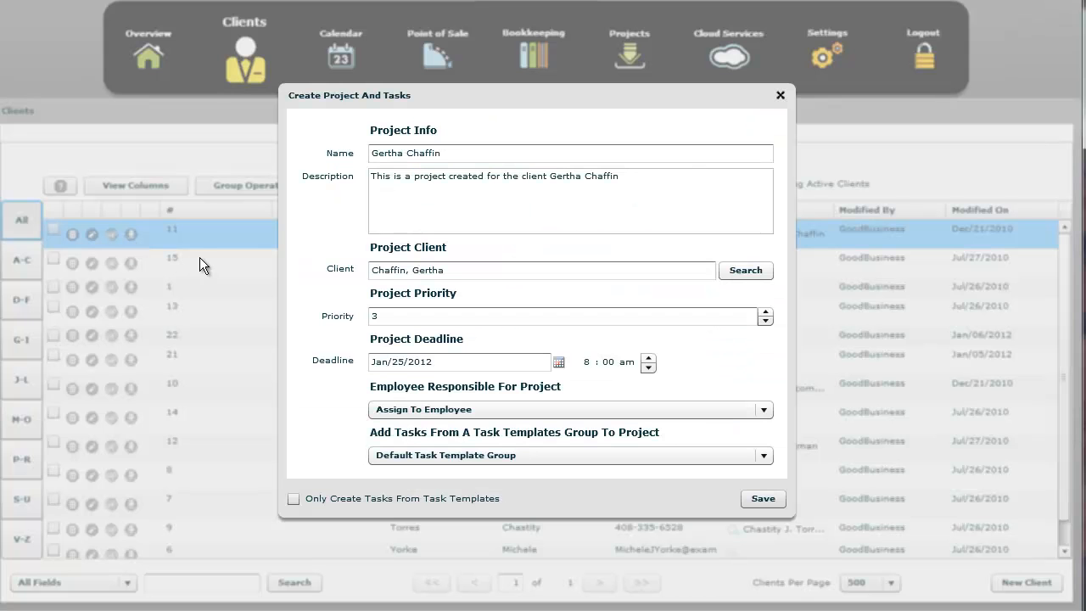
pyautogui.moveTo(458, 150); pyautogui.dragTo(368, 151)
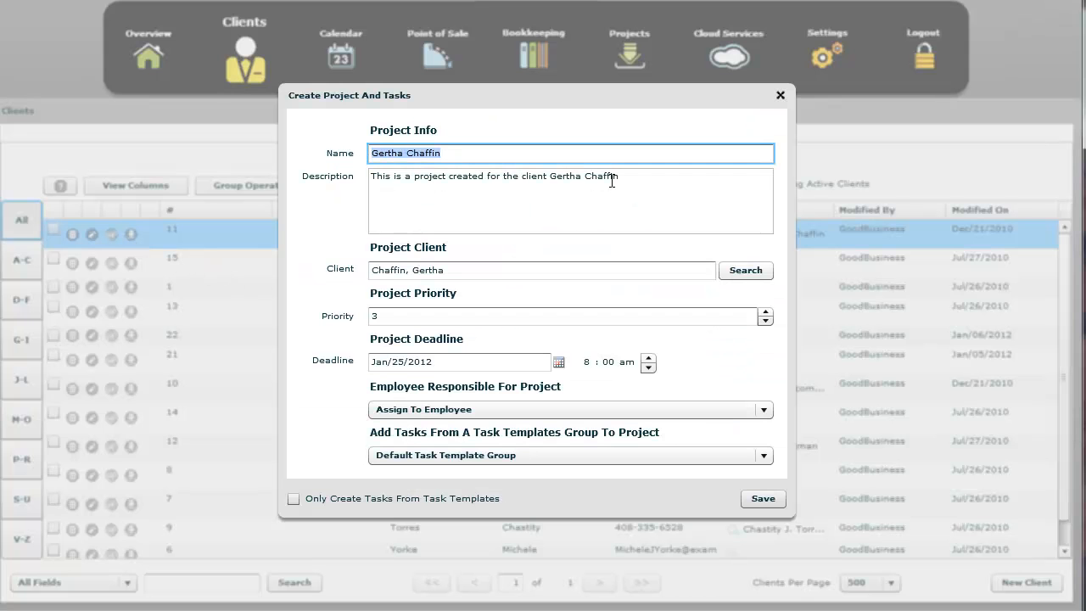
pyautogui.moveTo(638, 178); pyautogui.dragTo(363, 176)
pyautogui.click(405, 188)
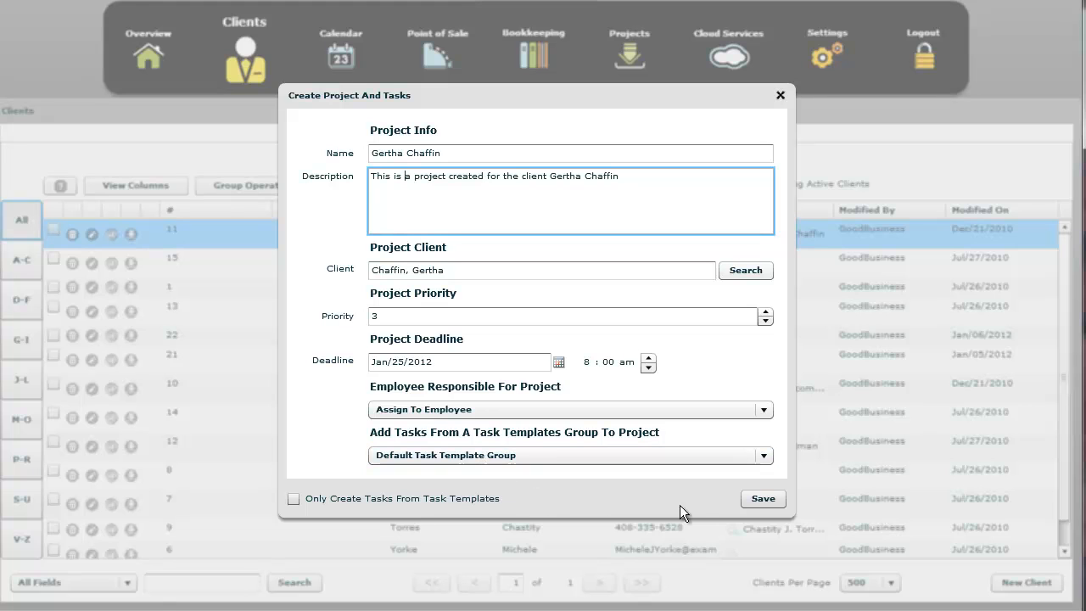
pyautogui.click(780, 503)
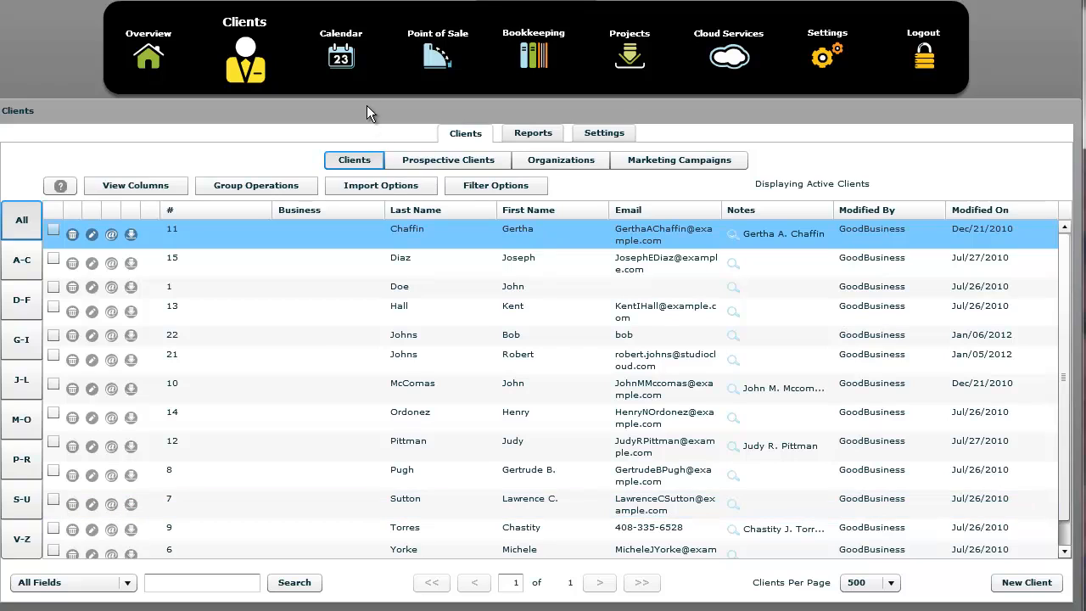
# Create a project from the Example Event appointment in the calendar agenda, keeping the prefilled details.
pyautogui.click(344, 67)
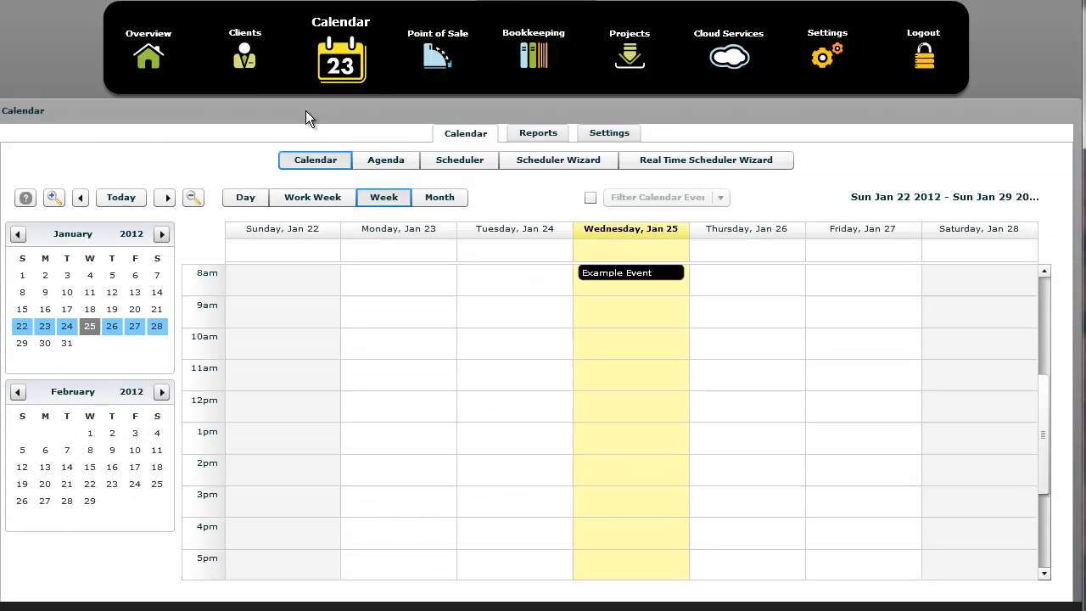
pyautogui.click(377, 161)
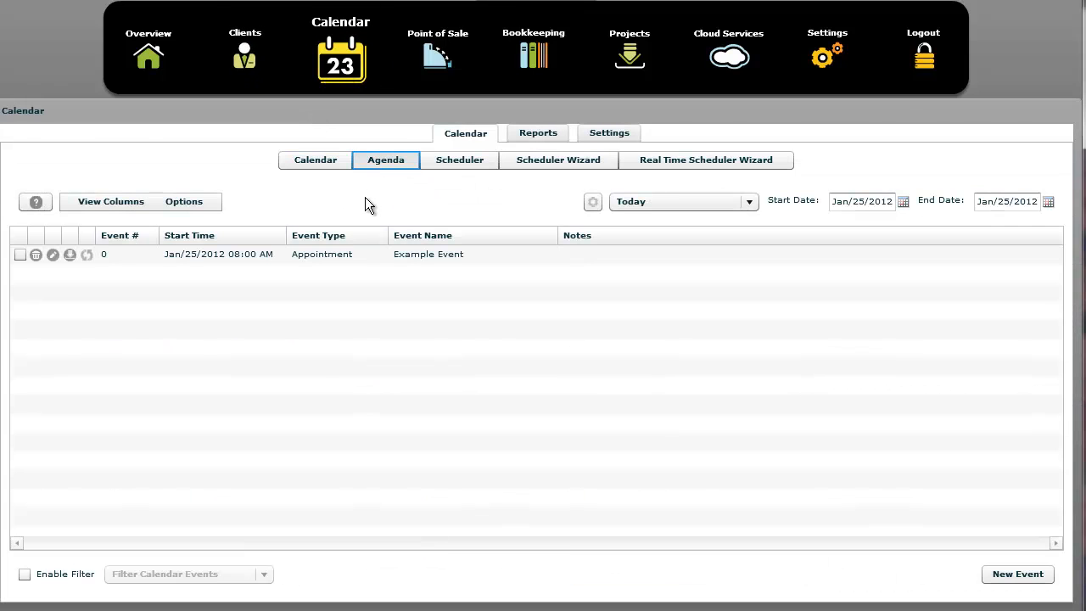
pyautogui.click(70, 255)
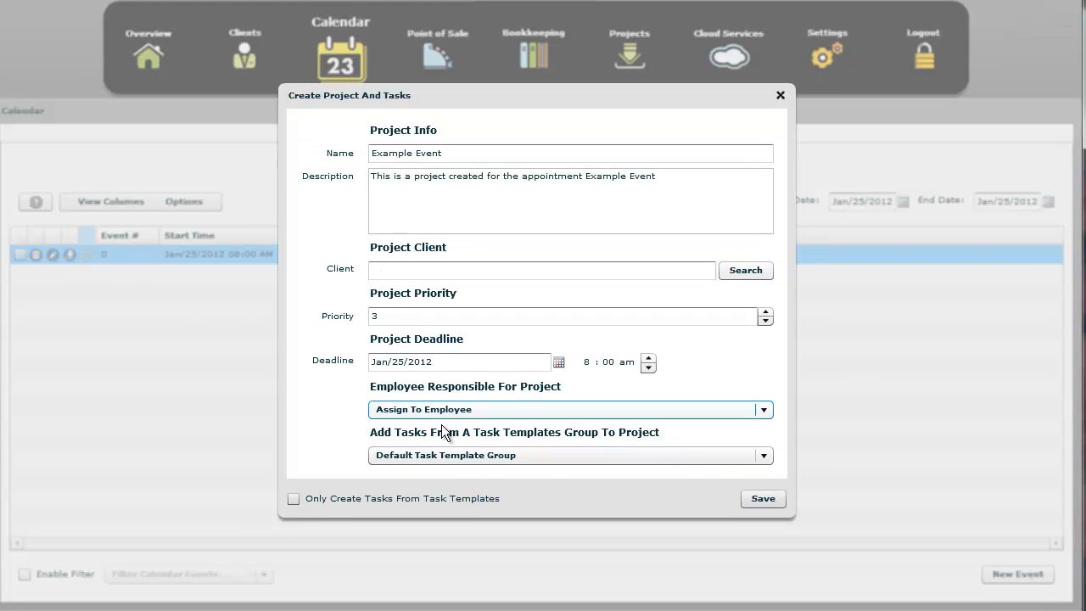
pyautogui.click(769, 499)
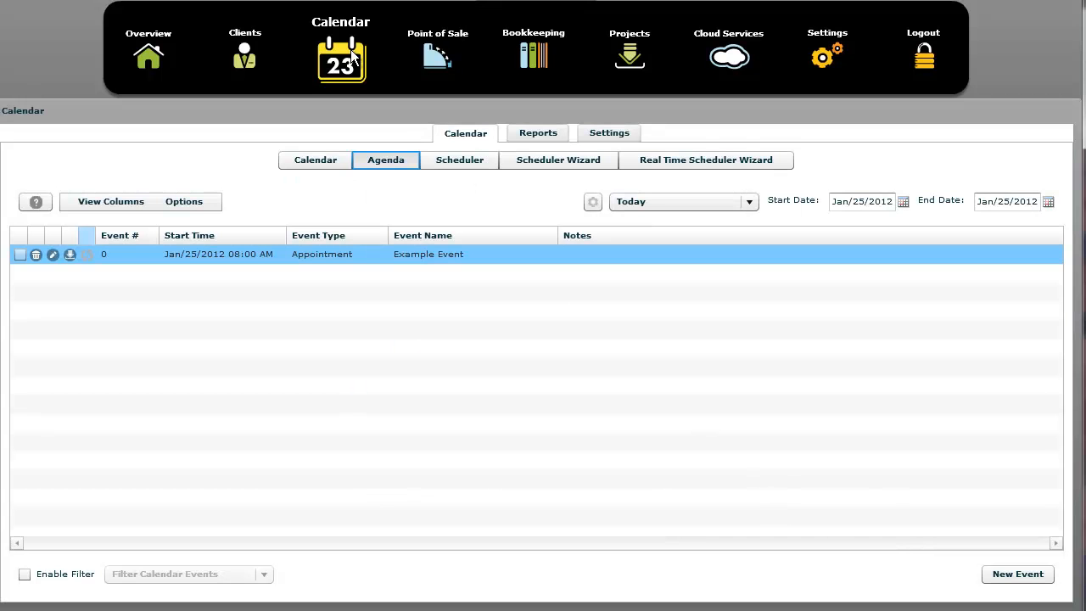
# Create a project from the second invoice in the Point of Sale invoice list, keeping the prefilled details.
pyautogui.click(438, 53)
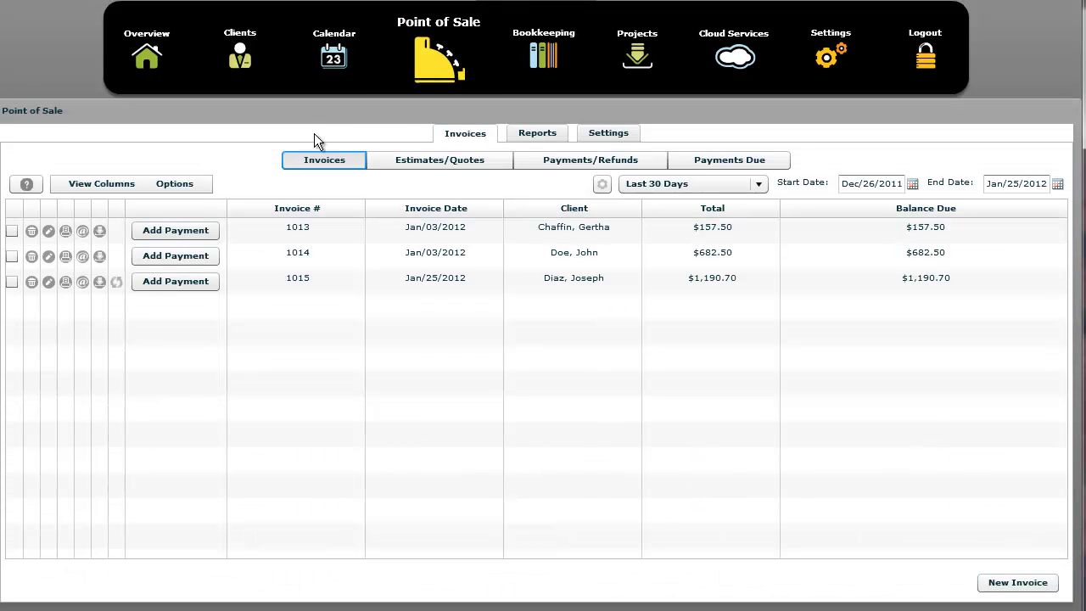
pyautogui.click(100, 258)
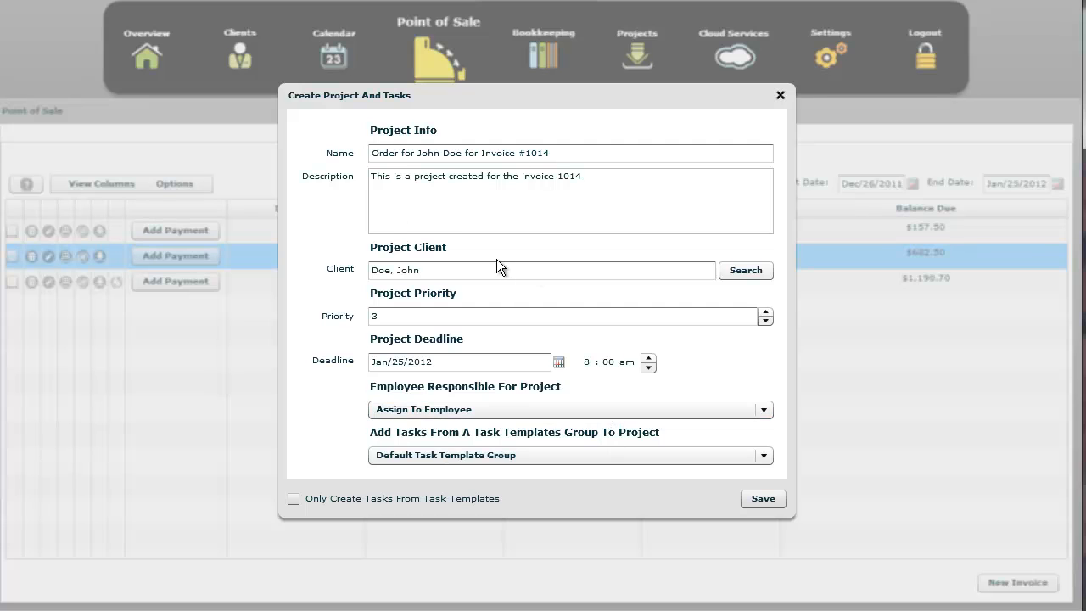
pyautogui.click(763, 500)
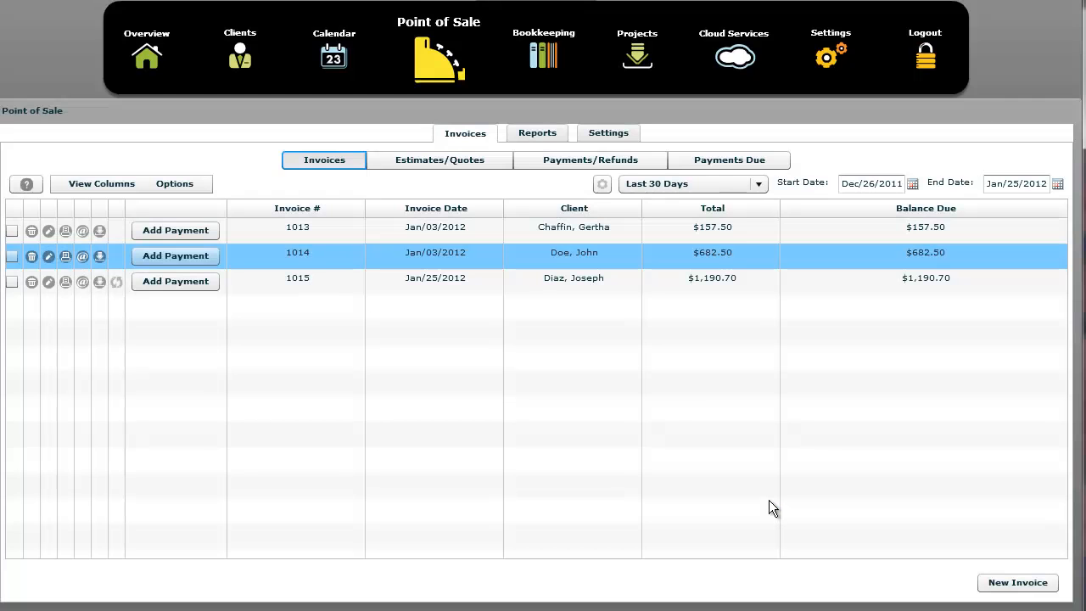
# Review the projects in the full list and compare the separate client, event and invoice project lists.
pyautogui.click(638, 61)
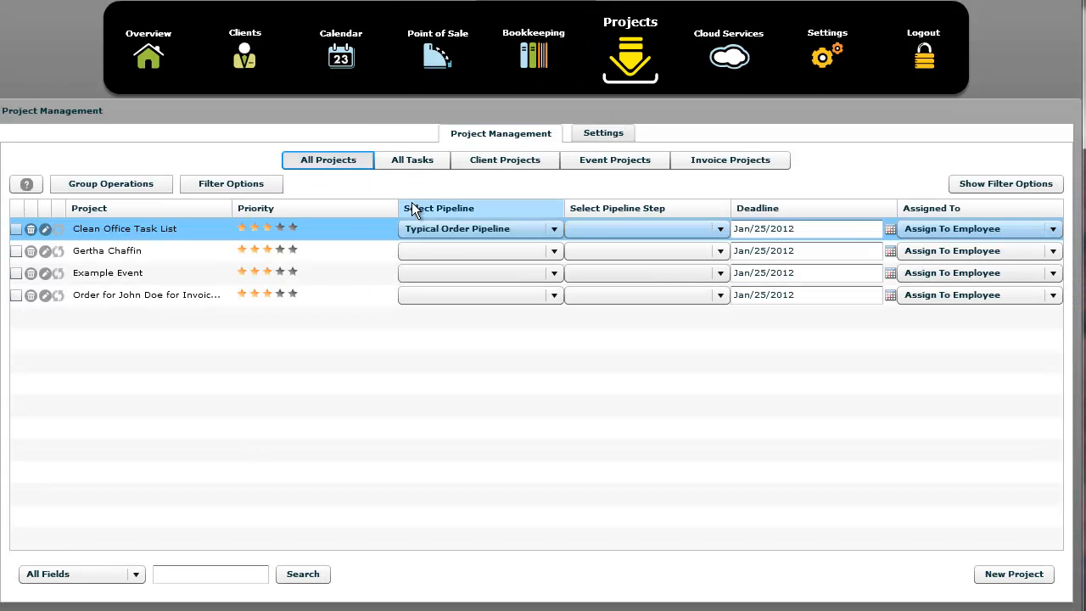
pyautogui.click(154, 231)
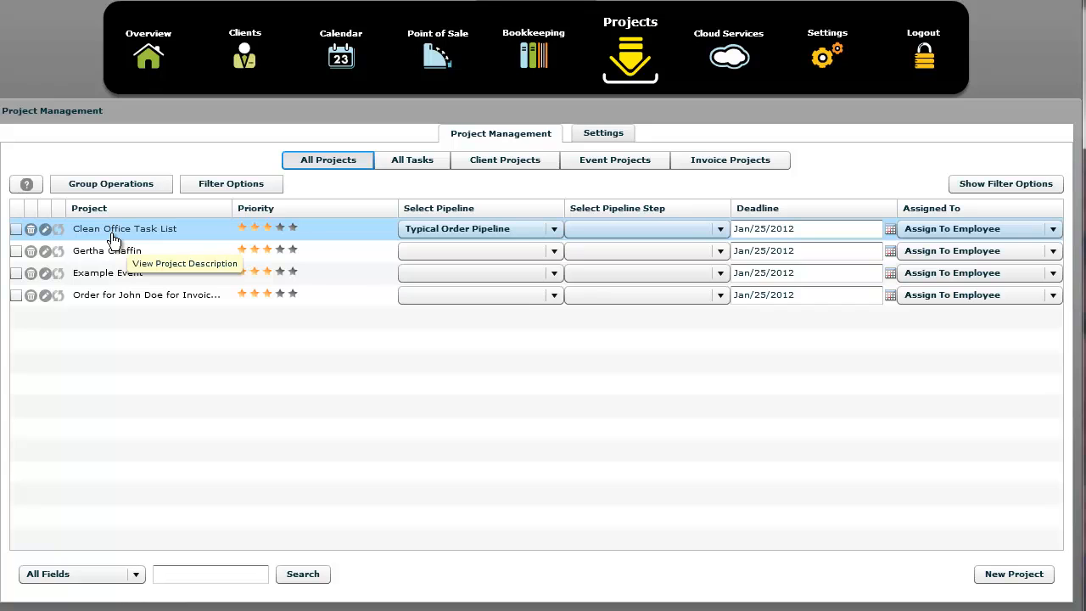
pyautogui.click(505, 158)
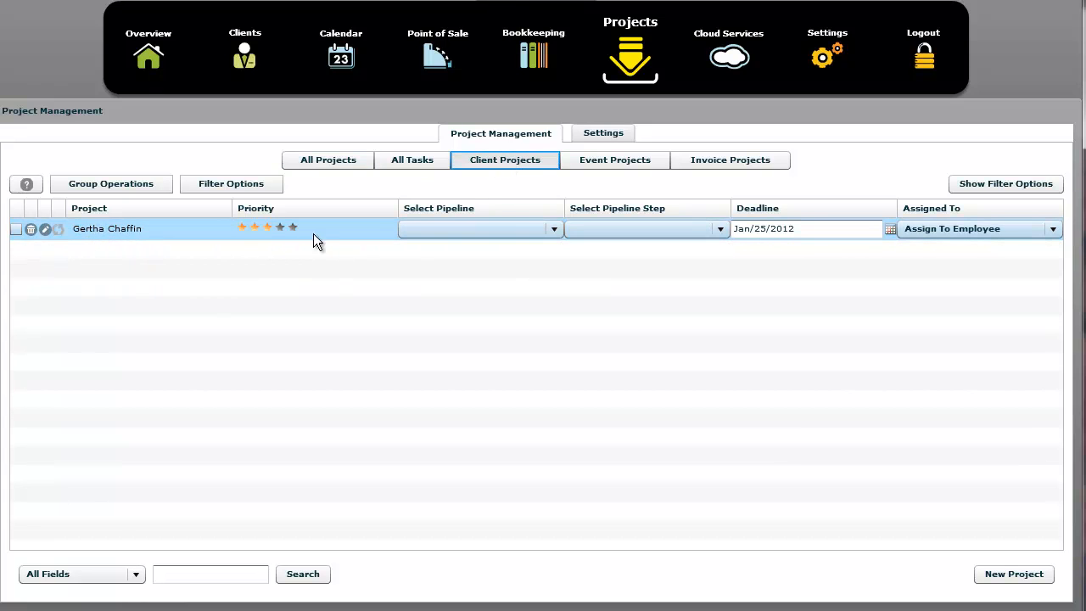
pyautogui.click(620, 160)
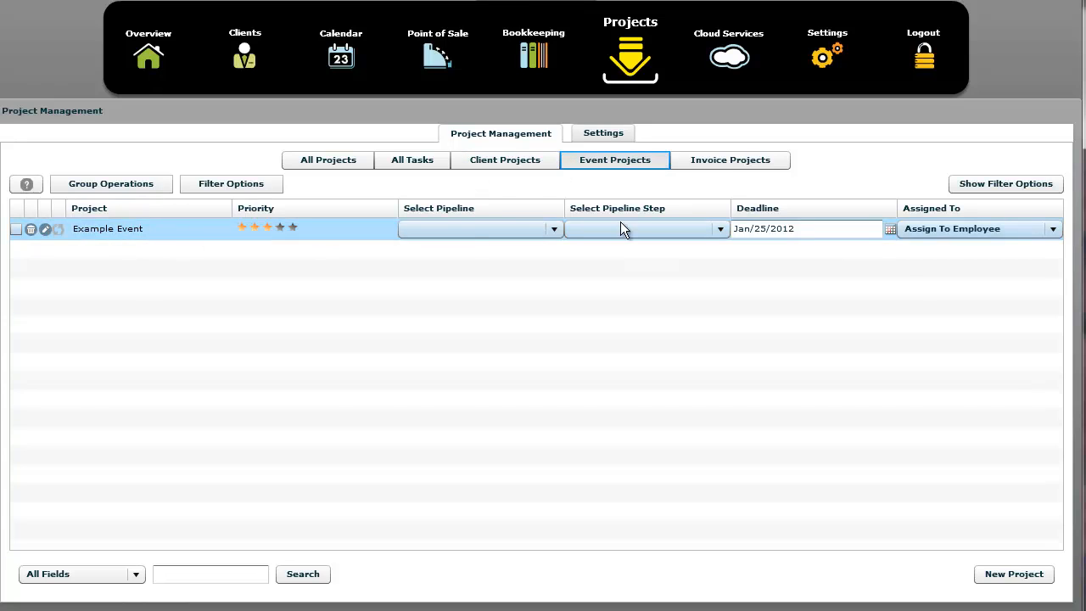
pyautogui.click(726, 158)
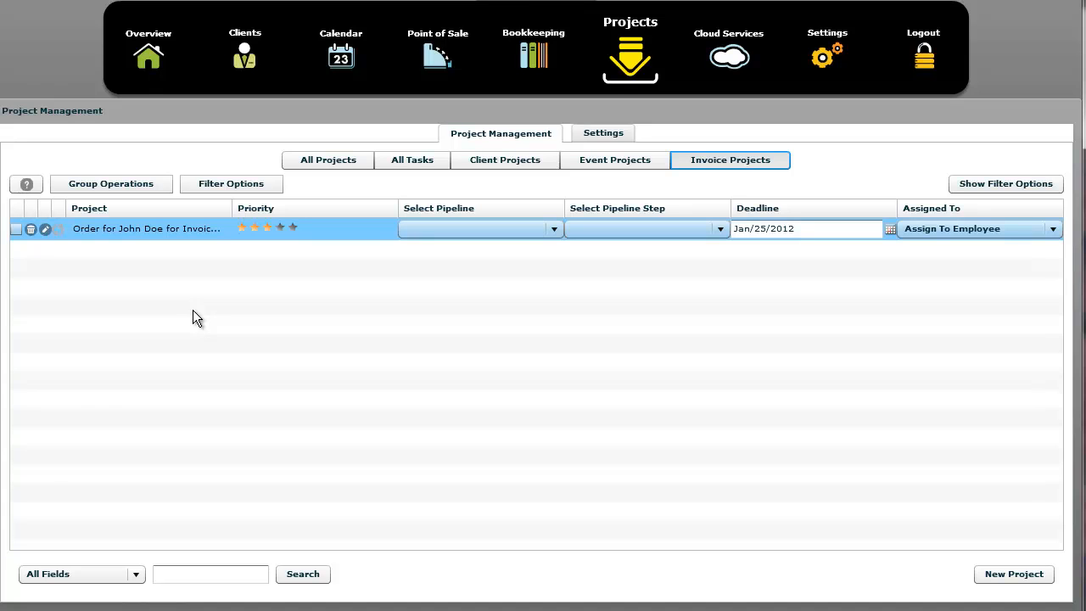
pyautogui.click(315, 162)
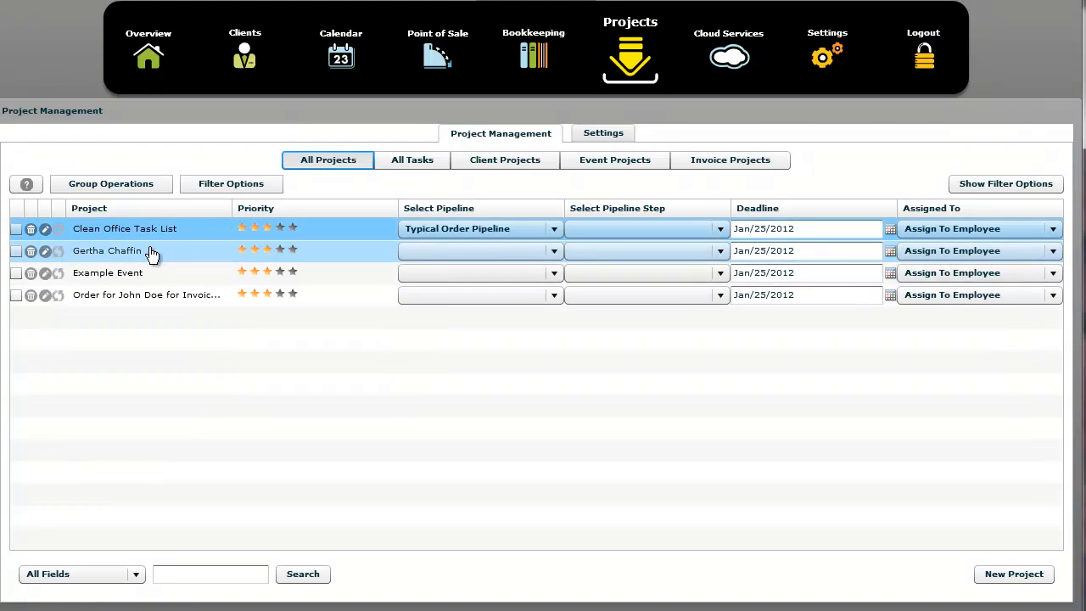
pyautogui.click(533, 159)
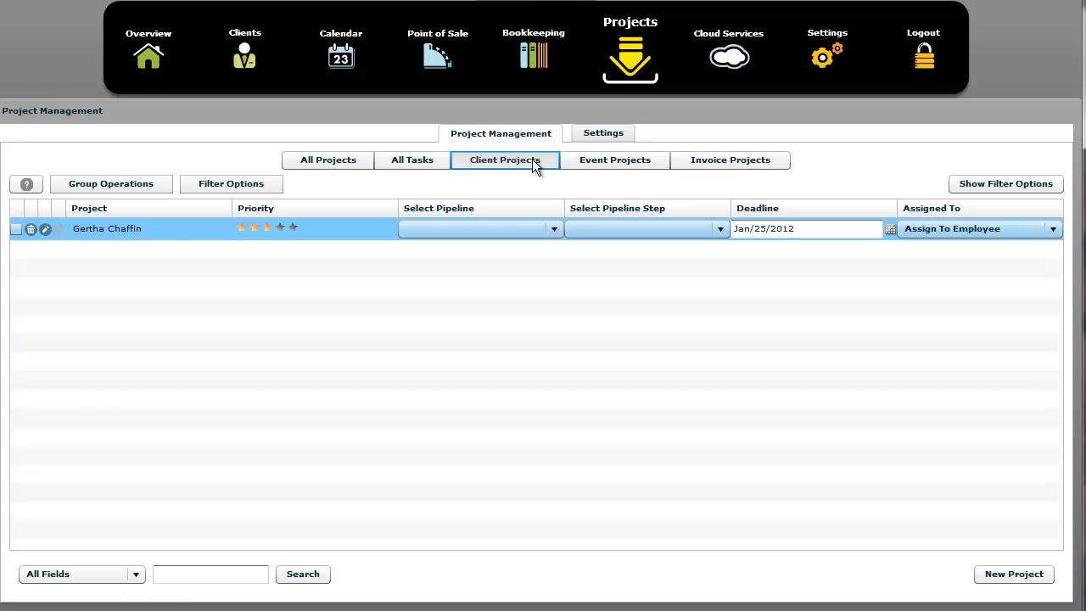
pyautogui.click(357, 158)
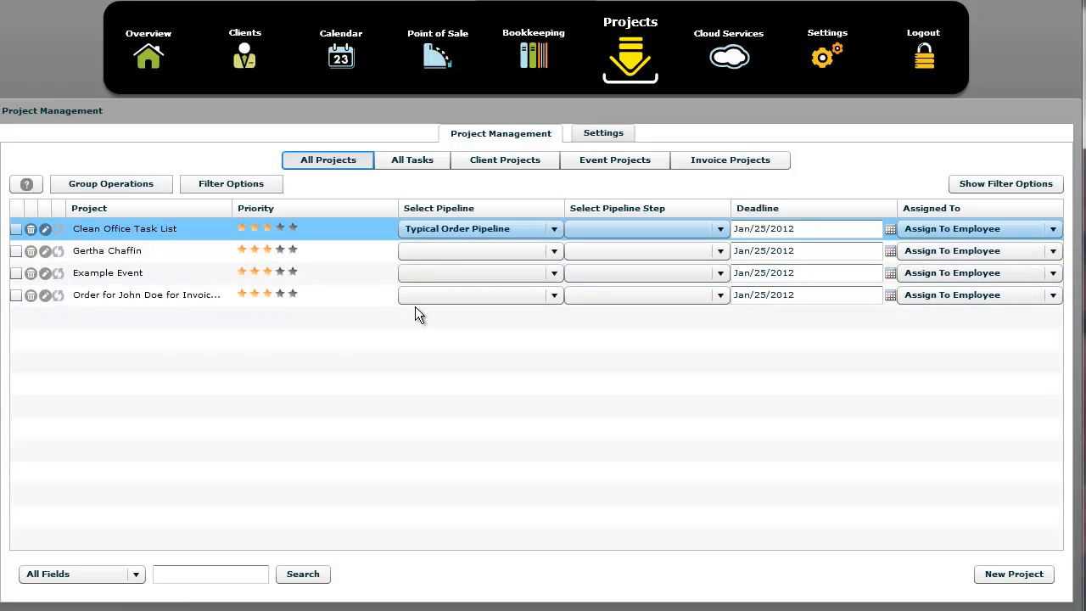
# Open the project in the client projects list to examine its information and tasks, and close it without saving.
pyautogui.click(502, 161)
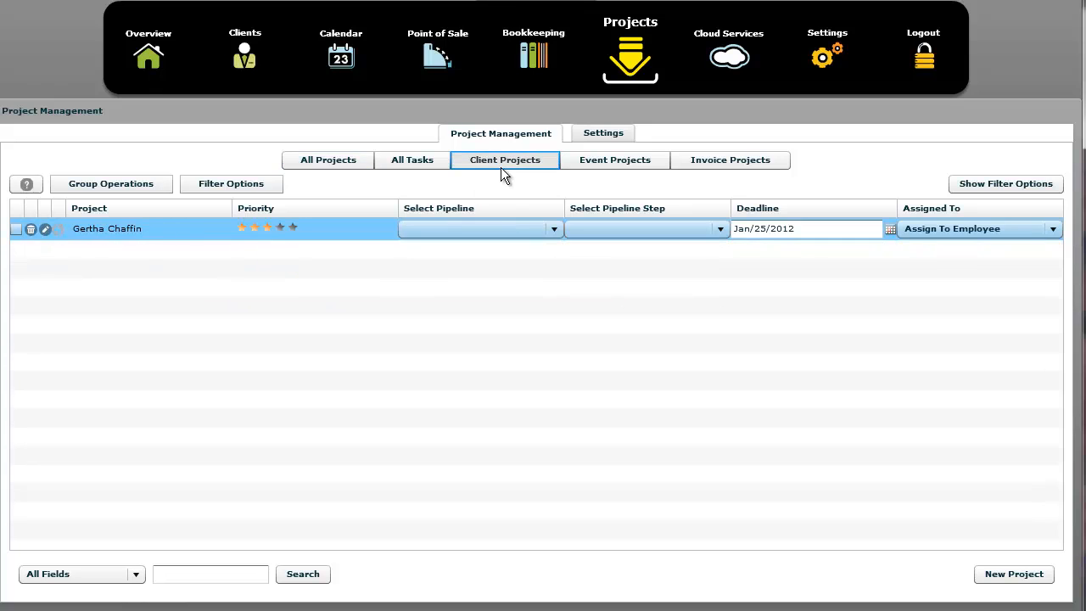
pyautogui.click(46, 230)
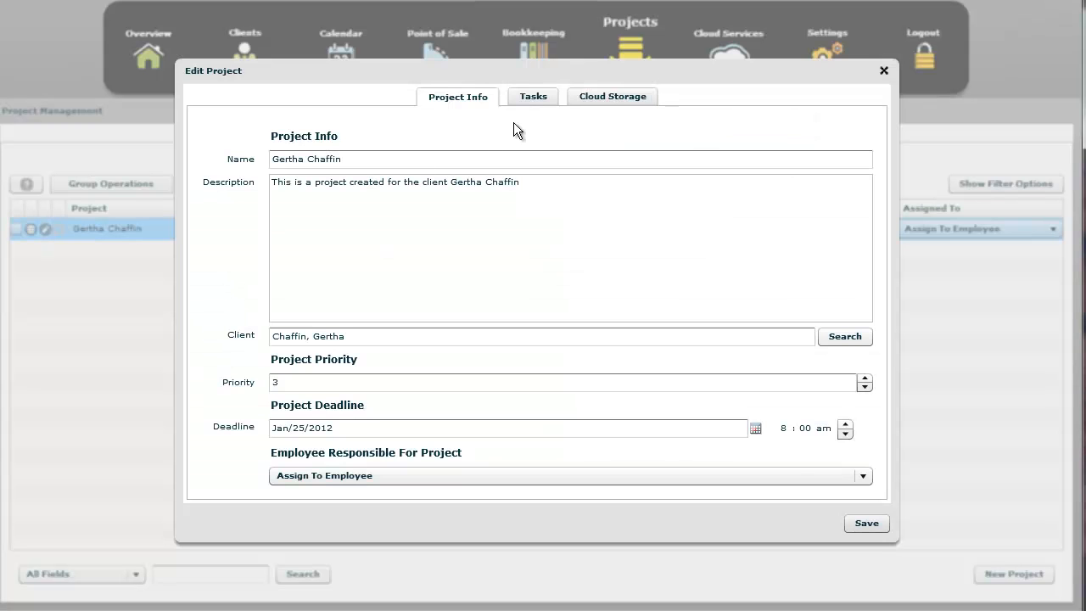
pyautogui.click(528, 100)
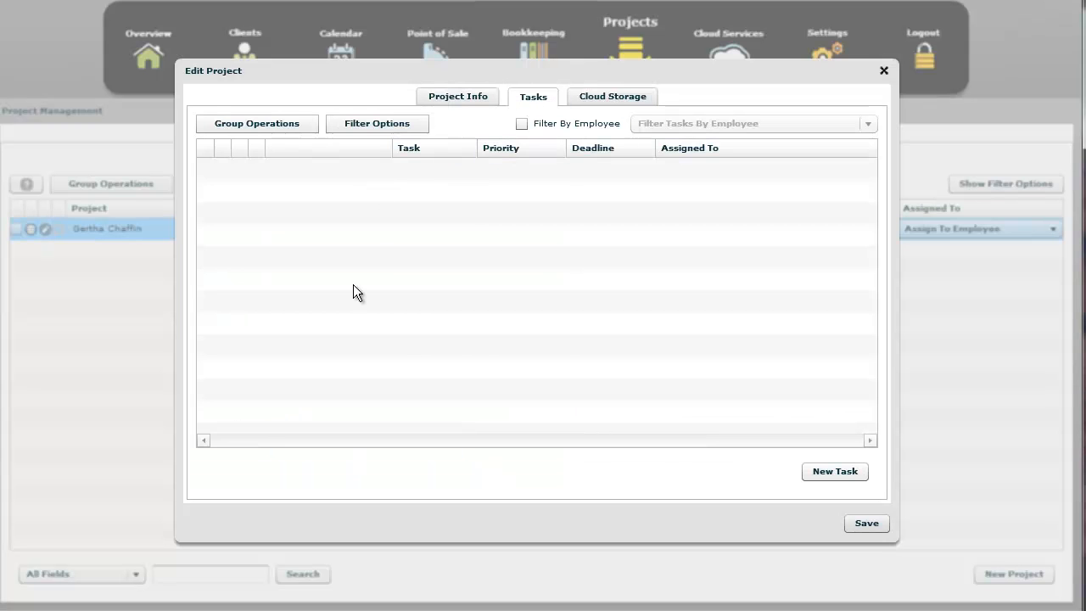
pyautogui.click(885, 70)
# View the event projects, and examine the invoice project's tasks with a widened Task column, closing the project without saving.
pyautogui.click(590, 162)
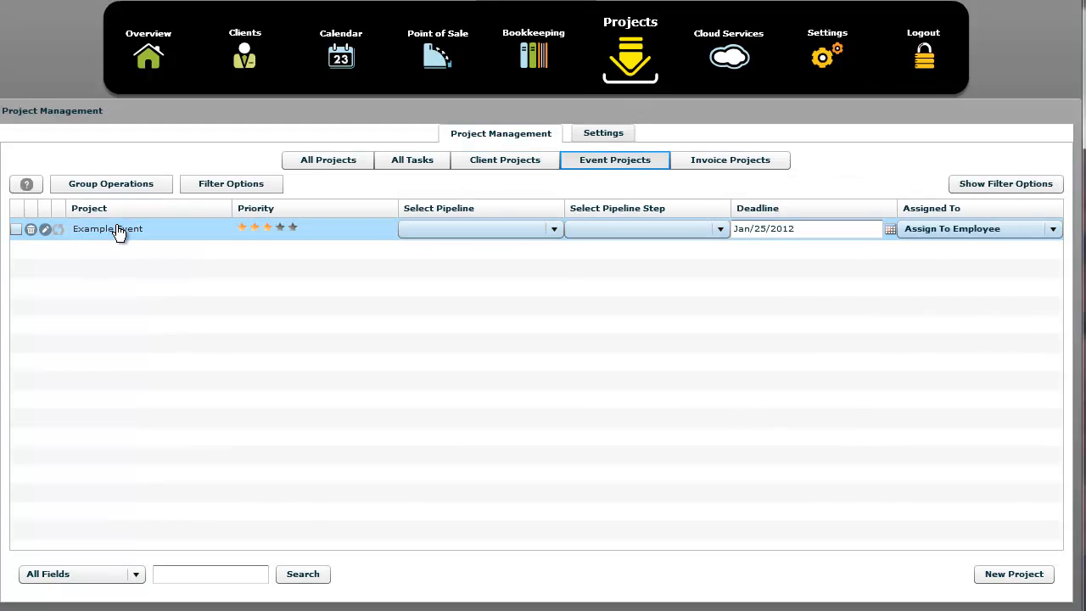
pyautogui.click(712, 160)
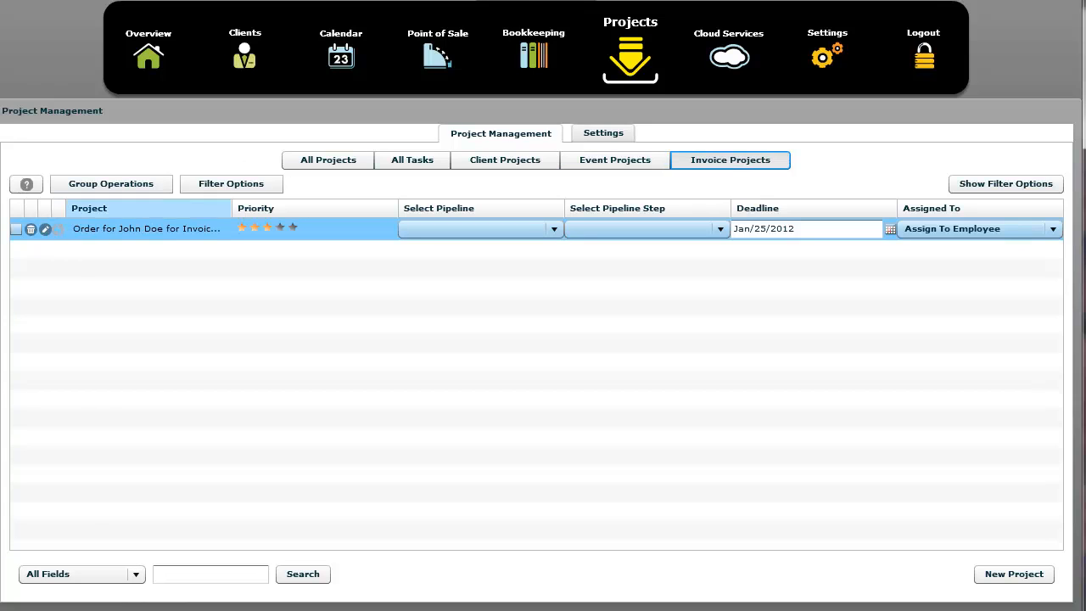
pyautogui.click(46, 231)
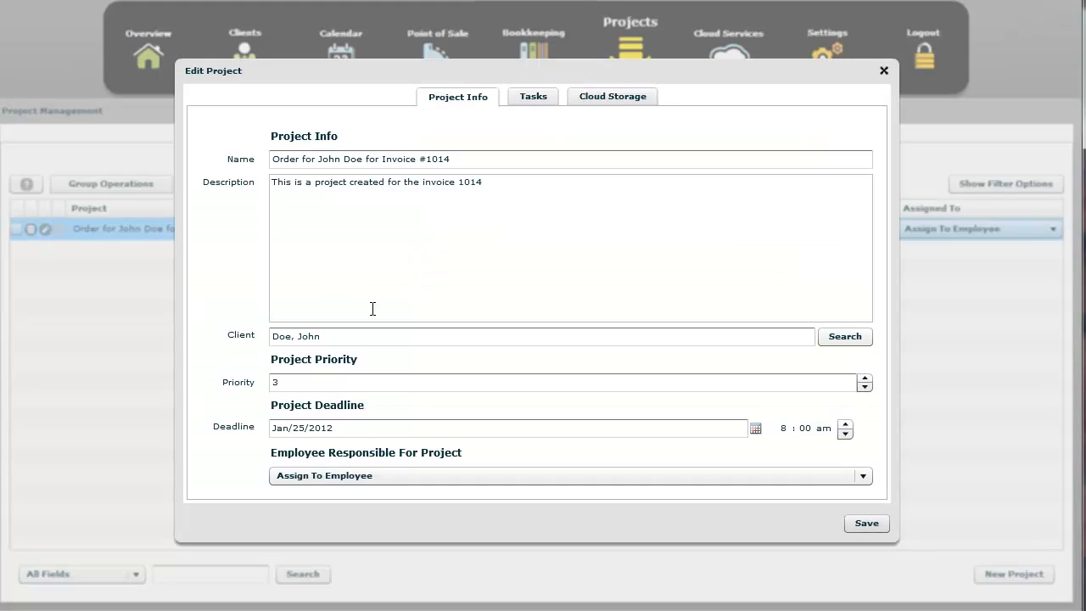
pyautogui.click(534, 99)
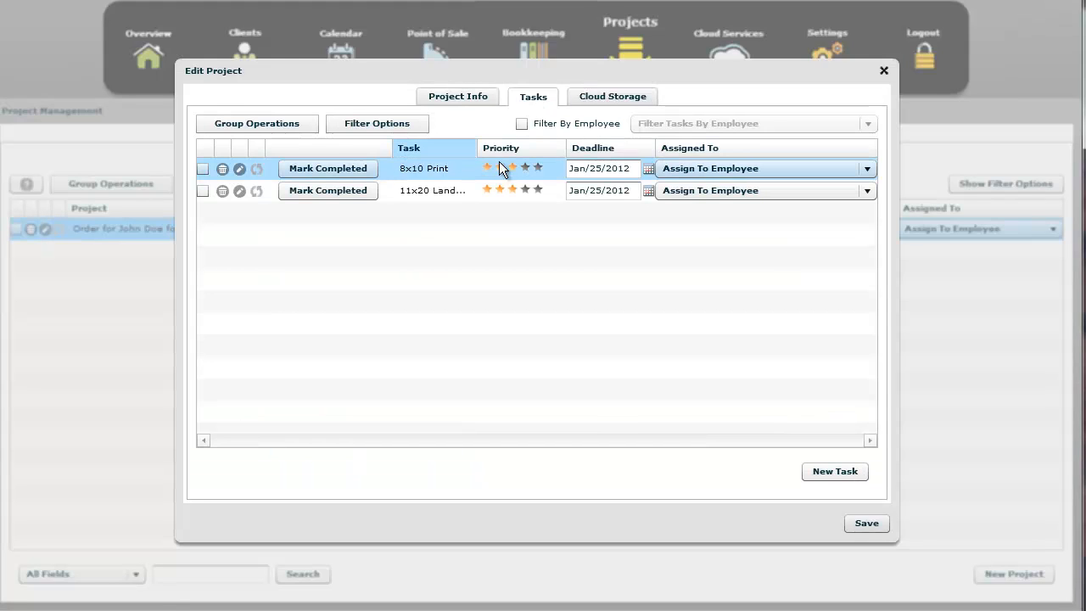
pyautogui.moveTo(477, 148); pyautogui.dragTo(560, 150)
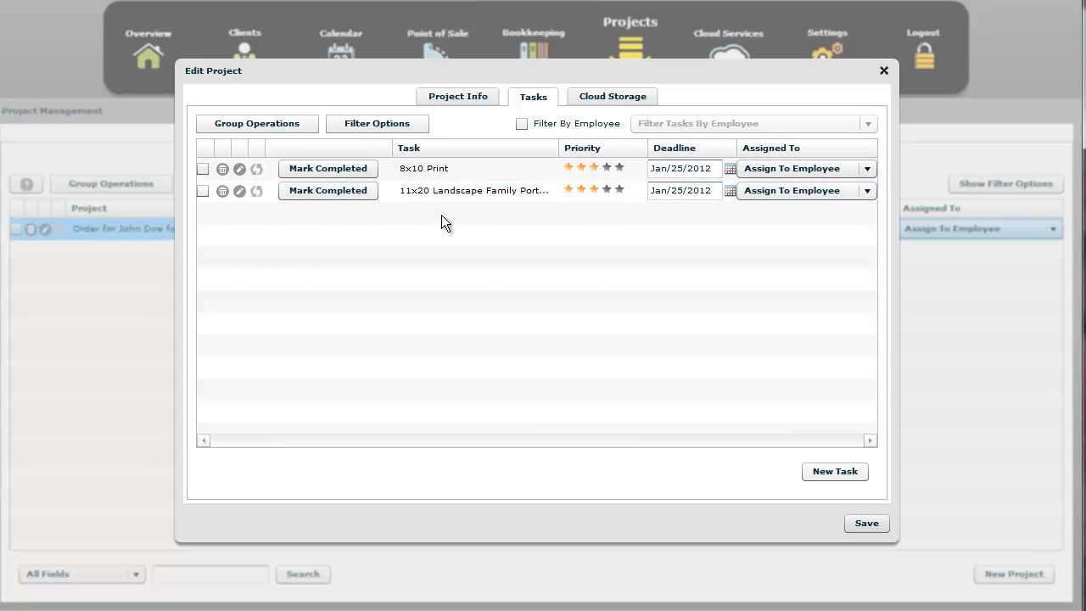
pyautogui.click(883, 71)
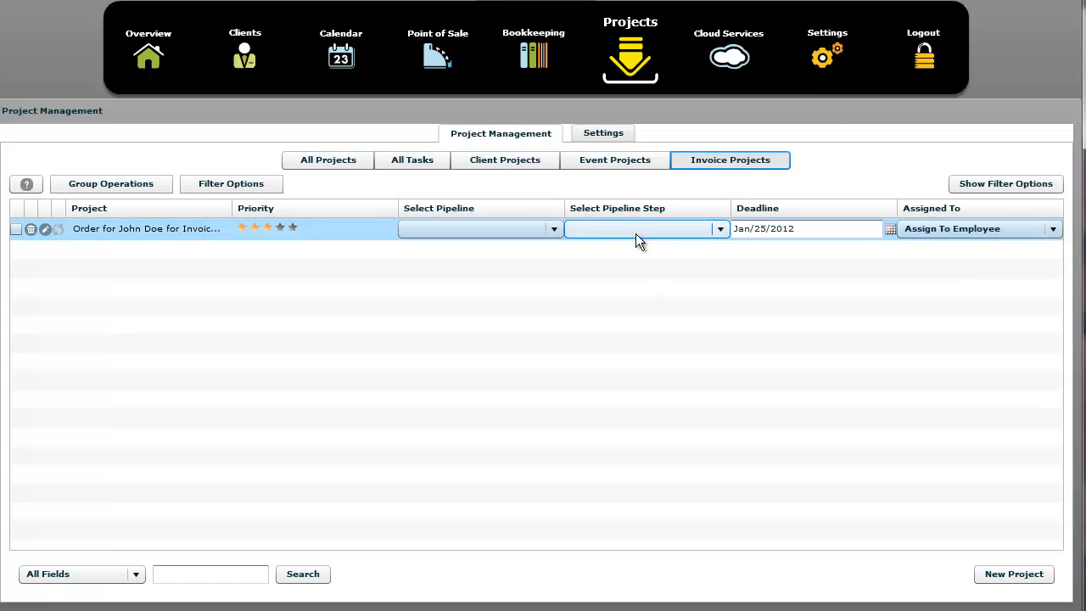
# Review the client and full project lists, and examine the project and task alert settings without saving changes.
pyautogui.click(495, 163)
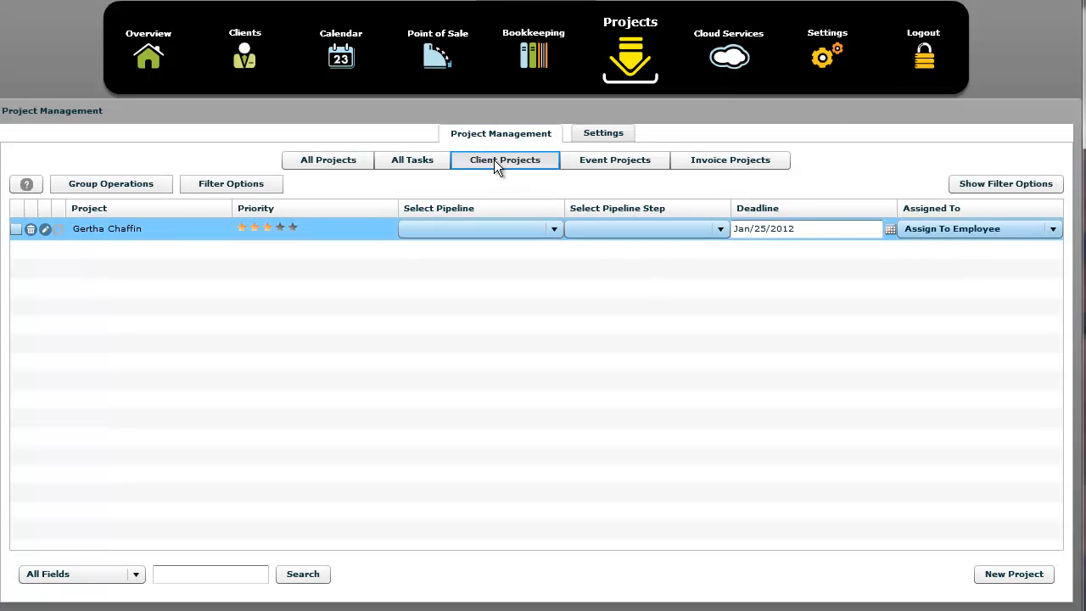
pyautogui.click(342, 168)
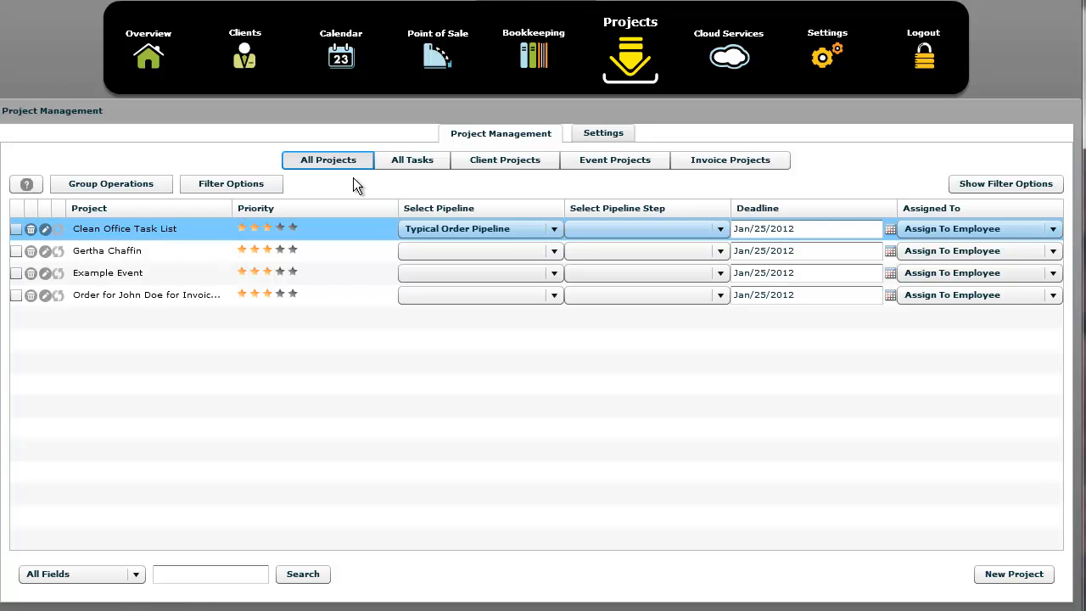
pyautogui.click(617, 137)
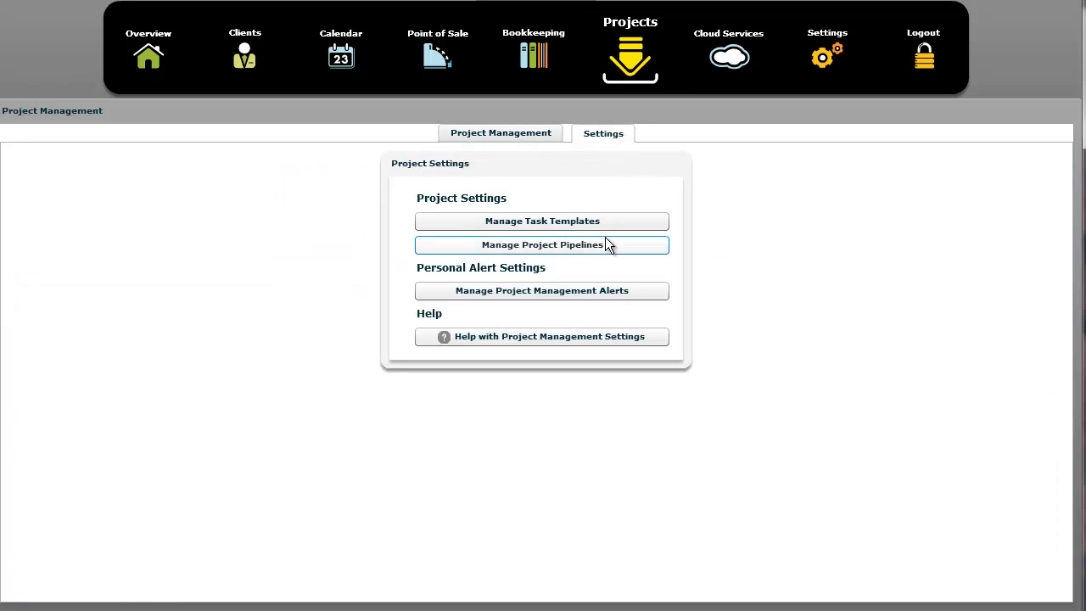
pyautogui.click(599, 291)
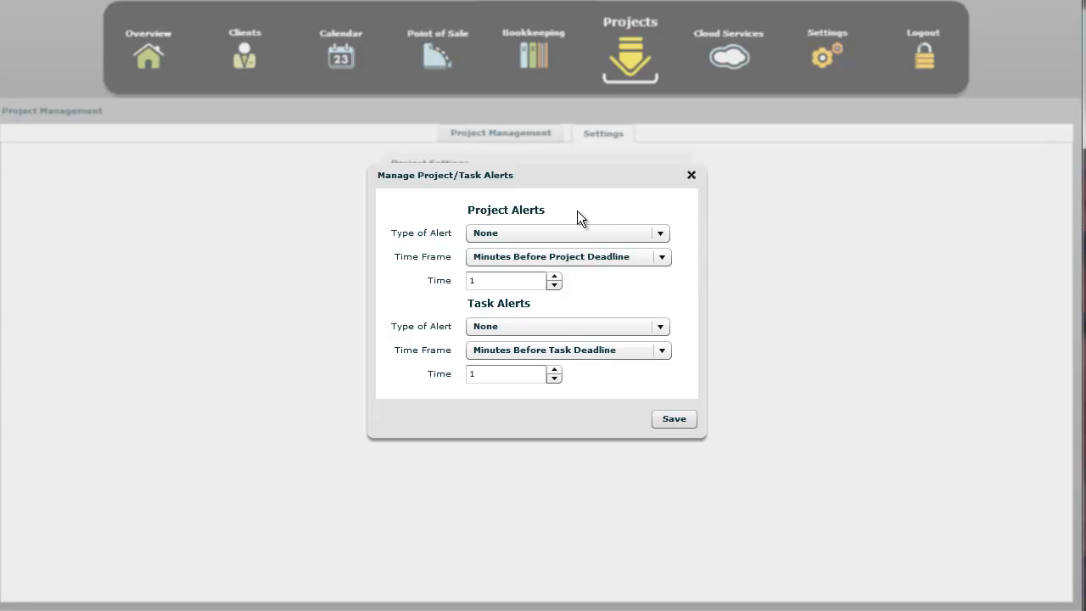
pyautogui.click(691, 176)
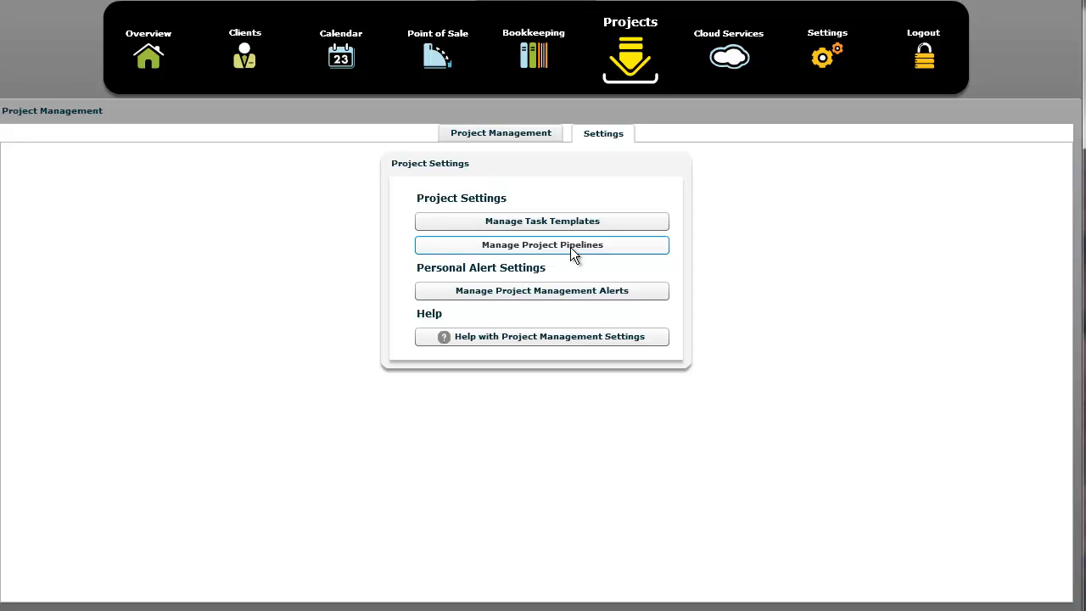
# Start a new Client Only task template in the group "Example Client Task Template".
pyautogui.click(630, 223)
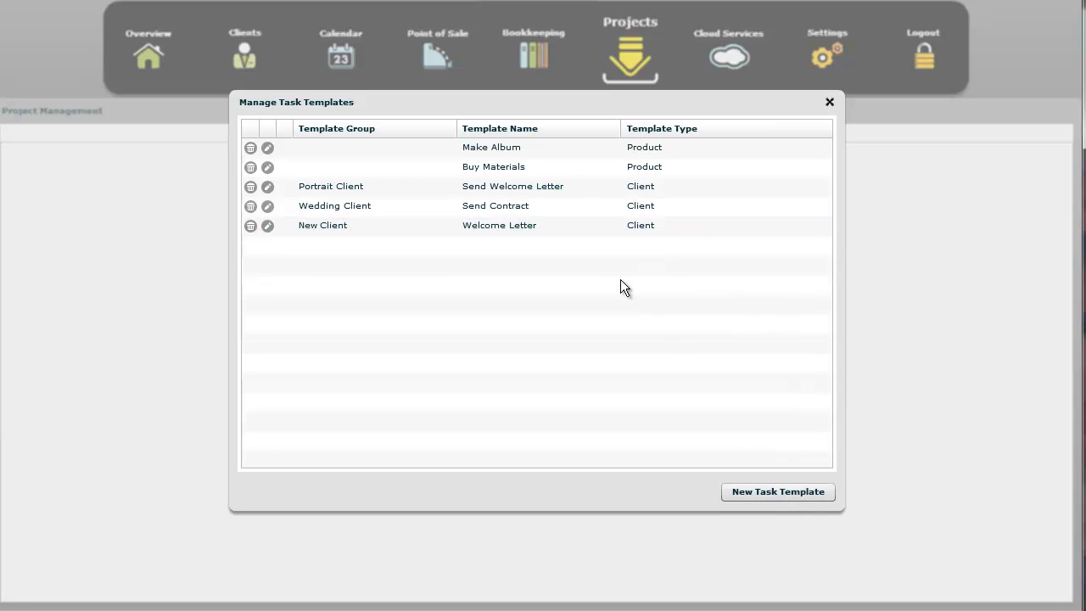
pyautogui.click(747, 490)
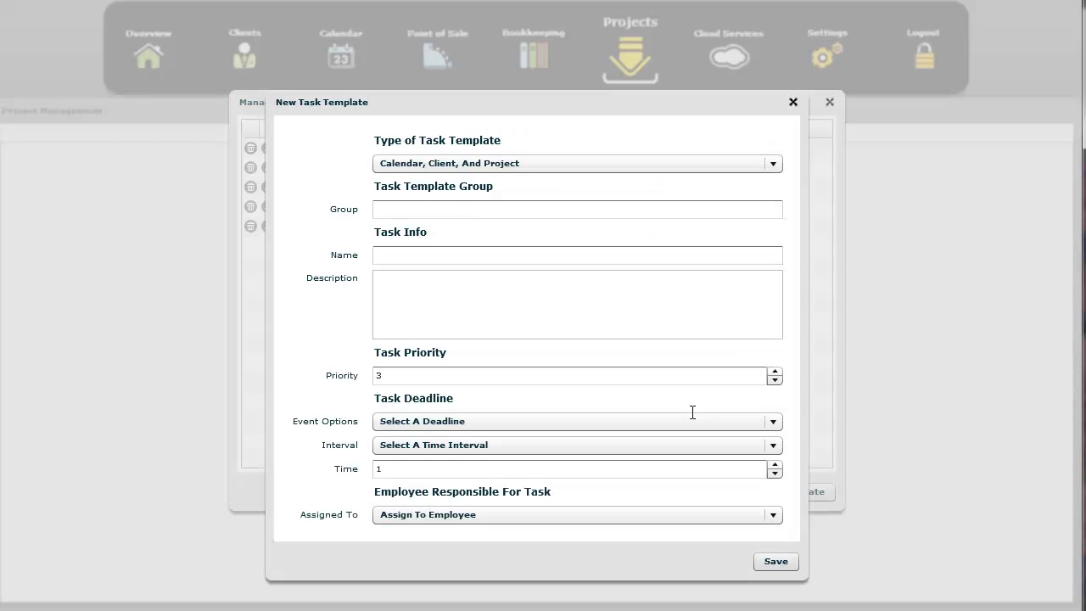
pyautogui.click(484, 166)
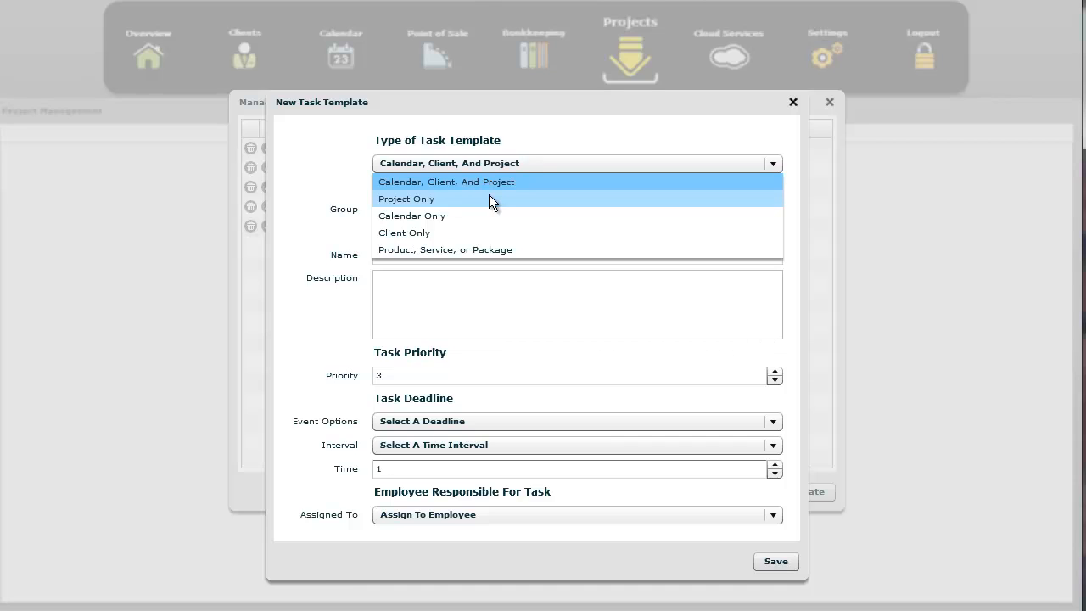
pyautogui.click(443, 233)
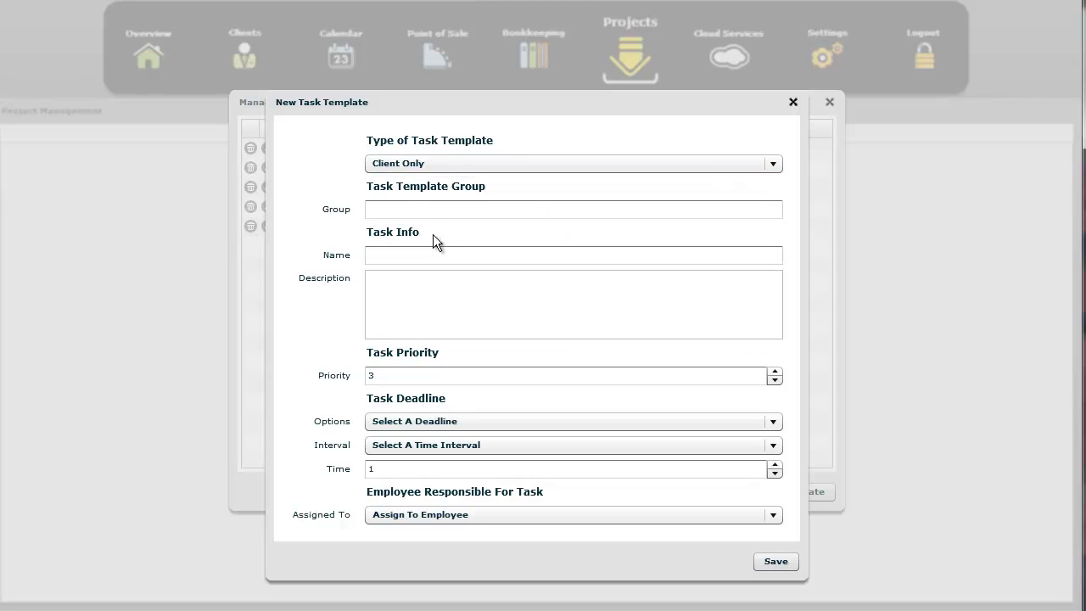
pyautogui.click(417, 212)
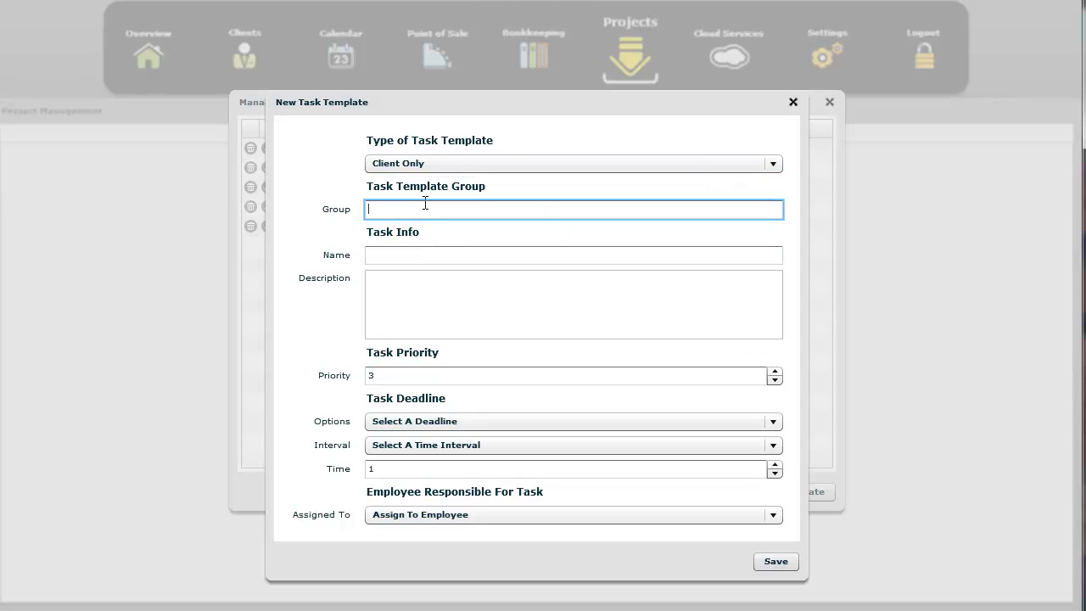
pyautogui.write('Example Client Task Template')
# Name the template's task "Send Them A Welcome Package".
pyautogui.click(441, 249)
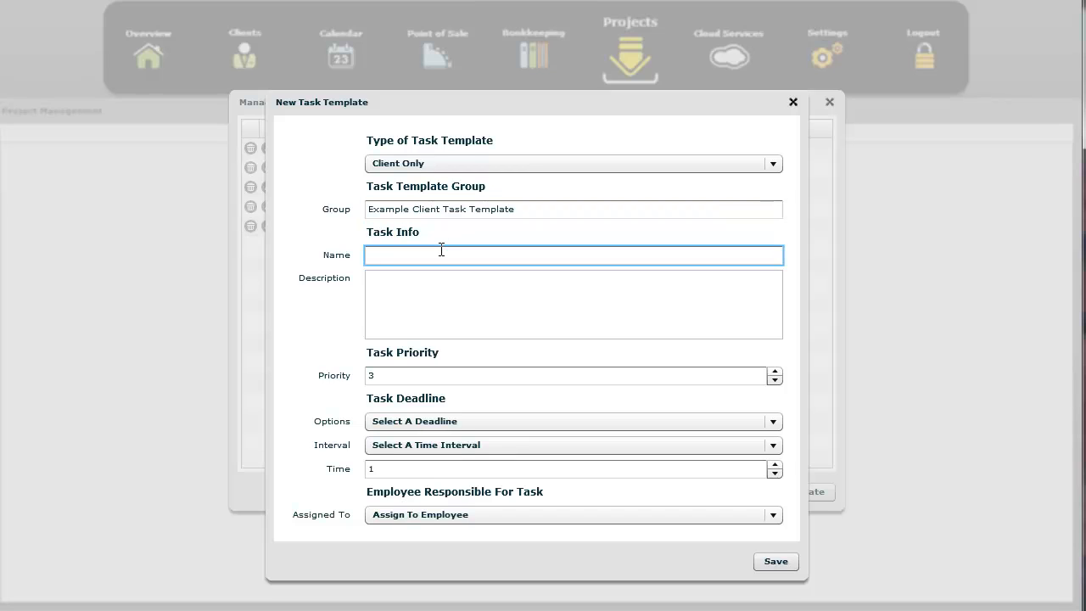
pyautogui.write('W')
pyautogui.press('BackSpace')
pyautogui.write('Sned')
pyautogui.press('BackSpace')
pyautogui.press('BackSpace')
pyautogui.press('BackSpace')
pyautogui.write('end Them A Welcome Package')
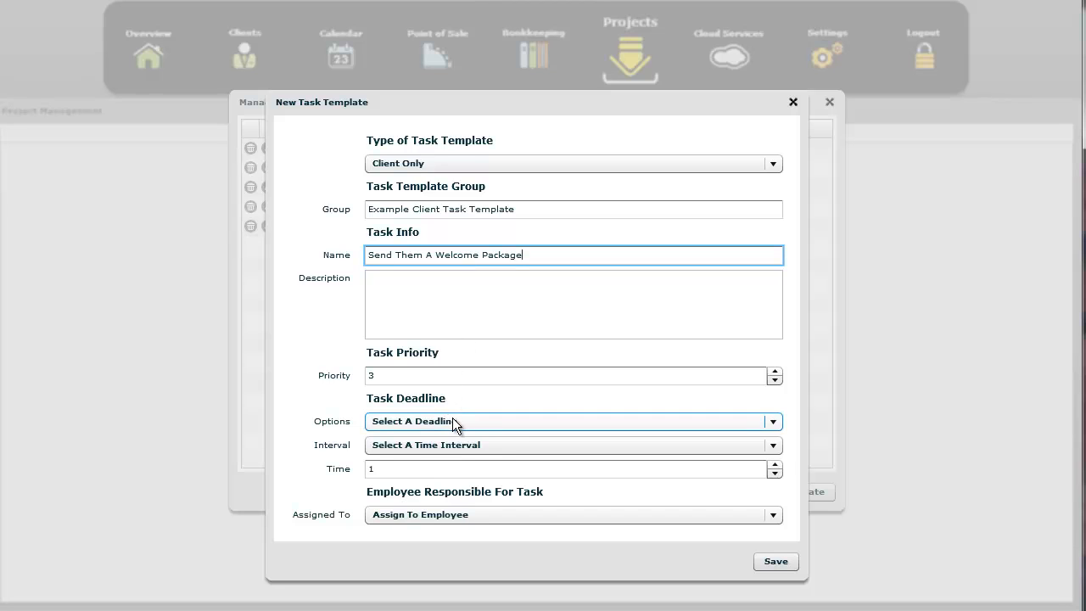
# Base the template's task deadline on After Task Is Created with a Day(s) interval.
pyautogui.click(478, 422)
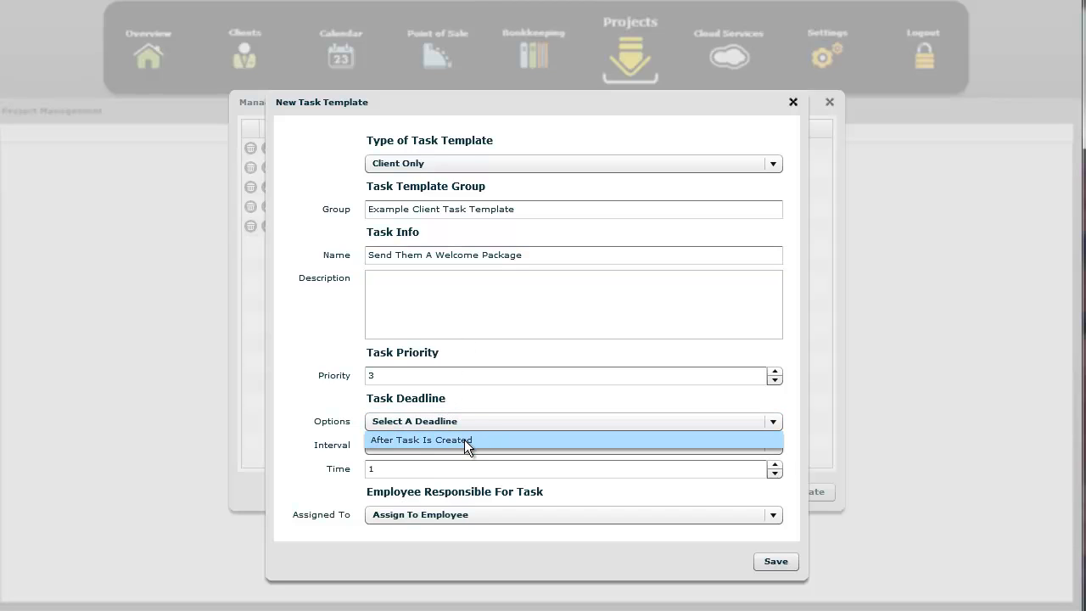
pyautogui.click(463, 439)
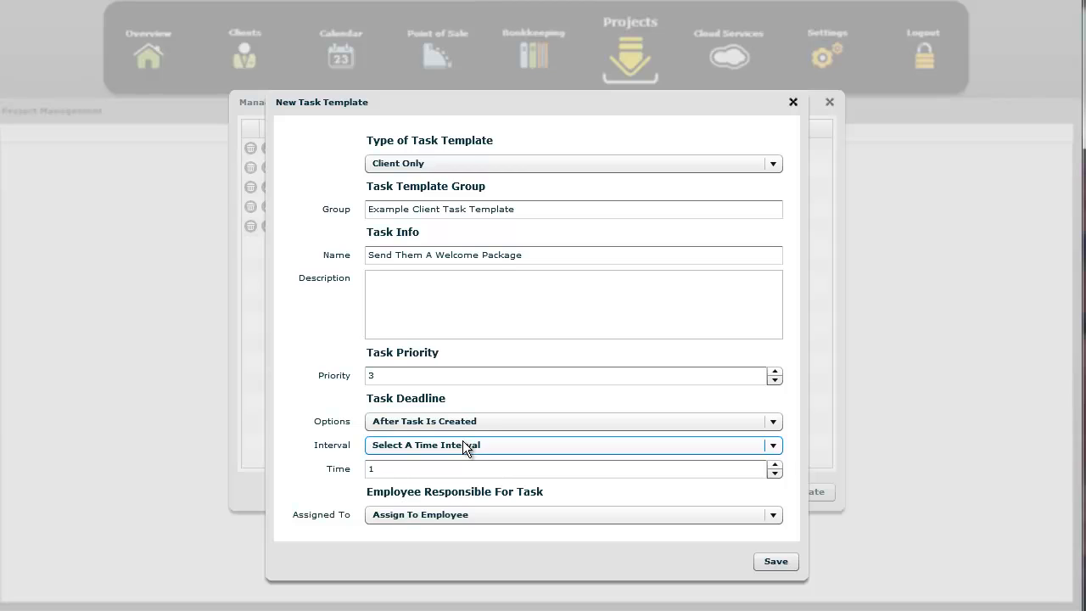
pyautogui.click(464, 442)
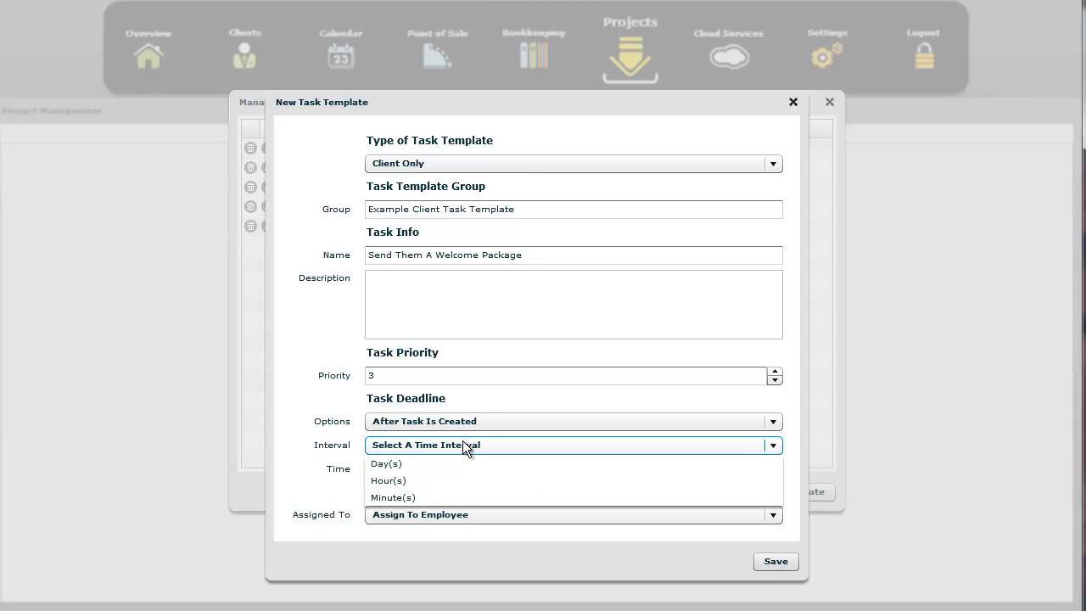
pyautogui.click(451, 463)
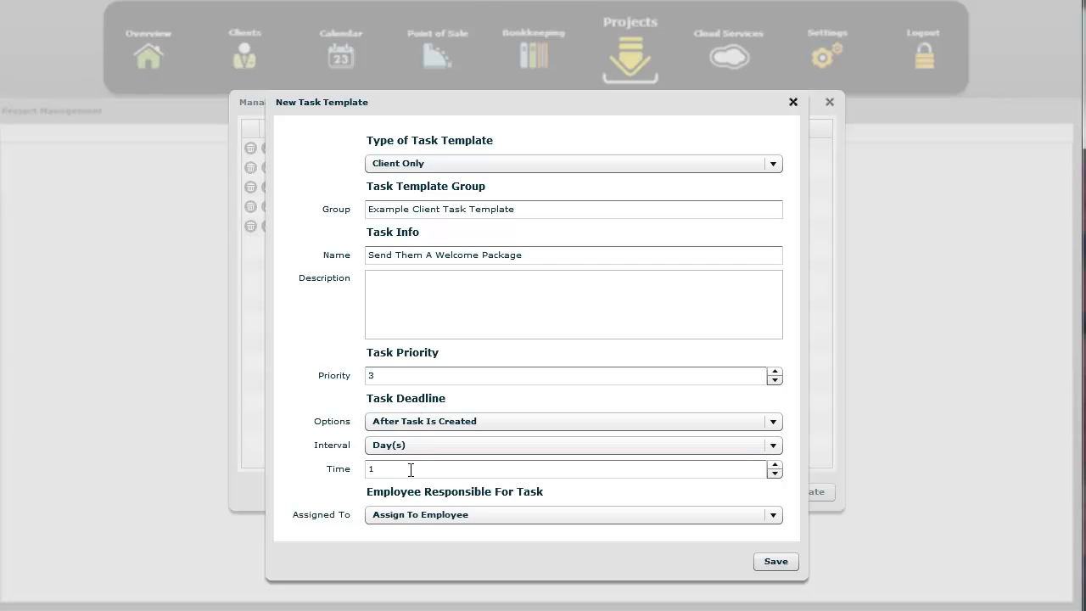
# Assign the template's task to the first listed employee, save the template and close the task template manager.
pyautogui.click(448, 512)
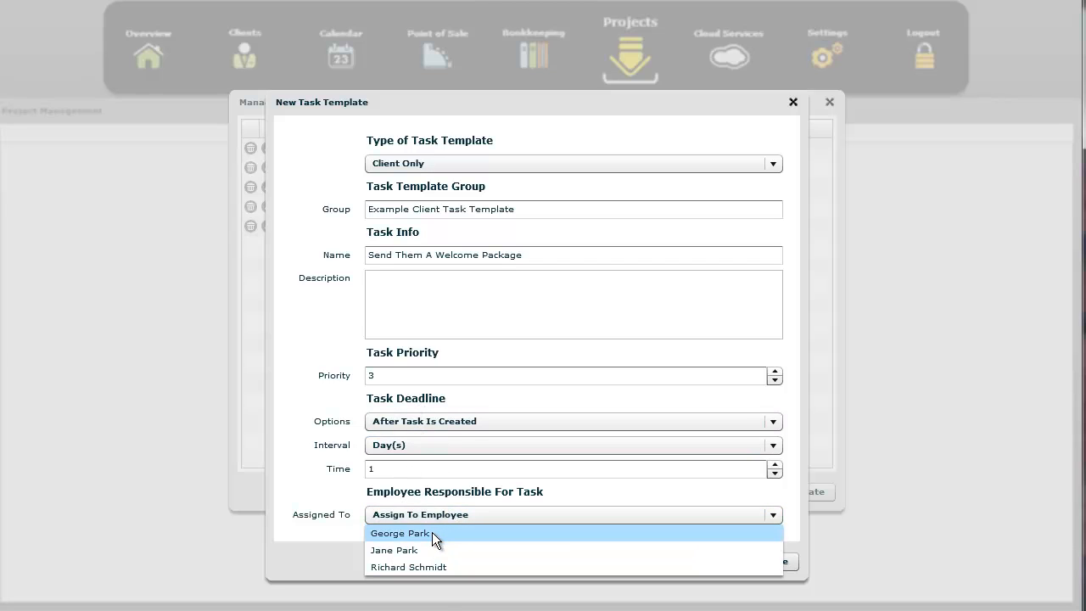
pyautogui.click(429, 533)
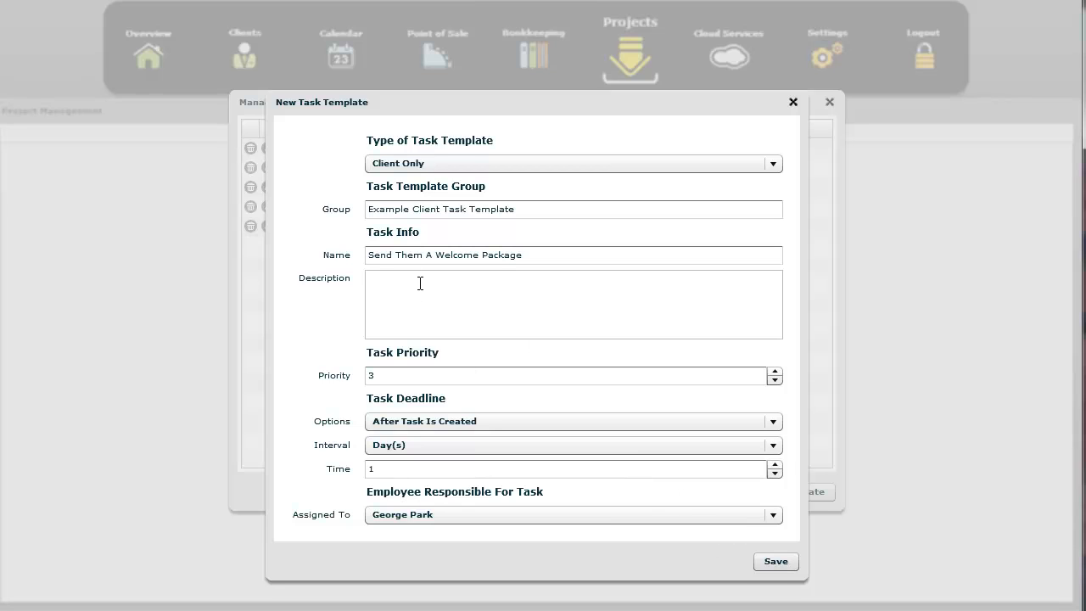
pyautogui.click(770, 562)
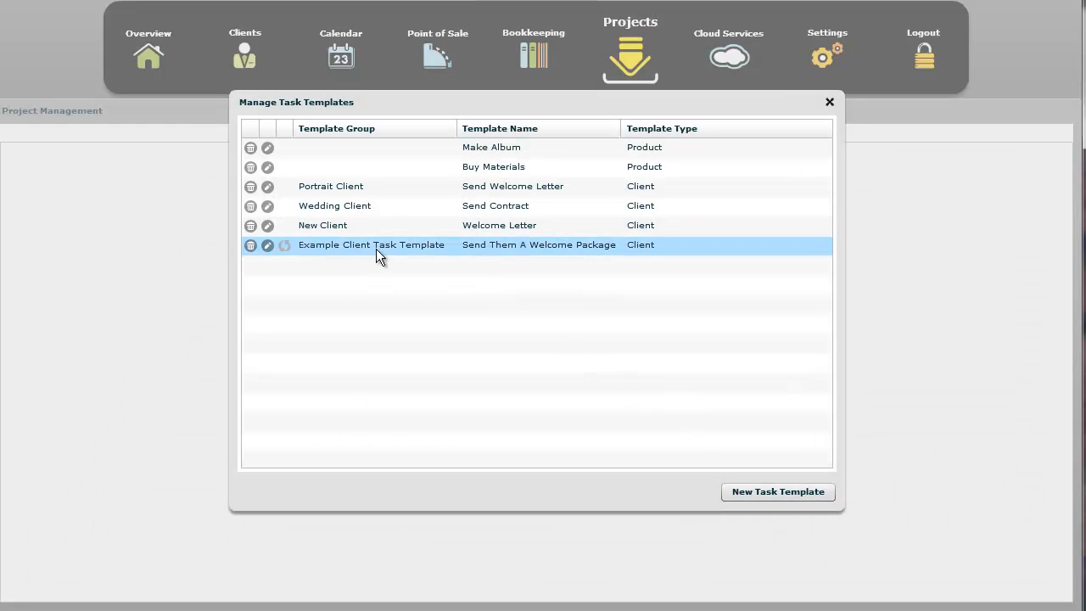
pyautogui.click(829, 103)
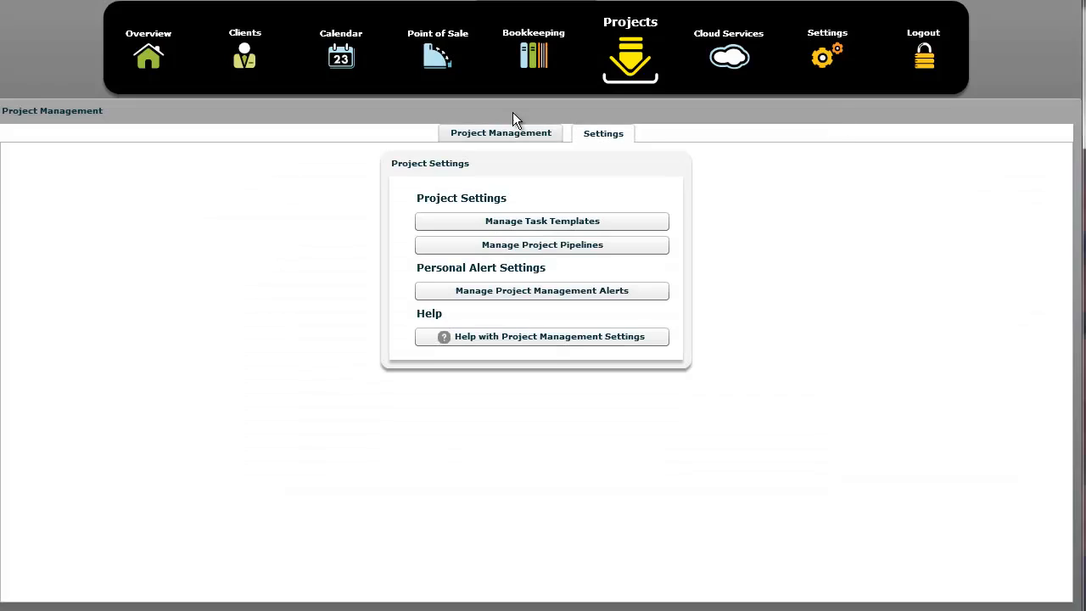
# Create a project for the second client in the client list, adding tasks from the Example Client Task Template group.
pyautogui.click(270, 75)
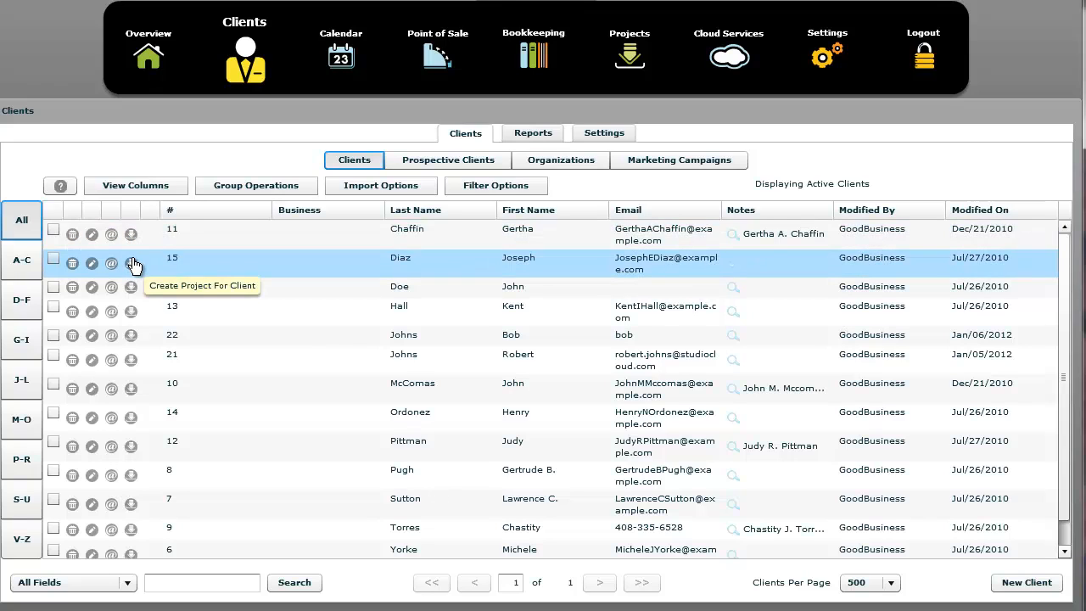
pyautogui.click(132, 265)
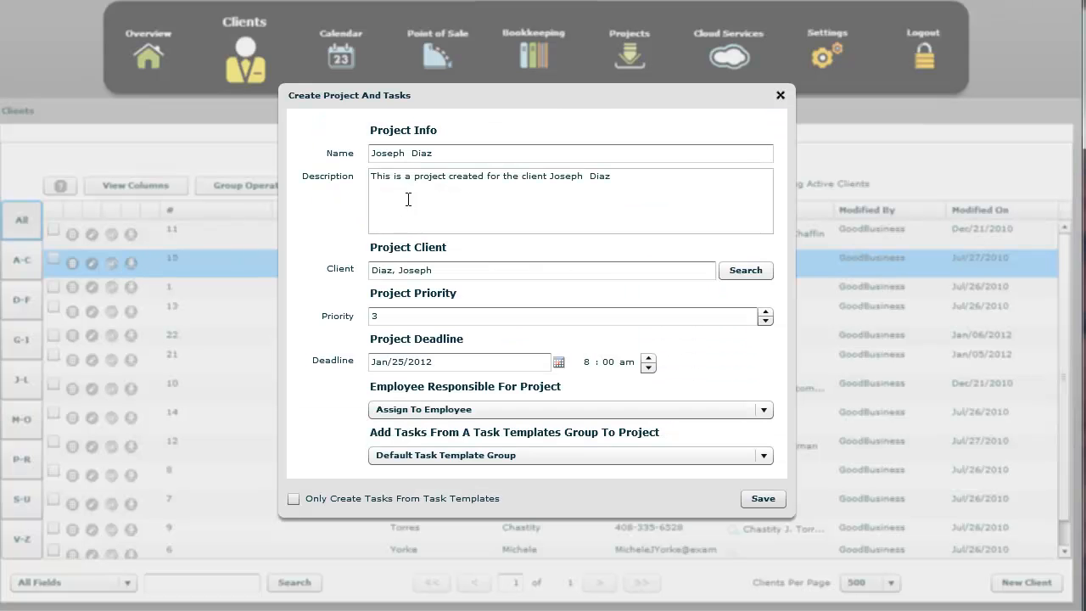
pyautogui.click(517, 455)
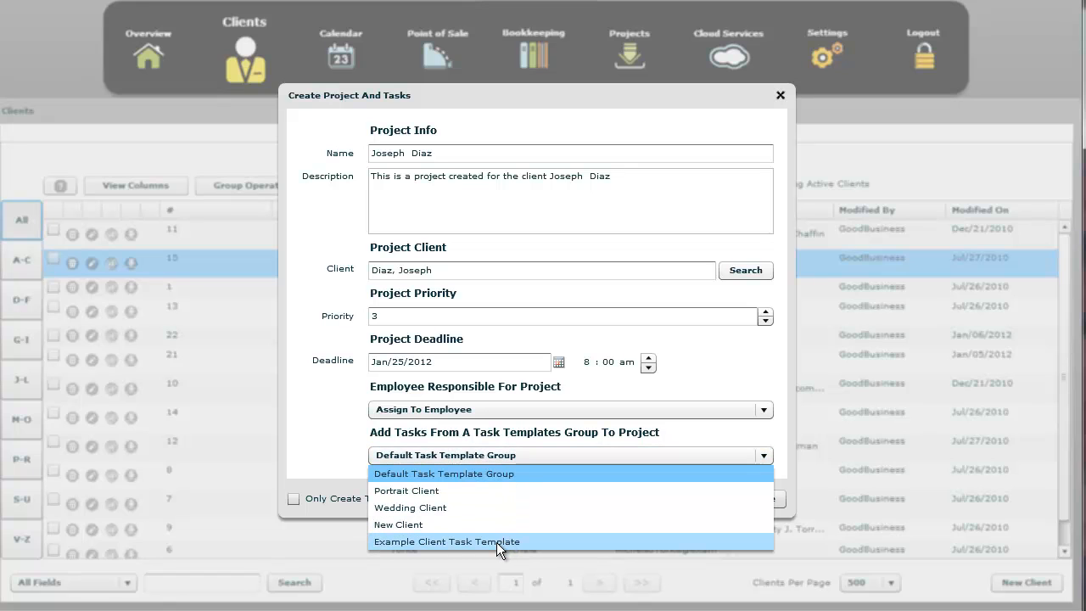
pyautogui.click(496, 542)
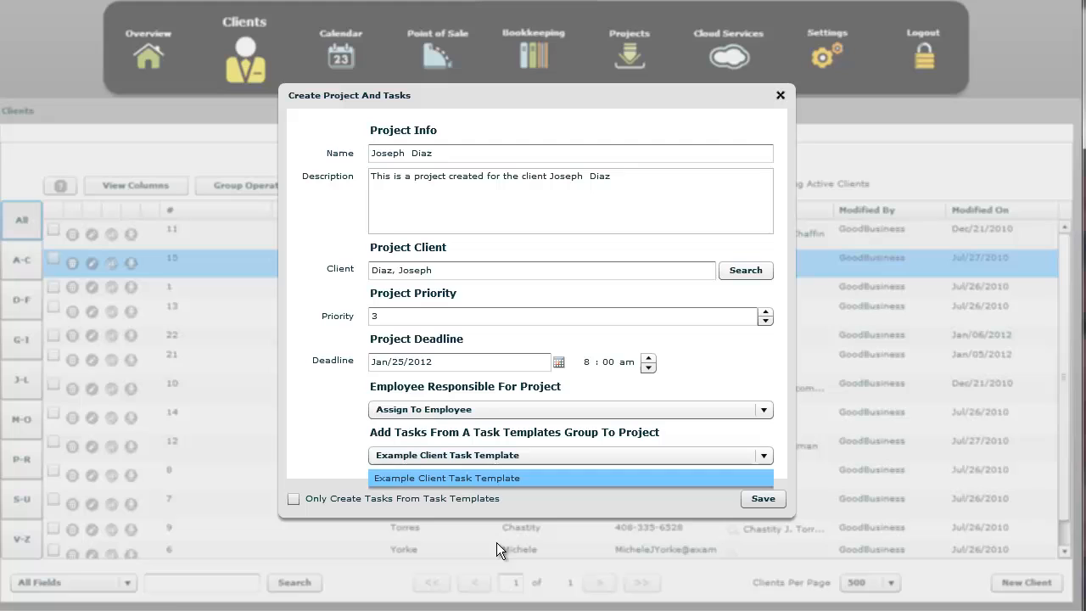
pyautogui.click(769, 500)
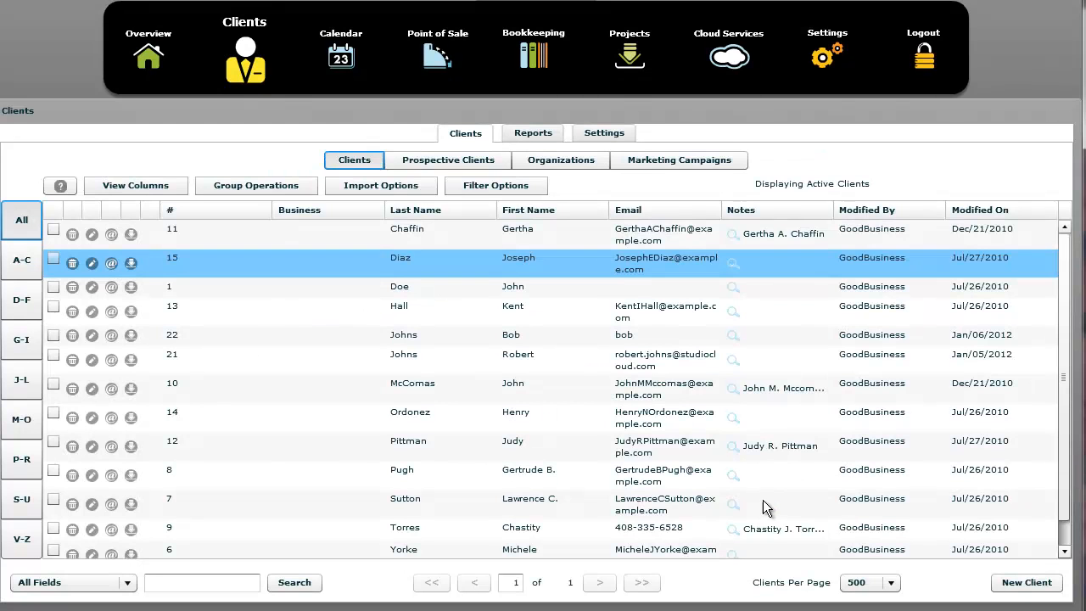
# Open the second project in the client projects list, examine its tasks with a widened Task column, and close it without saving.
pyautogui.click(625, 85)
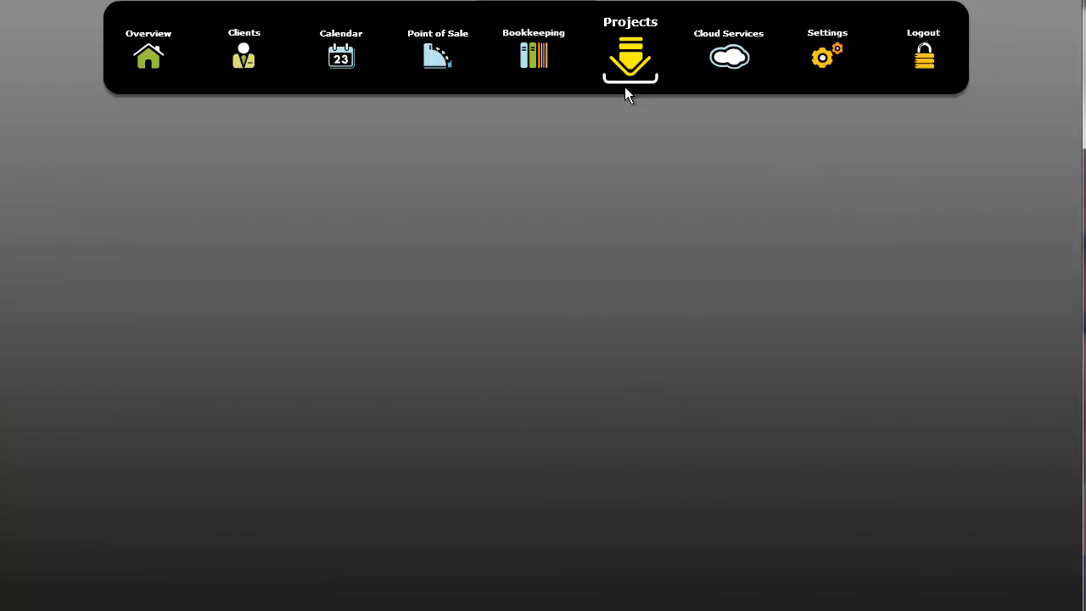
pyautogui.click(543, 134)
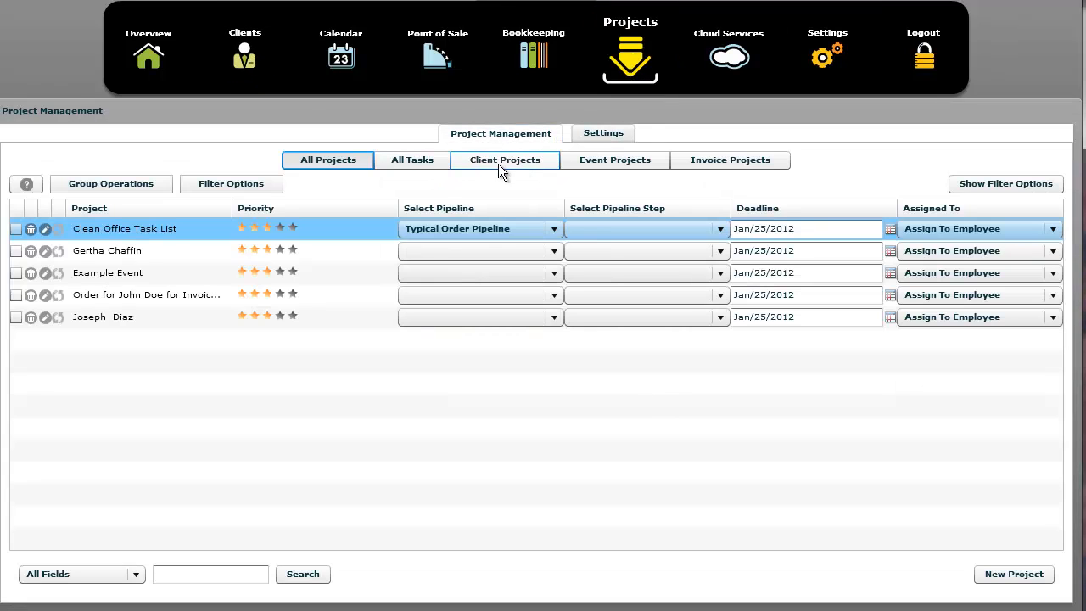
pyautogui.click(504, 162)
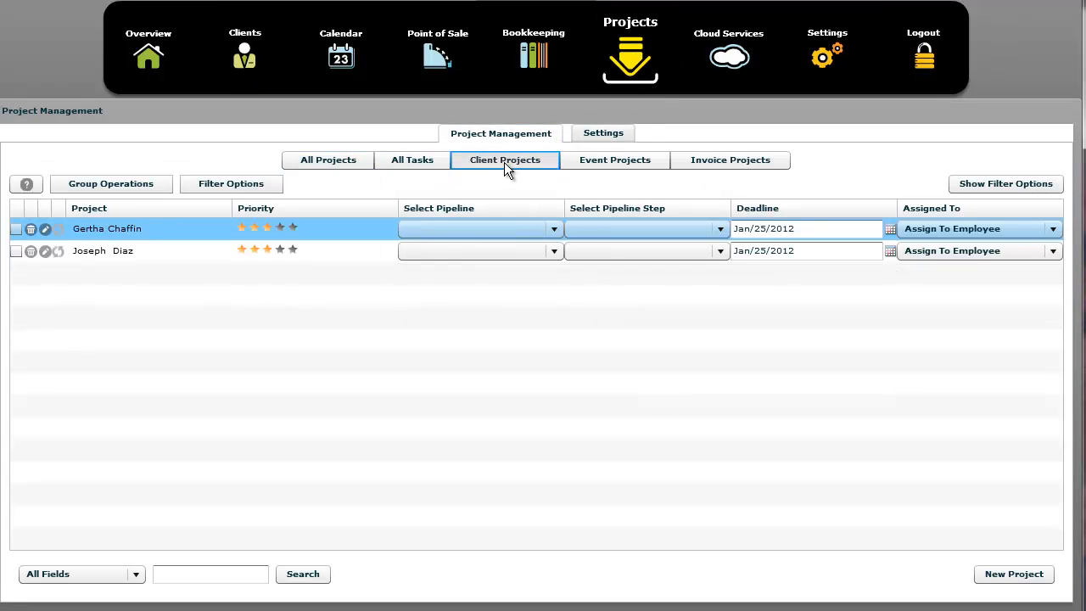
pyautogui.click(48, 258)
pyautogui.click(46, 253)
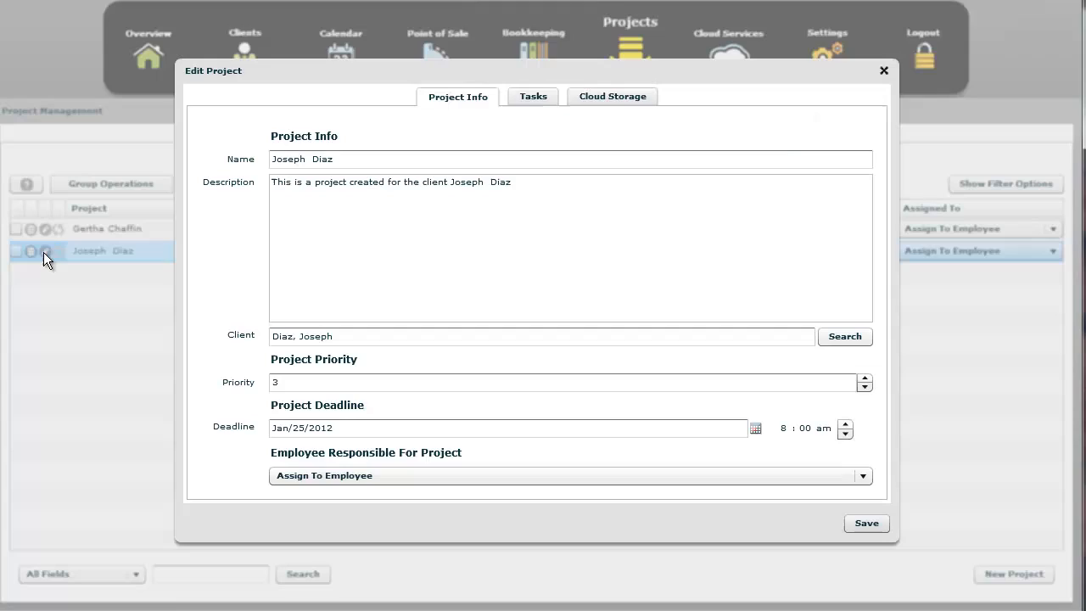
pyautogui.click(525, 101)
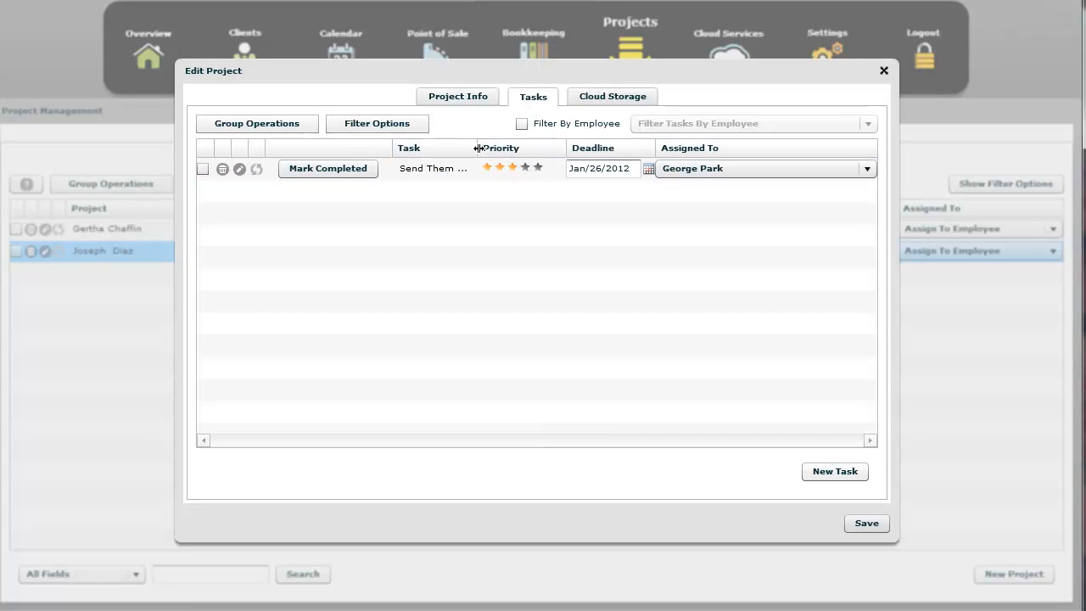
pyautogui.moveTo(478, 148); pyautogui.dragTo(509, 150)
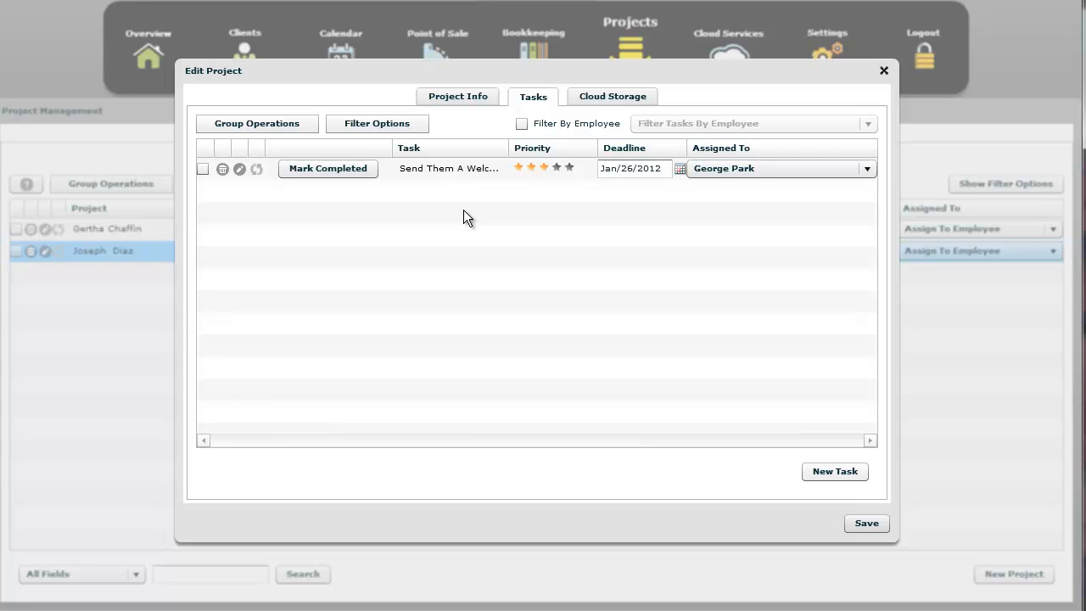
pyautogui.click(884, 70)
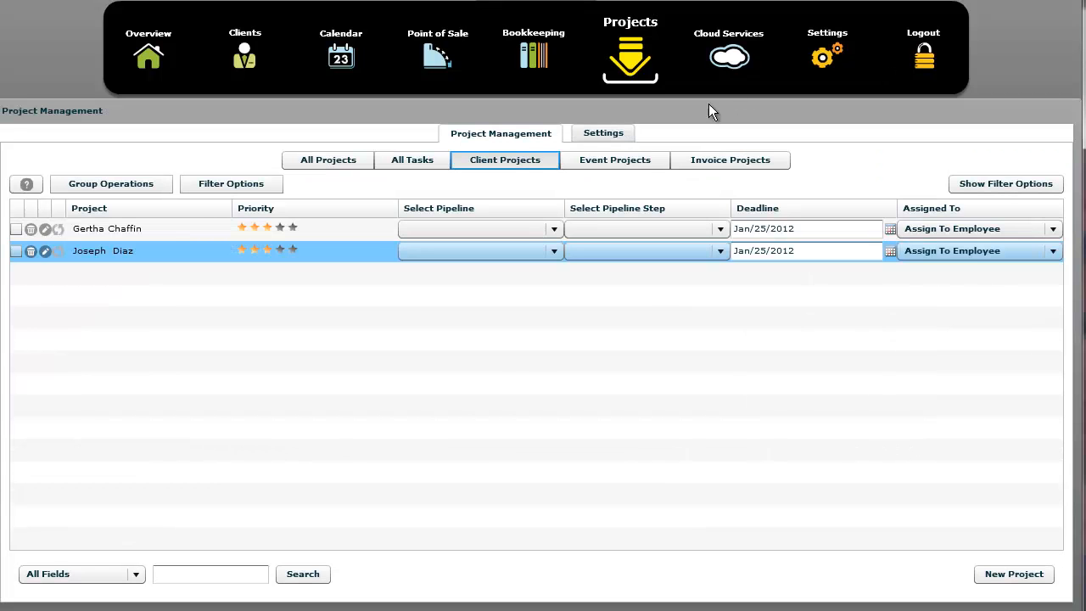
# Filter the list of all tasks to those assigned to the first listed employee.
pyautogui.click(353, 162)
pyautogui.click(407, 170)
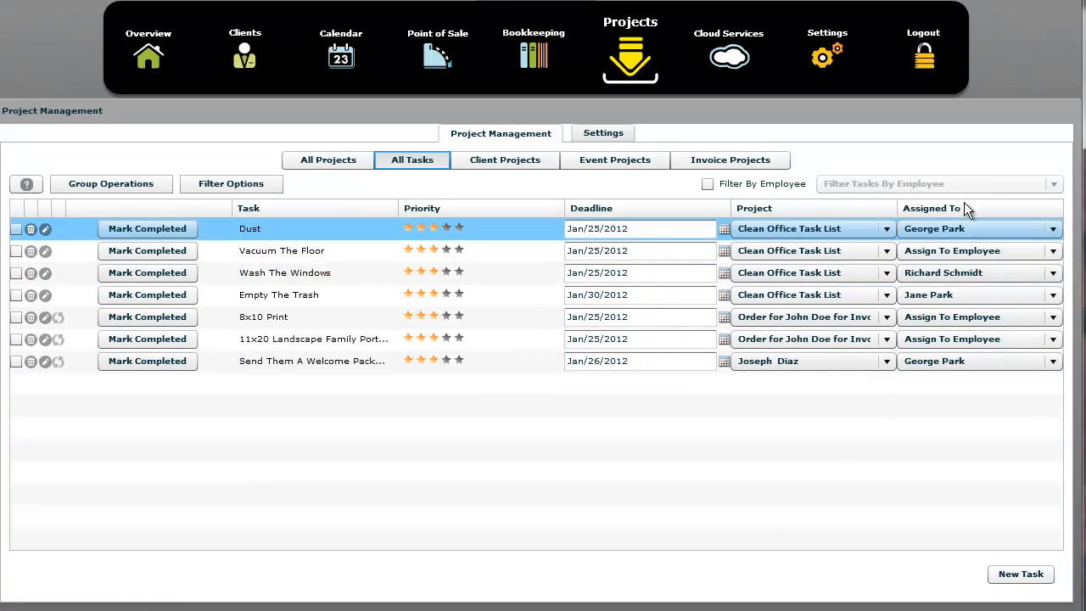
pyautogui.click(745, 187)
pyautogui.click(878, 186)
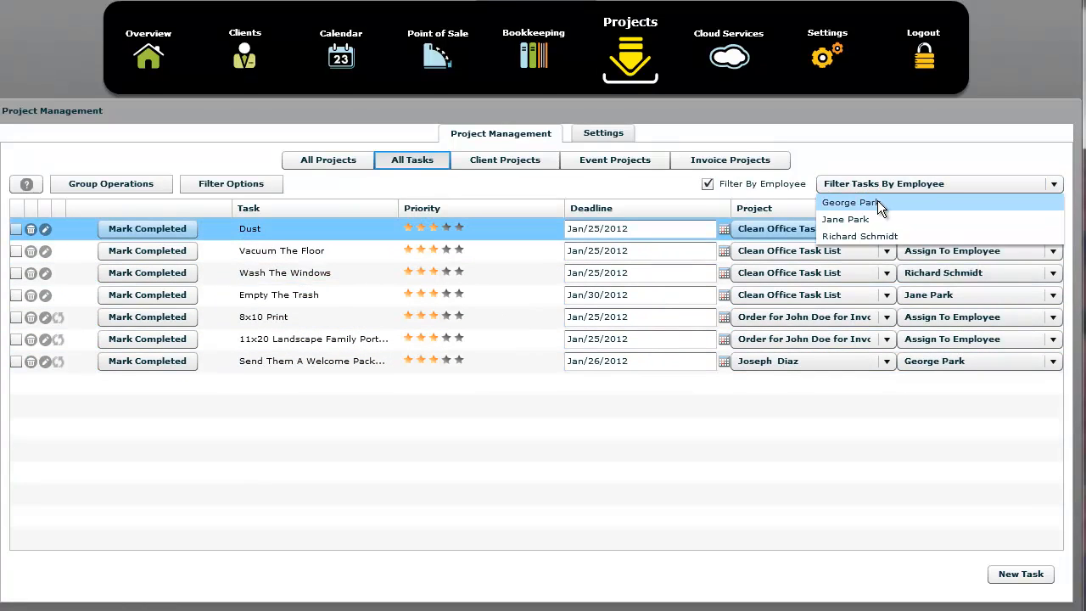
pyautogui.click(877, 202)
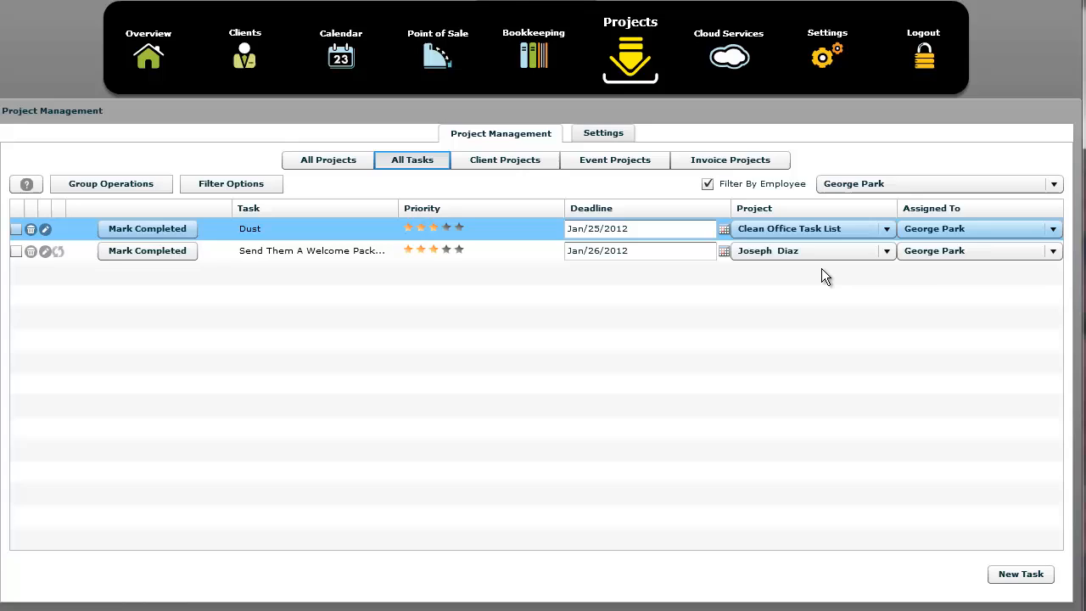
# Check the welcome package task in the filtered task list and return to the list of all projects.
pyautogui.click(279, 238)
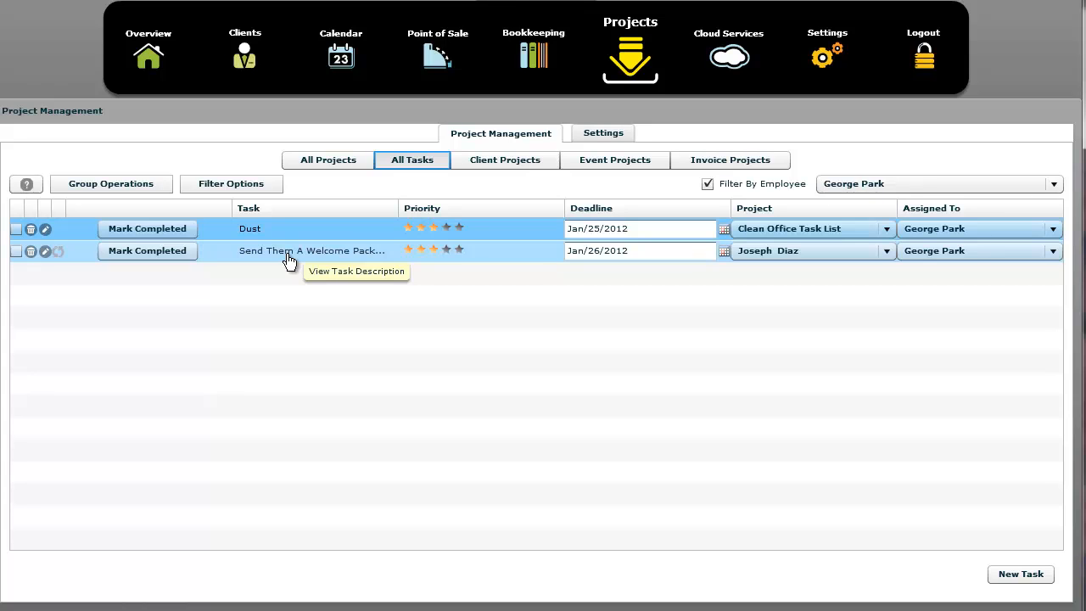
pyautogui.click(349, 159)
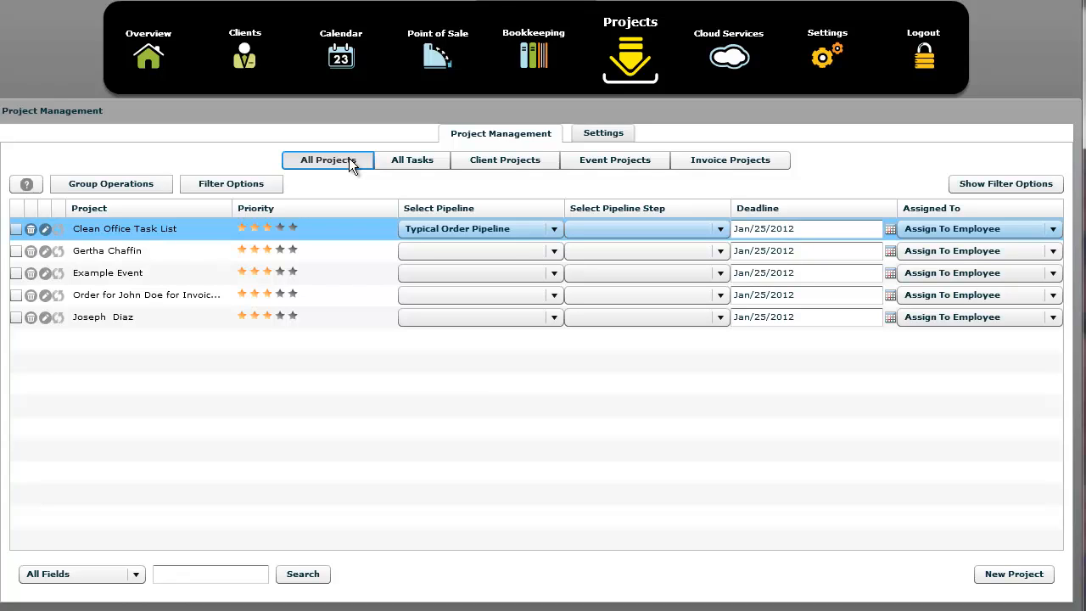
# Start a project for the first listed client with Example Client Task Template, try the template-tasks-only option on and off, and close without saving.
pyautogui.click(259, 84)
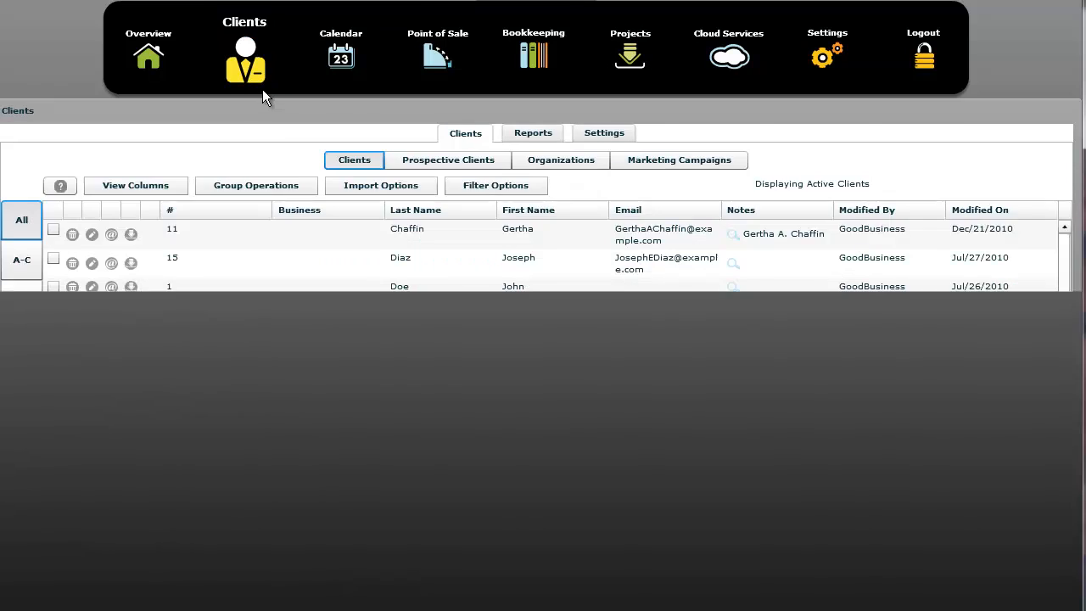
pyautogui.click(131, 237)
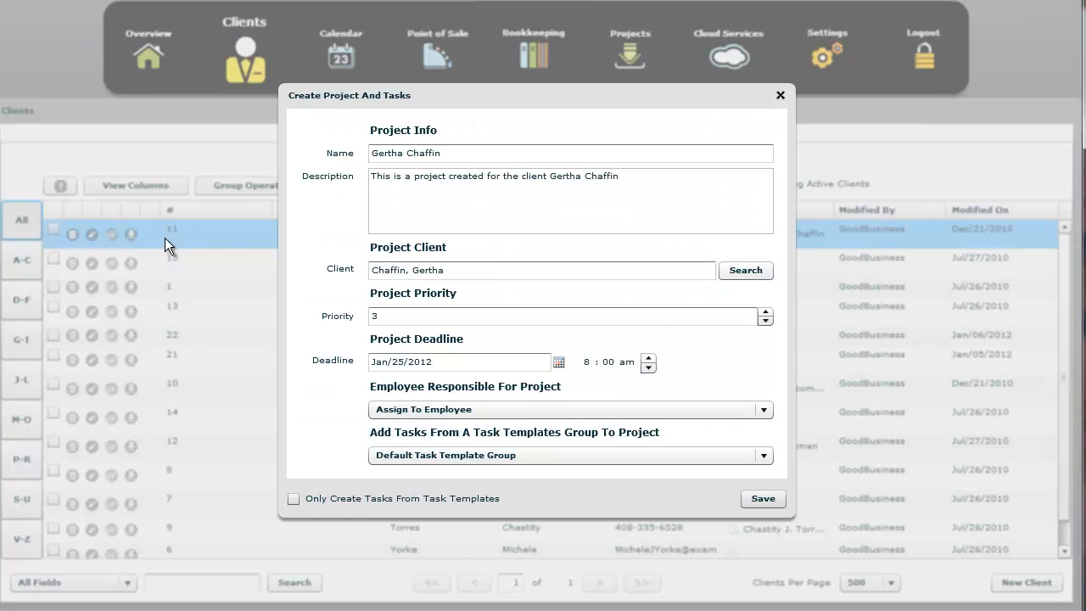
pyautogui.click(411, 458)
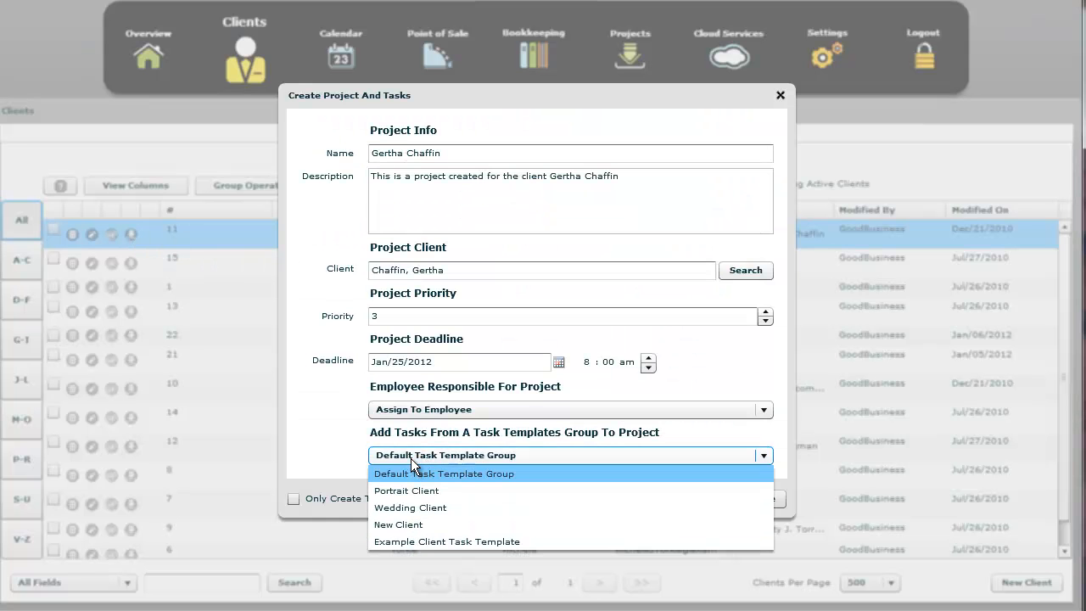
pyautogui.click(419, 541)
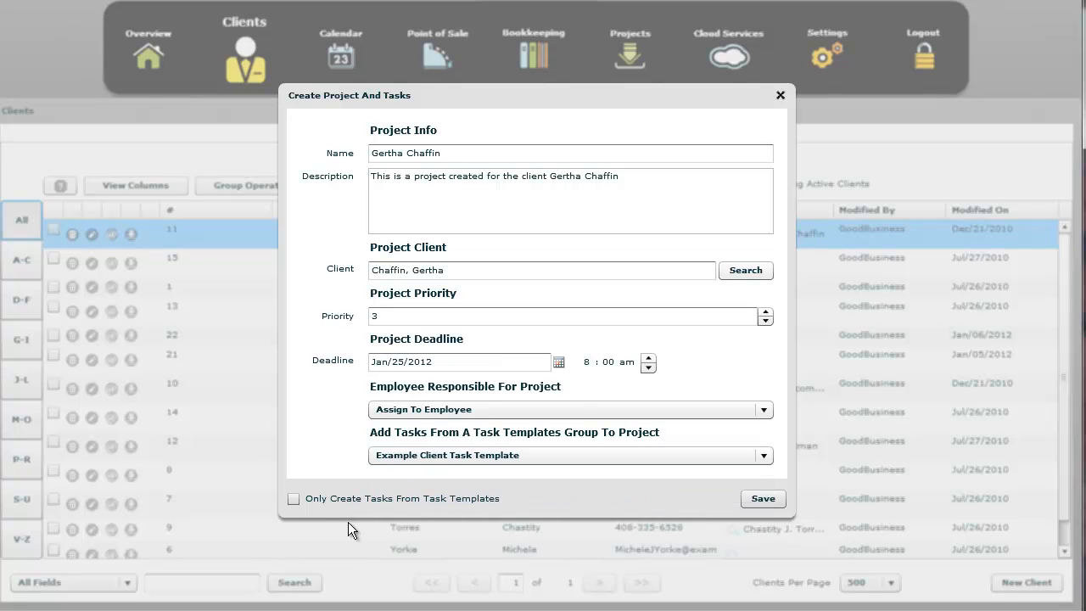
pyautogui.click(293, 499)
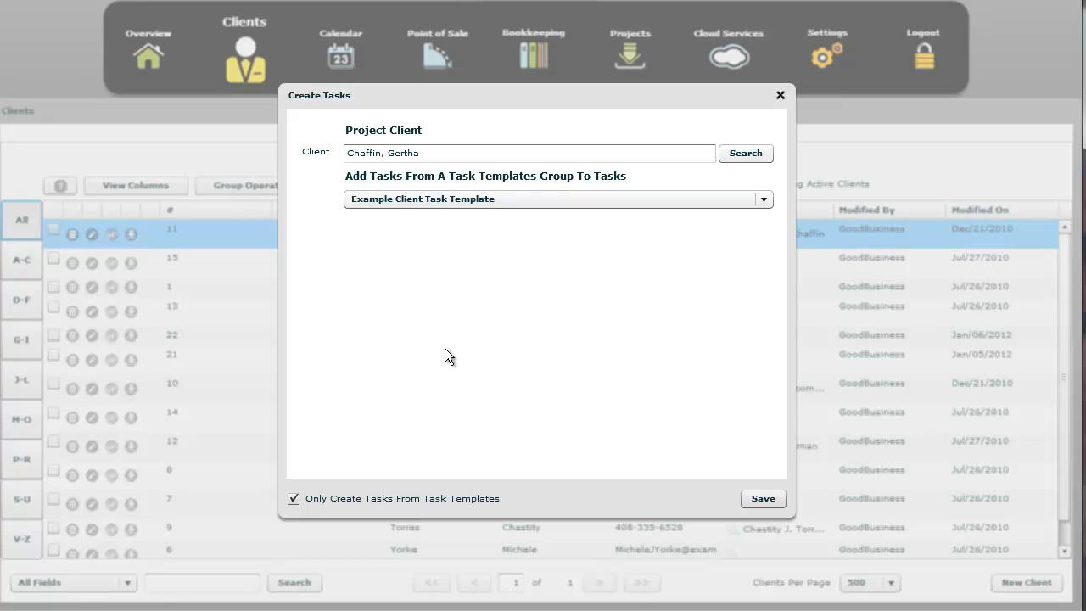
pyautogui.click(294, 499)
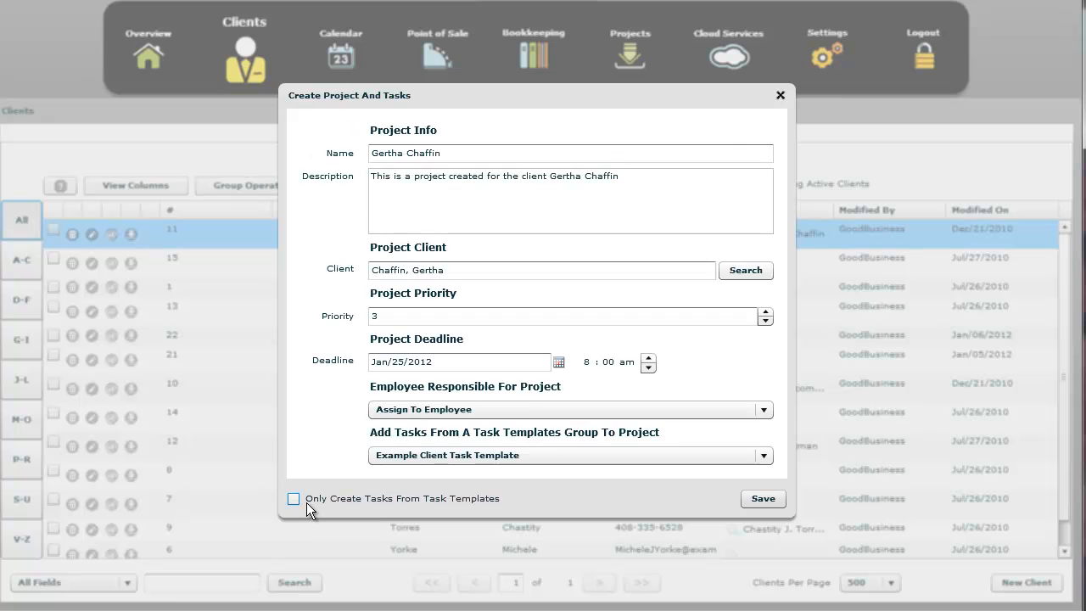
pyautogui.click(779, 97)
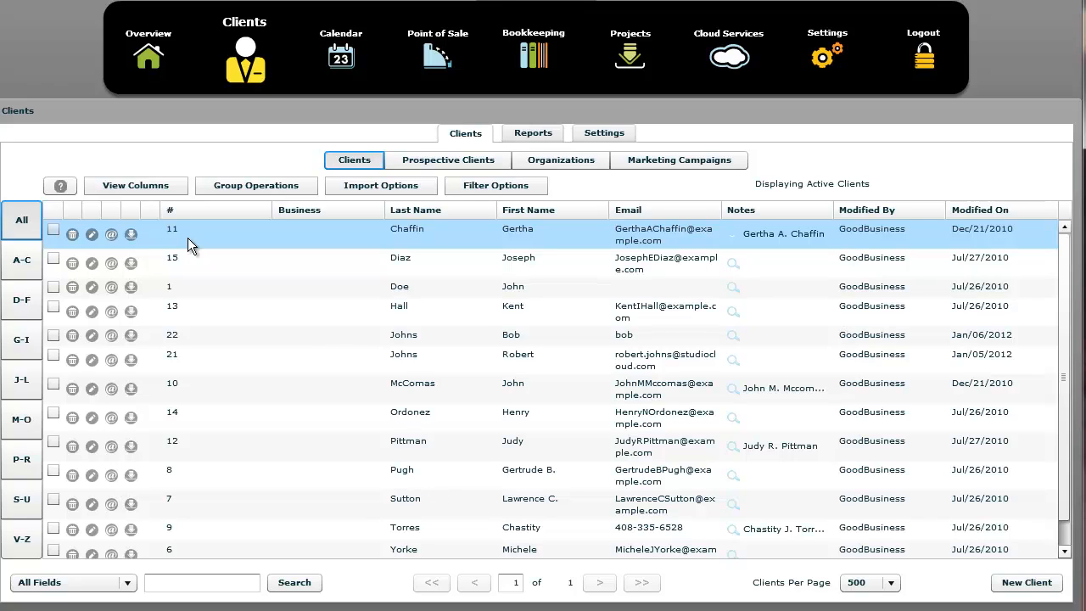
# Start a project from Example Event in the calendar agenda, check the available task template groups, and close without saving.
pyautogui.click(341, 55)
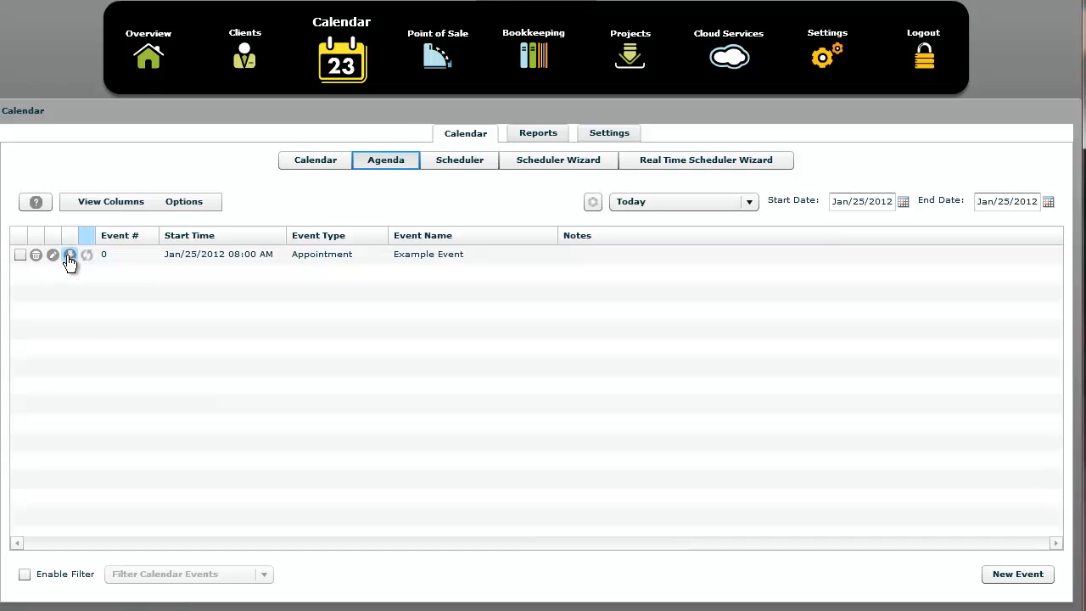
pyautogui.click(71, 256)
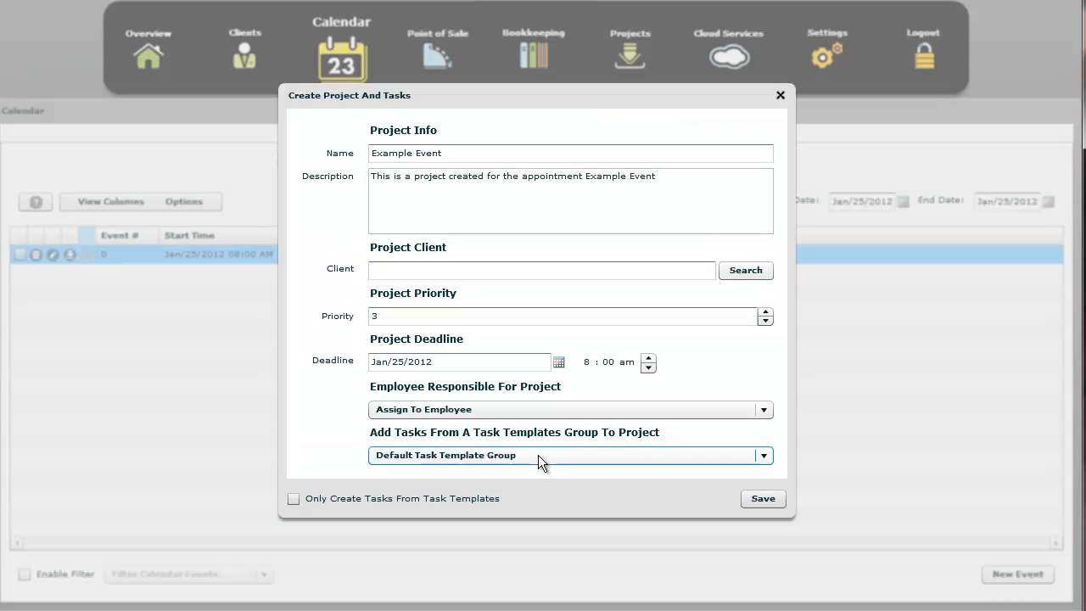
pyautogui.click(538, 455)
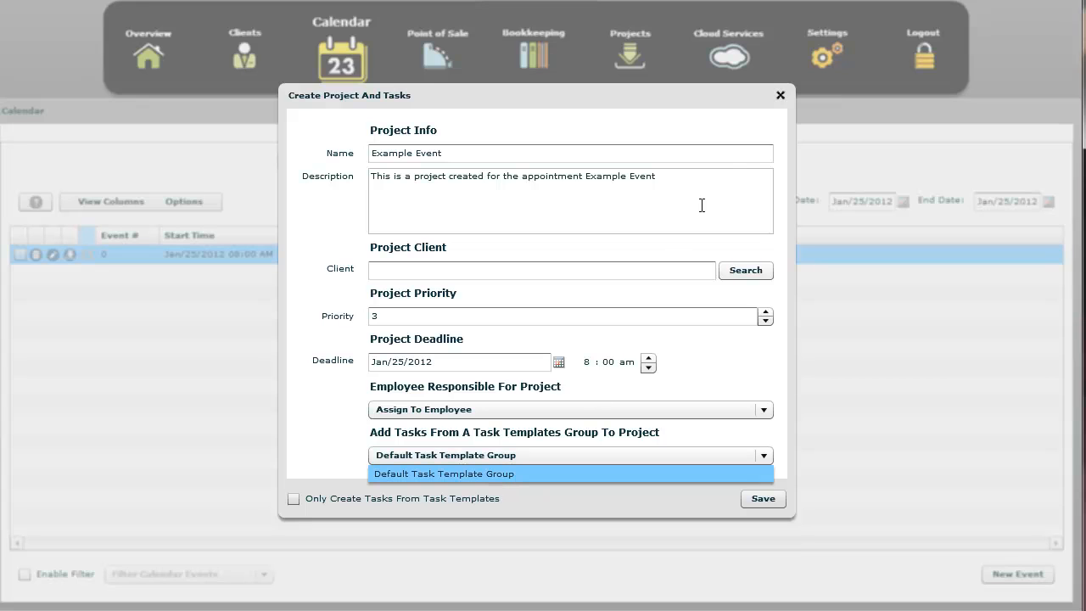
pyautogui.click(780, 96)
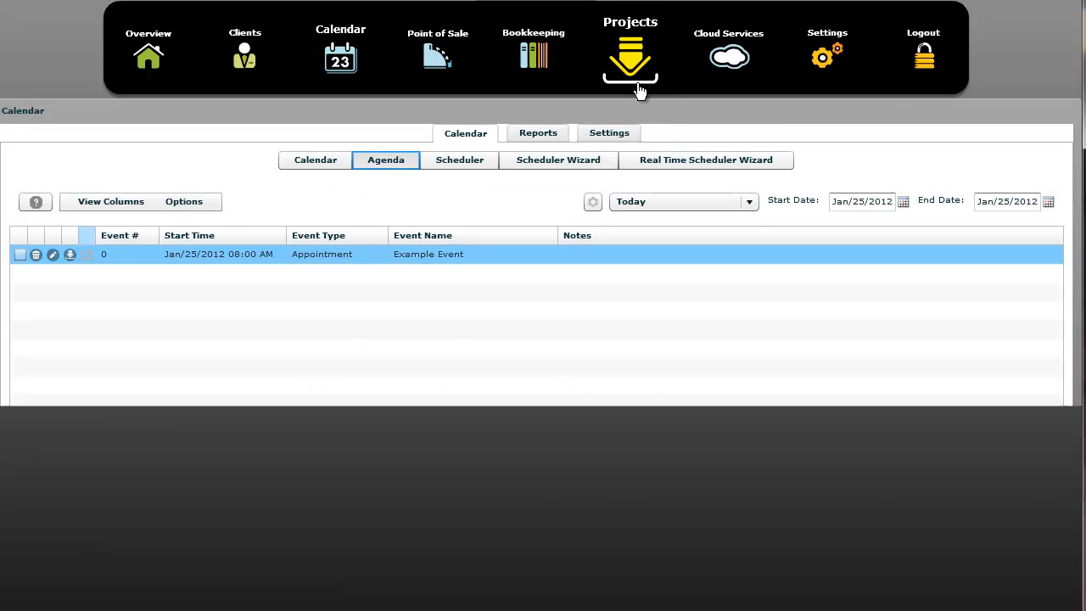
# Edit the Example Client Task Template task template and set its type to Calendar, Client, And Project.
pyautogui.click(640, 92)
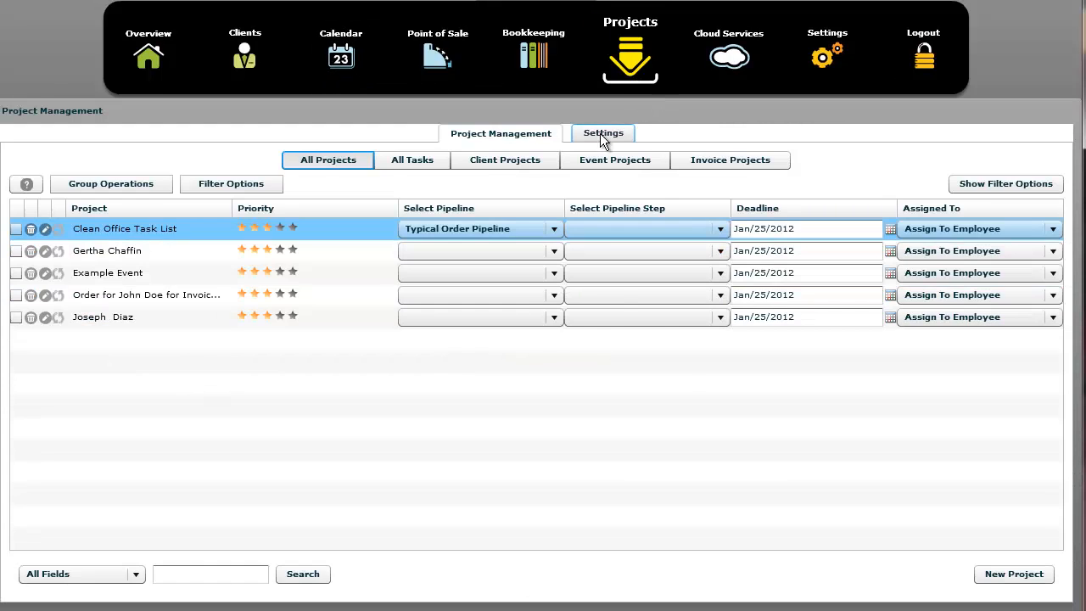
pyautogui.click(600, 133)
pyautogui.click(572, 220)
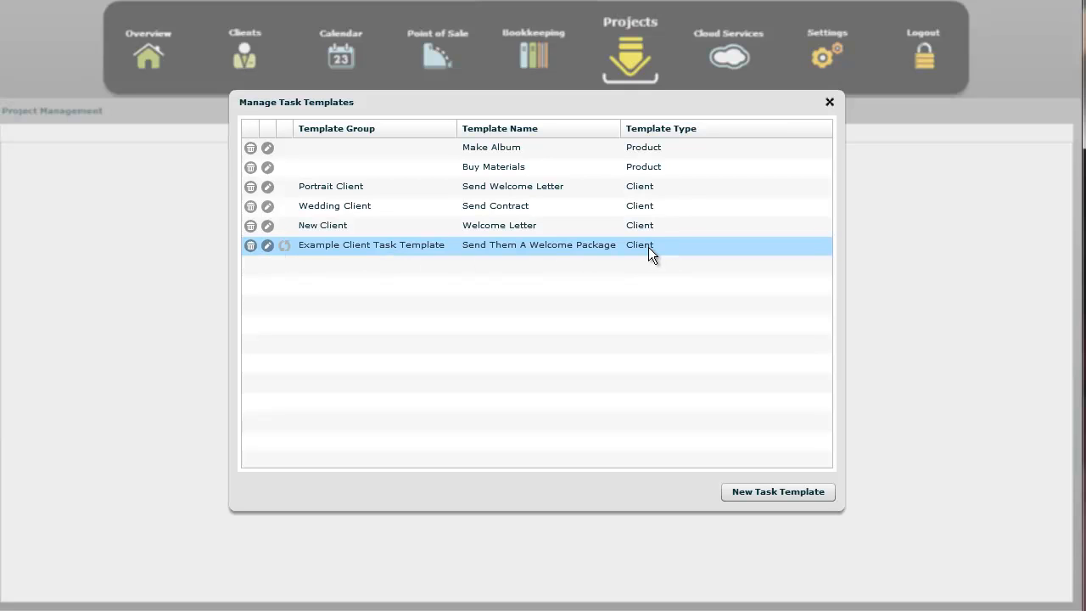
pyautogui.click(267, 246)
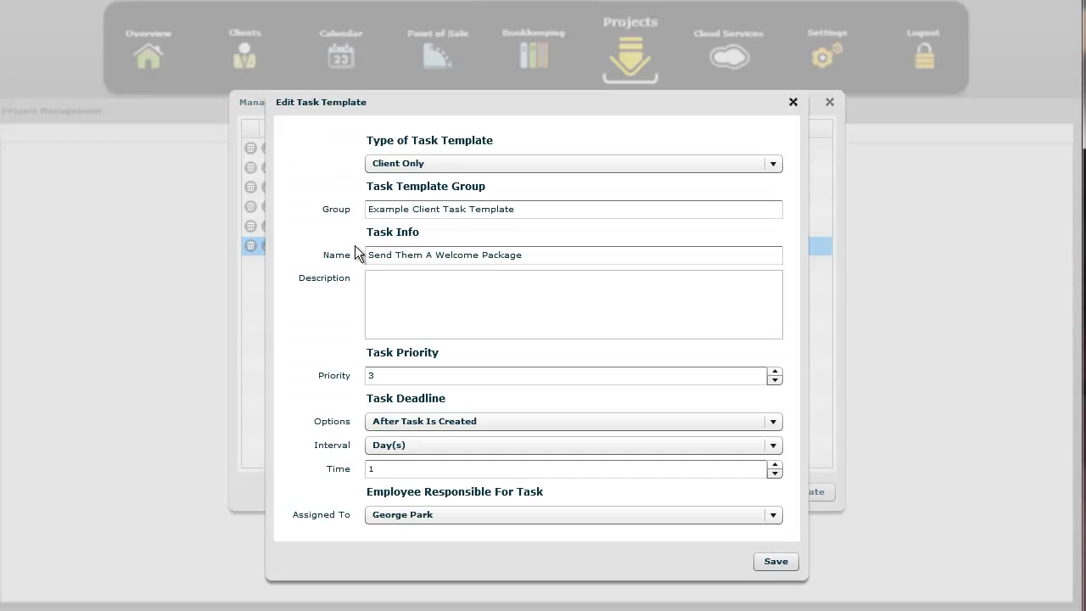
pyautogui.click(413, 164)
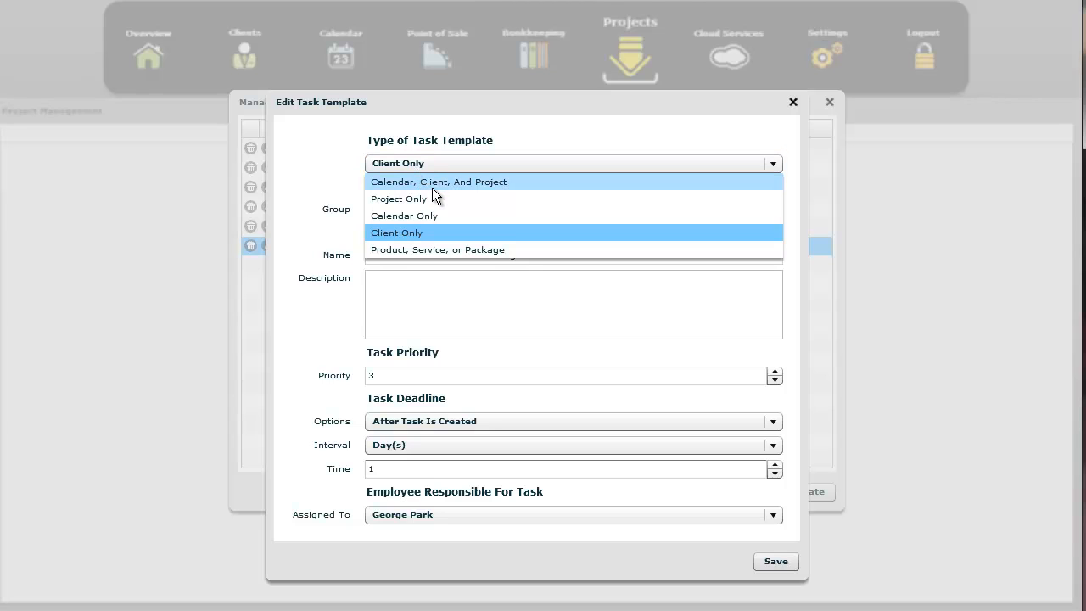
pyautogui.click(432, 188)
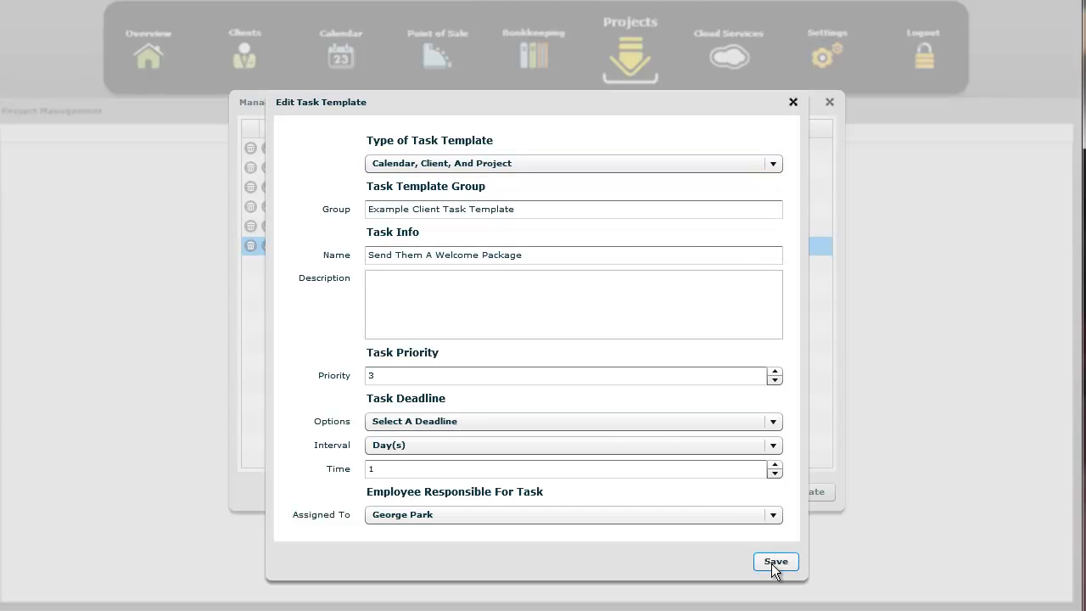
# Rename the template group as Example Task Template, save the template and close the task template manager.
pyautogui.doubleClick(429, 209)
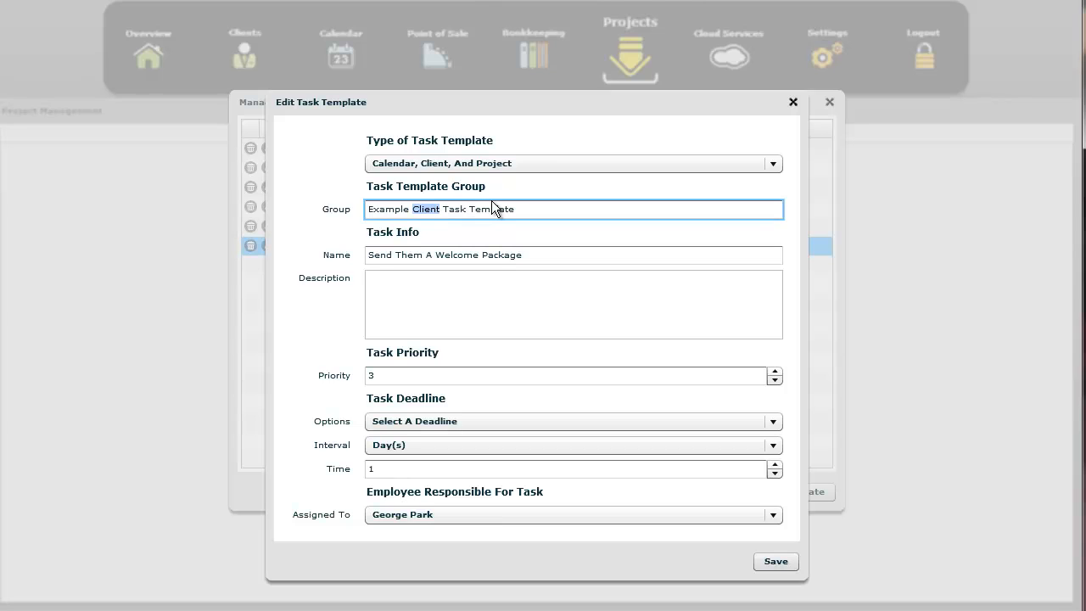
pyautogui.press('Delete')
pyautogui.press('Delete')
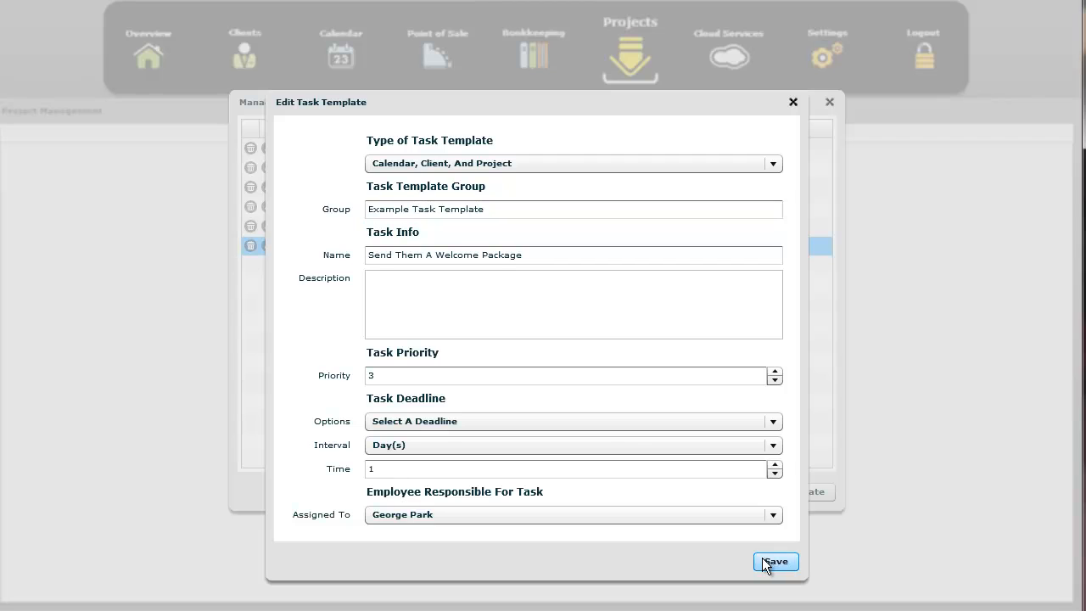
pyautogui.moveTo(522, 254); pyautogui.dragTo(378, 254)
pyautogui.click(377, 254)
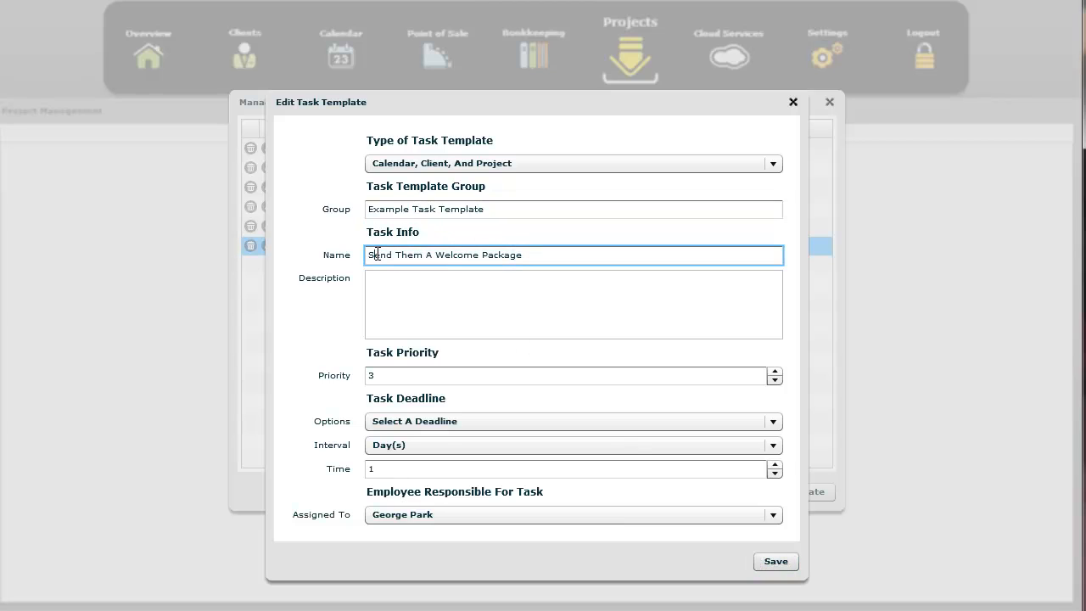
pyautogui.click(773, 561)
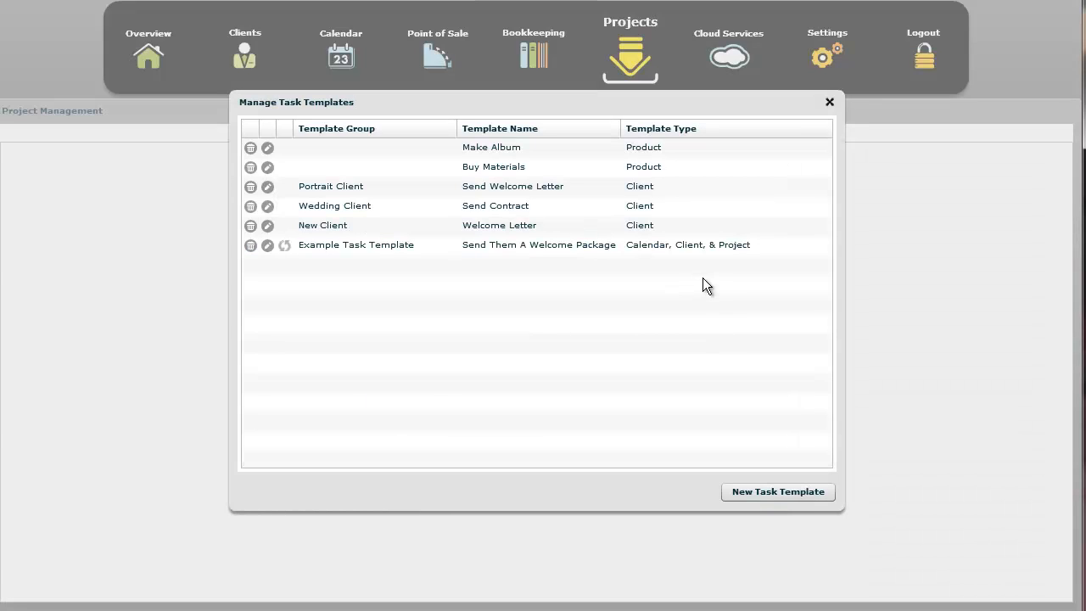
pyautogui.click(829, 103)
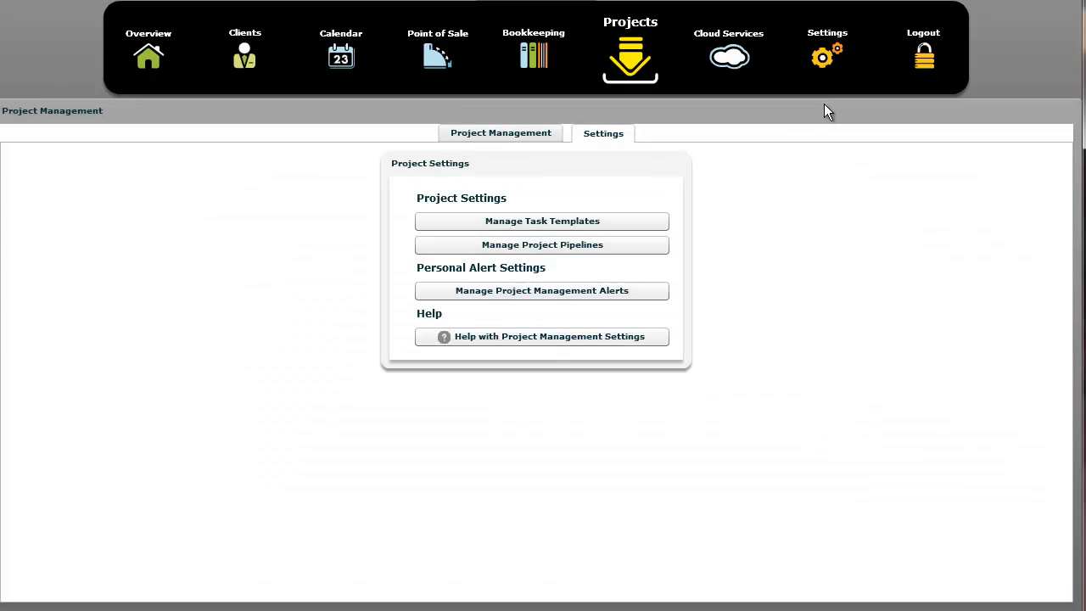
# Create a project from Example Event named Example Event Example 2, adding tasks from the Example Task Template group.
pyautogui.click(341, 58)
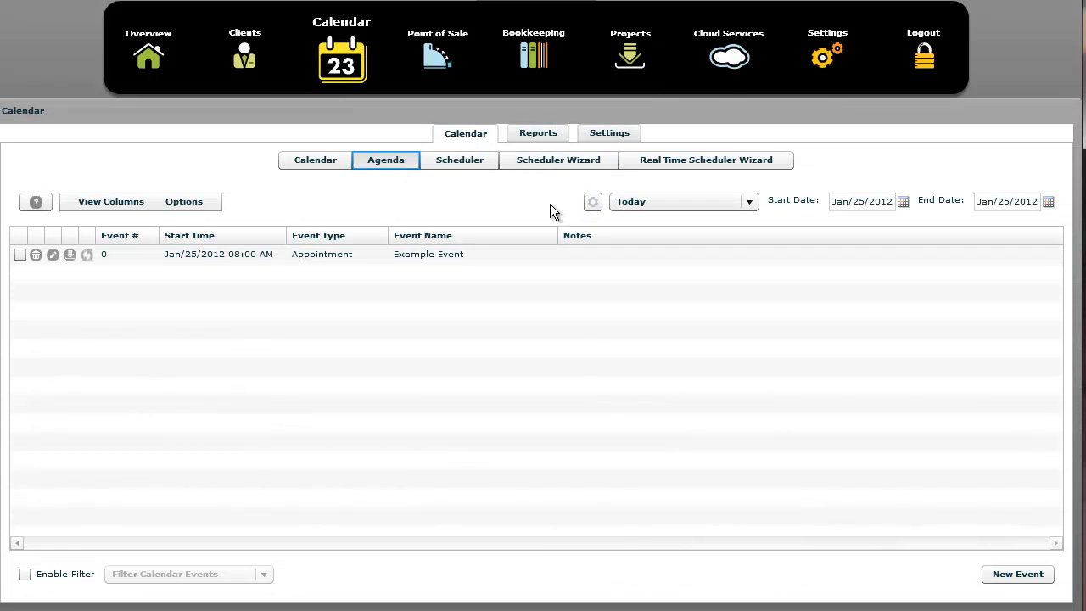
pyautogui.click(69, 255)
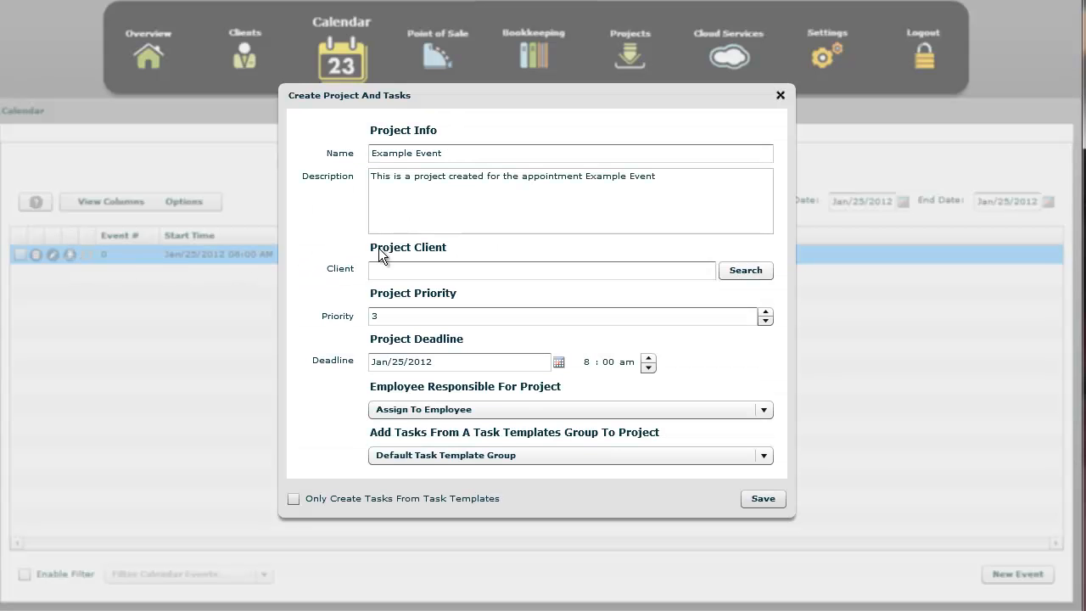
pyautogui.click(462, 157)
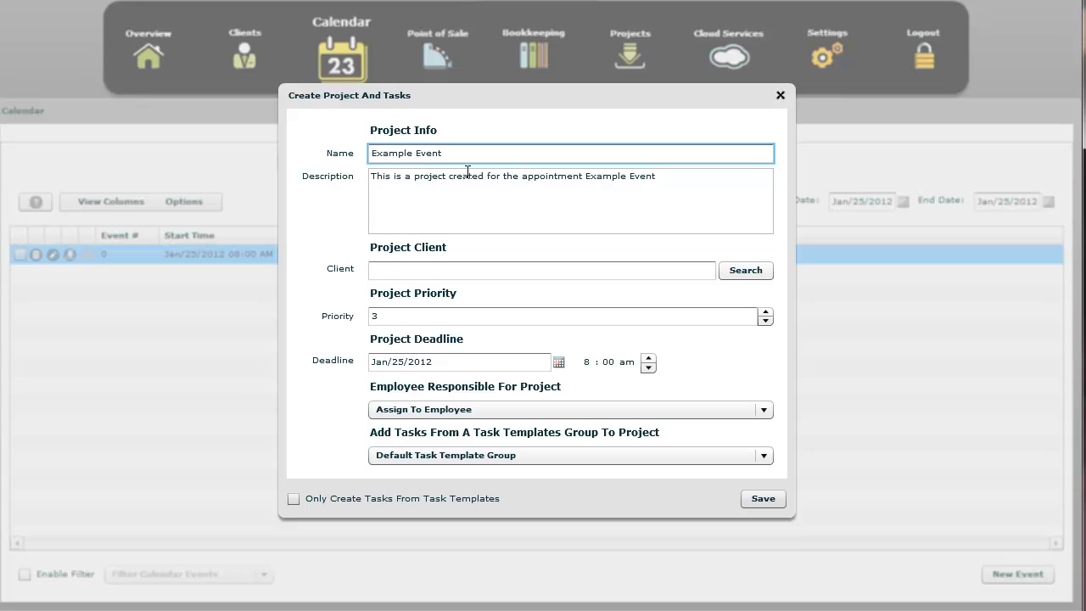
pyautogui.write('Example 2')
pyautogui.click(685, 459)
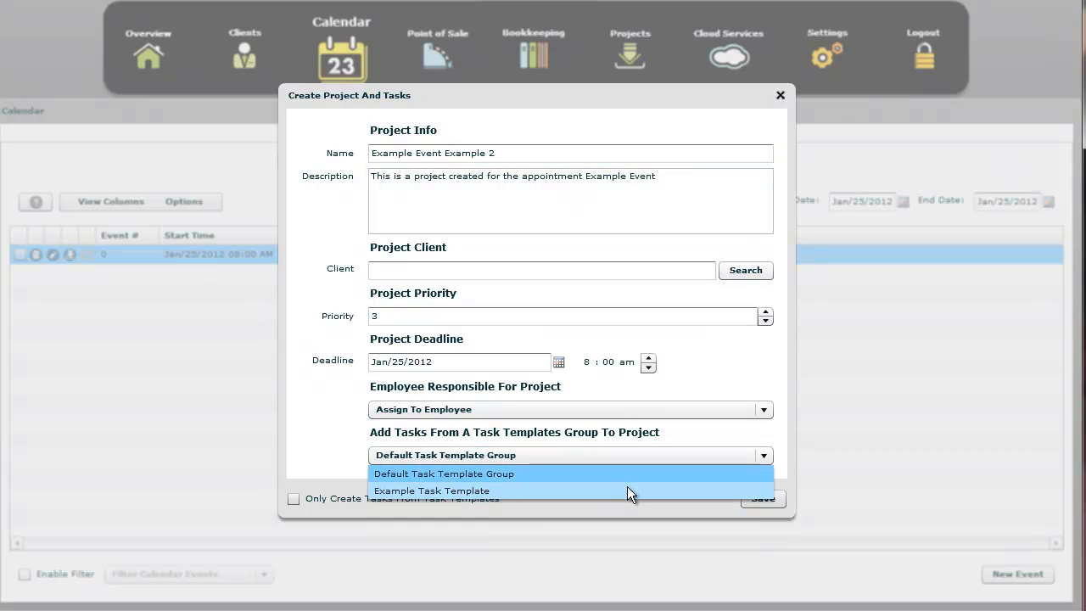
pyautogui.click(518, 496)
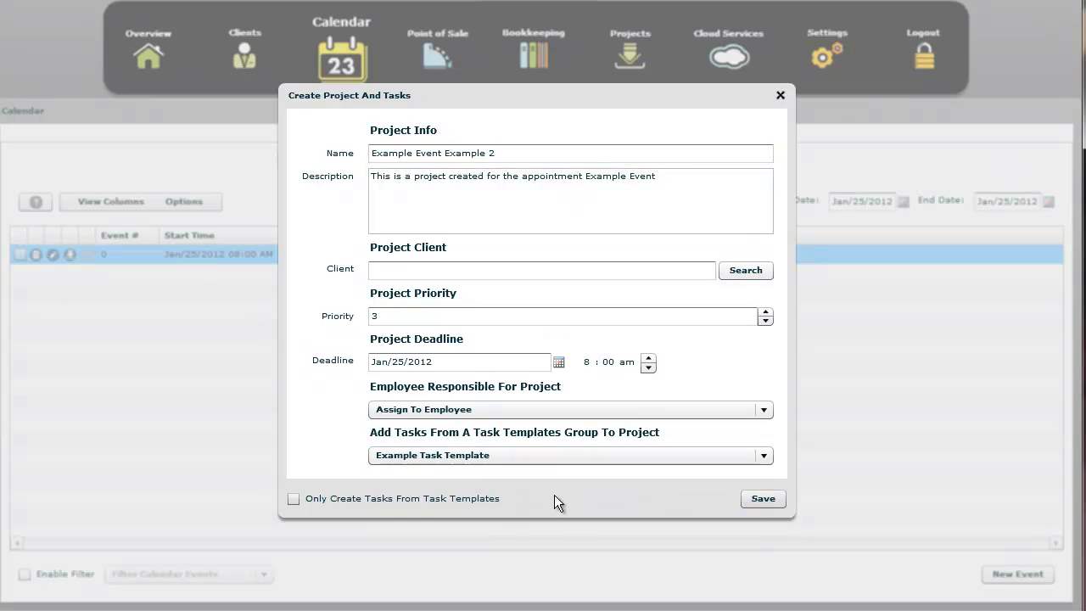
pyautogui.click(763, 499)
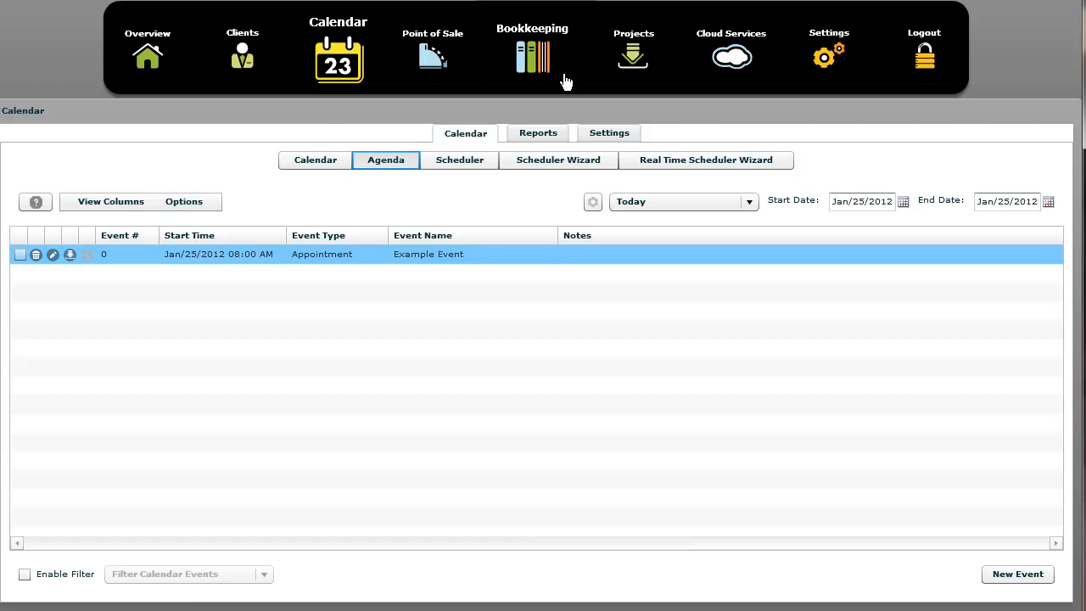
# Open Example Event Example 2 in the event projects list, examine its tasks and close it without saving.
pyautogui.click(630, 53)
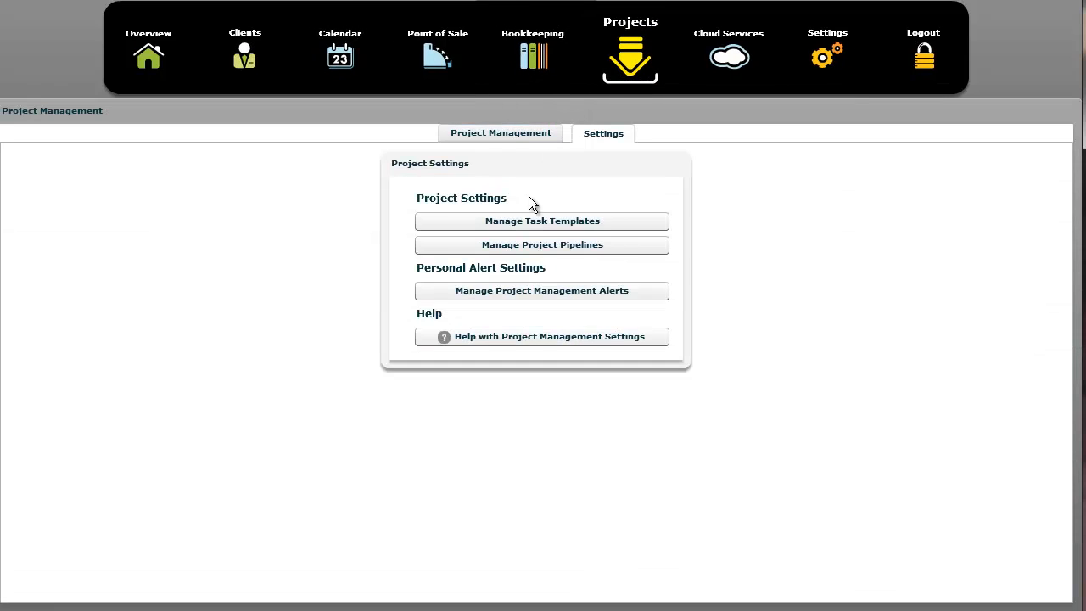
pyautogui.click(502, 133)
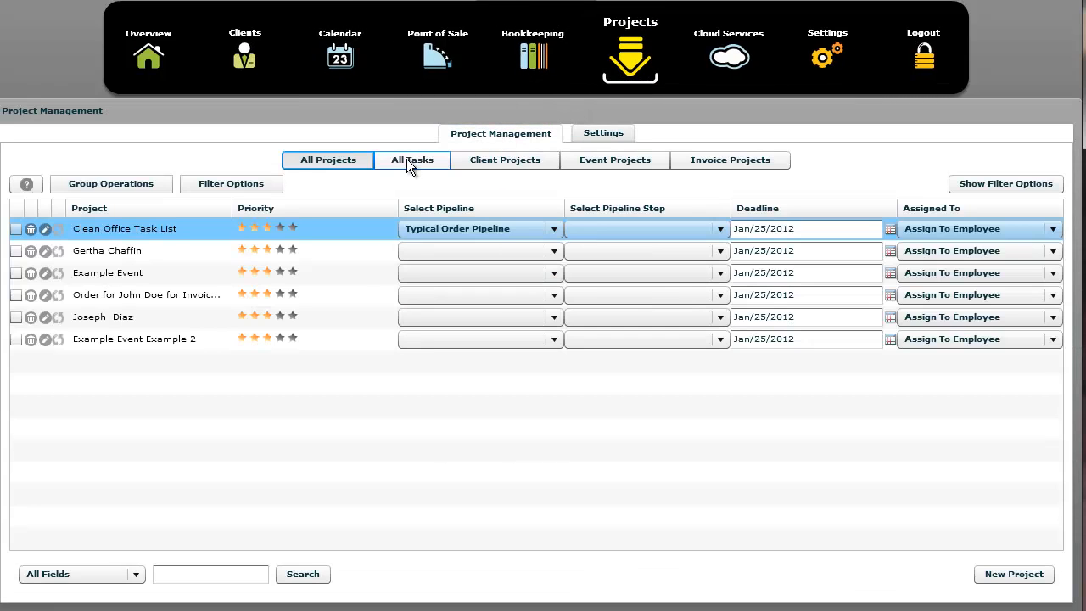
pyautogui.click(615, 162)
pyautogui.click(45, 251)
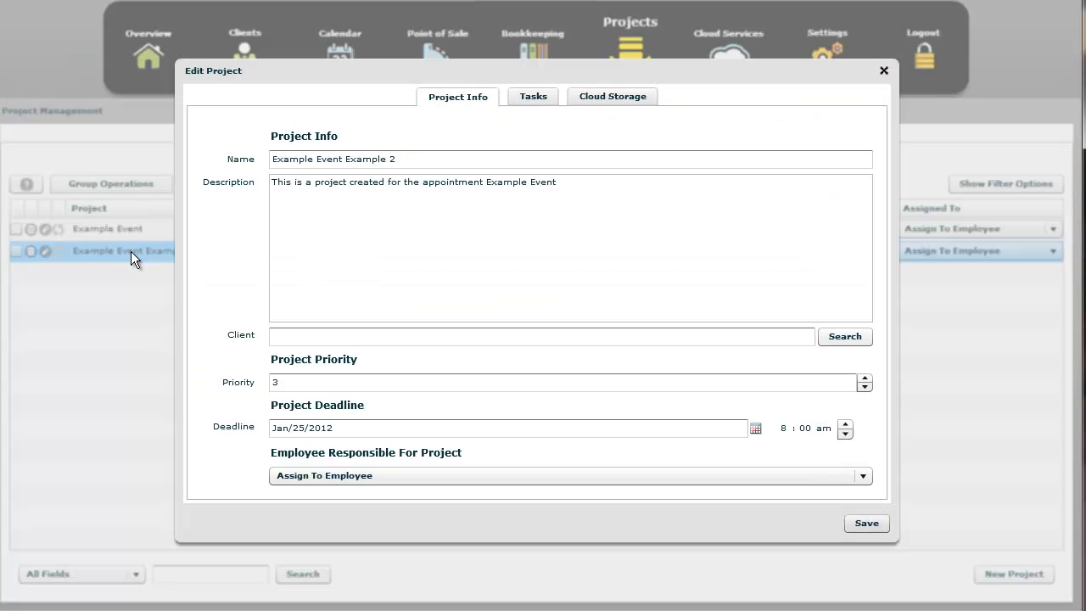
pyautogui.click(528, 103)
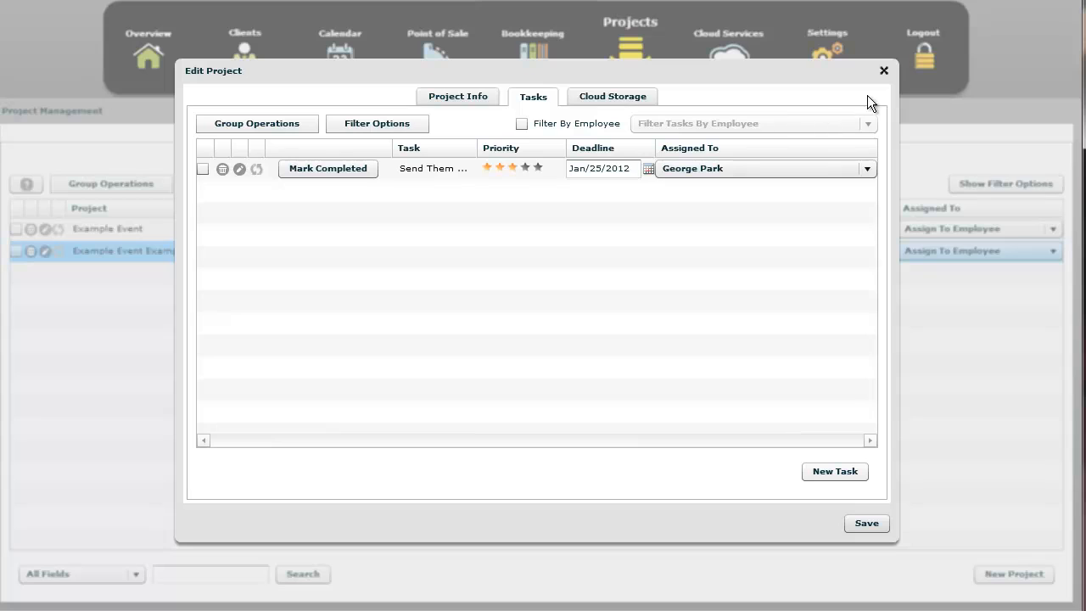
pyautogui.click(883, 71)
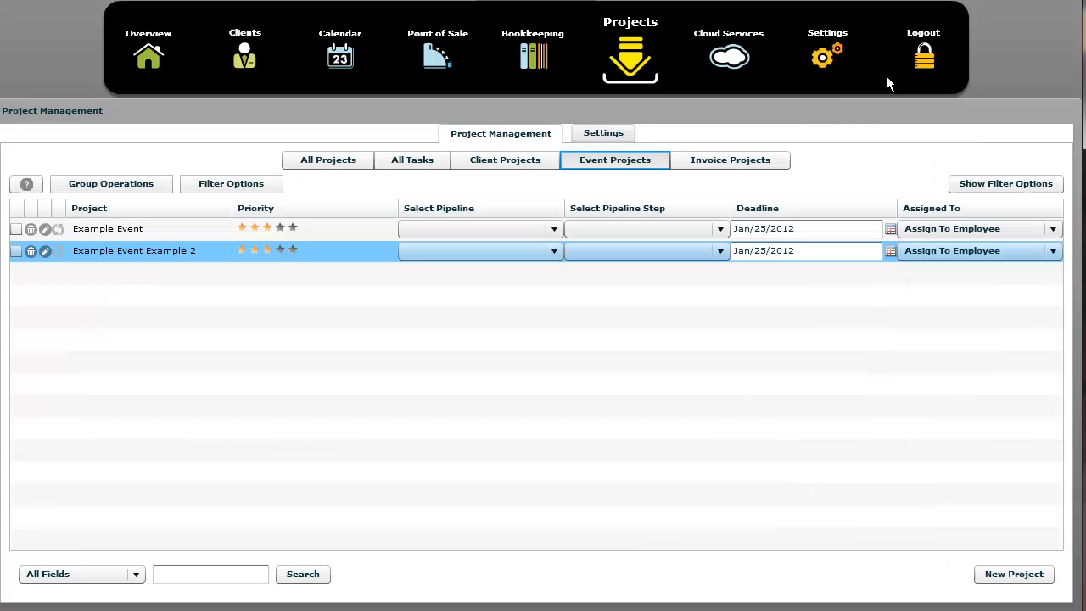
# Open the task template manager and examine the client template groups and their templates.
pyautogui.click(616, 135)
pyautogui.click(590, 218)
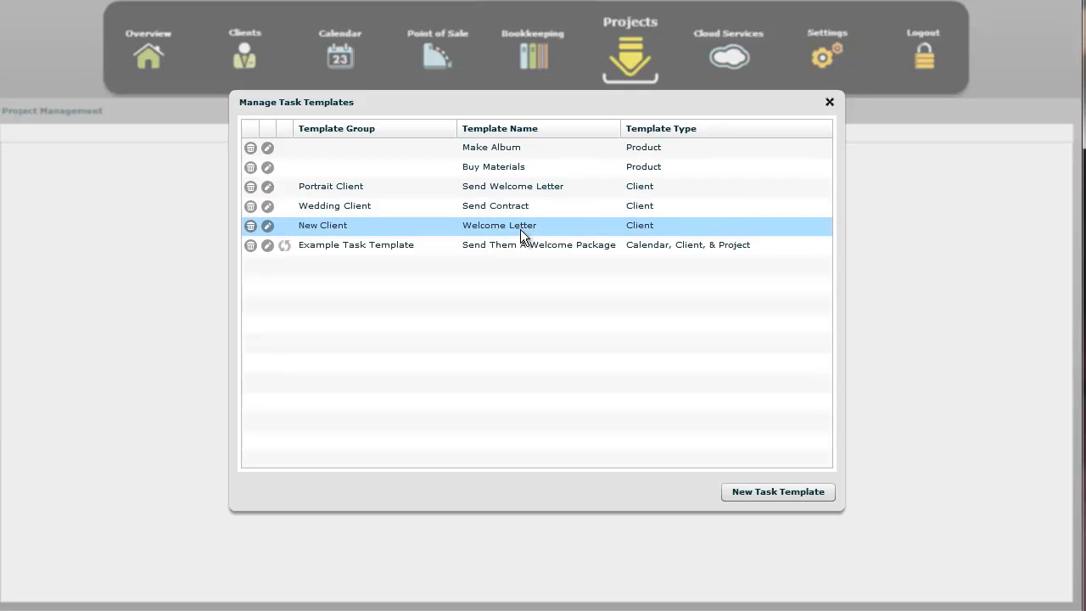
pyautogui.click(368, 222)
pyautogui.click(370, 204)
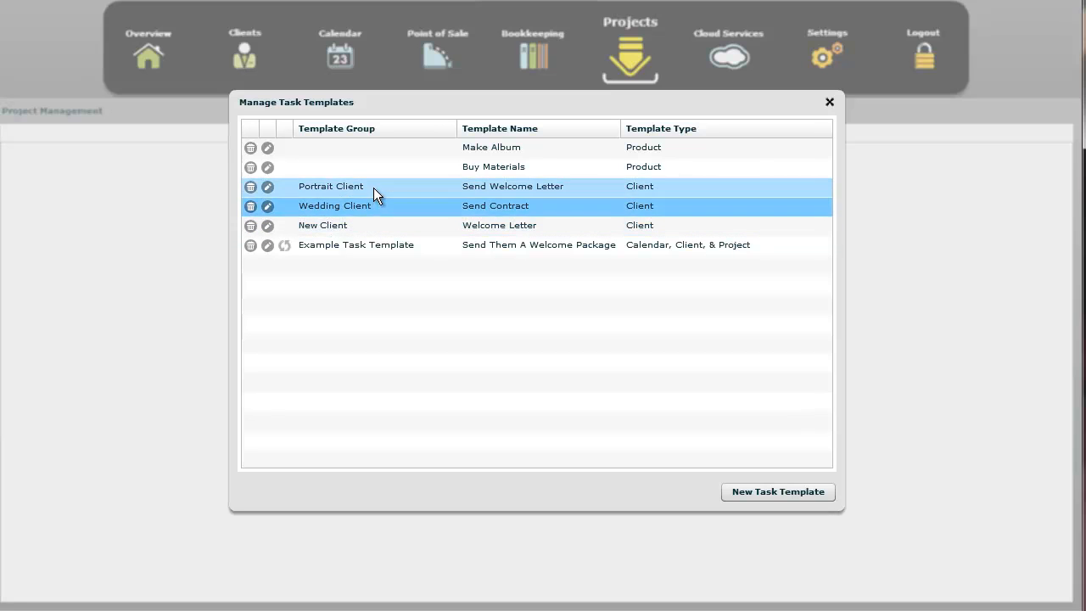
pyautogui.click(374, 189)
pyautogui.click(376, 202)
pyautogui.click(380, 194)
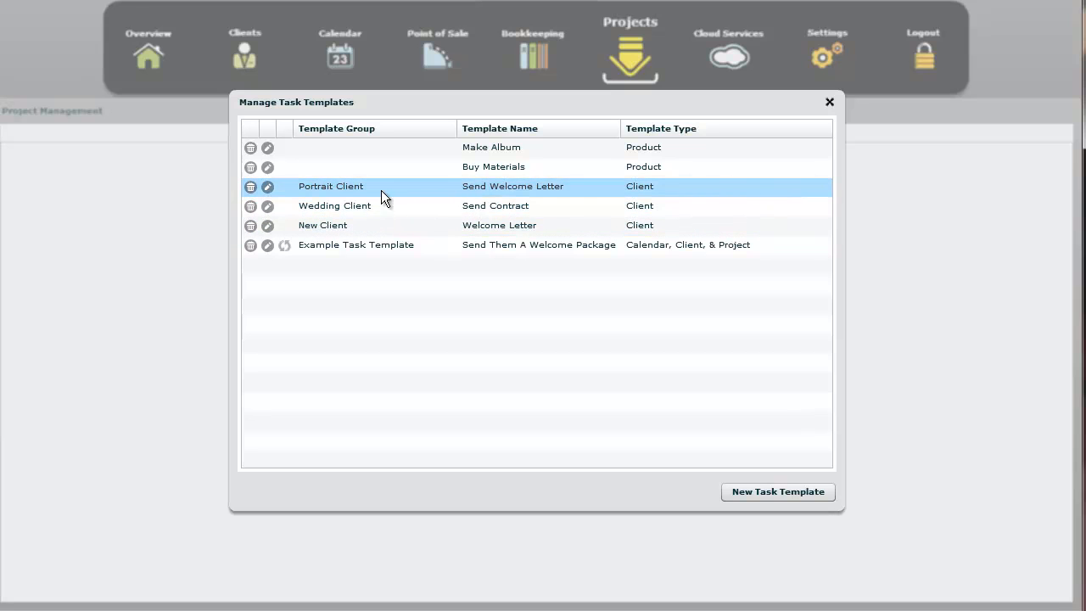
pyautogui.click(384, 201)
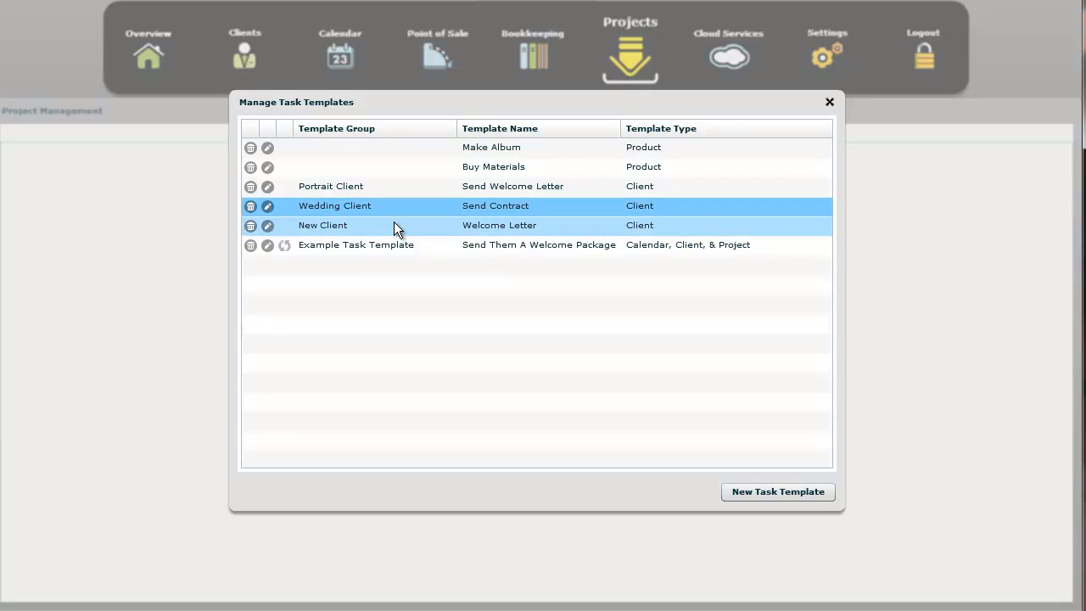
pyautogui.click(394, 223)
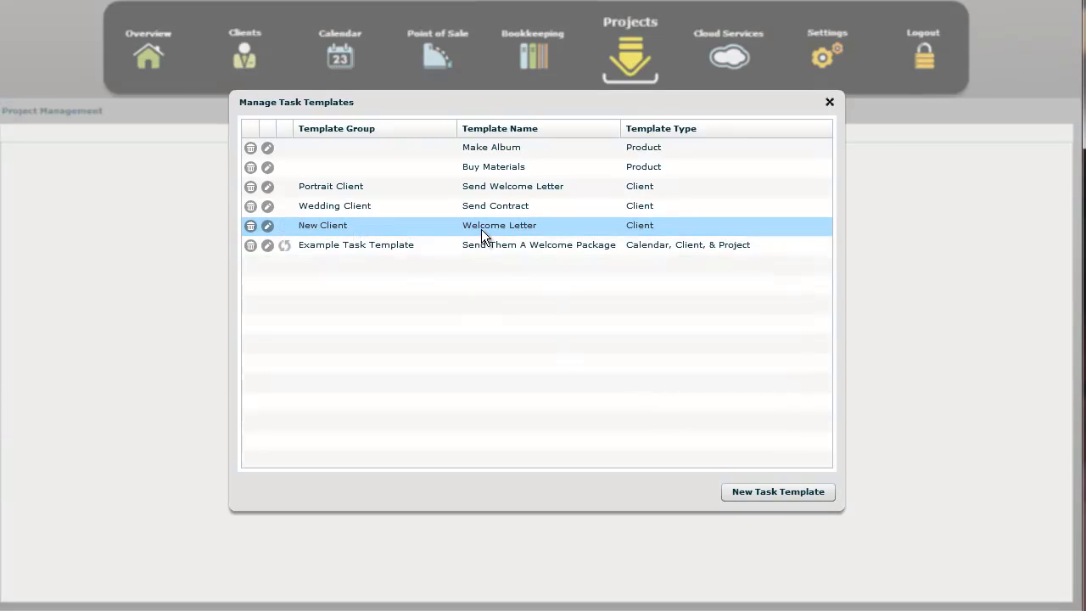
# Start a new task template of type Client Only in the New Client group.
pyautogui.click(779, 493)
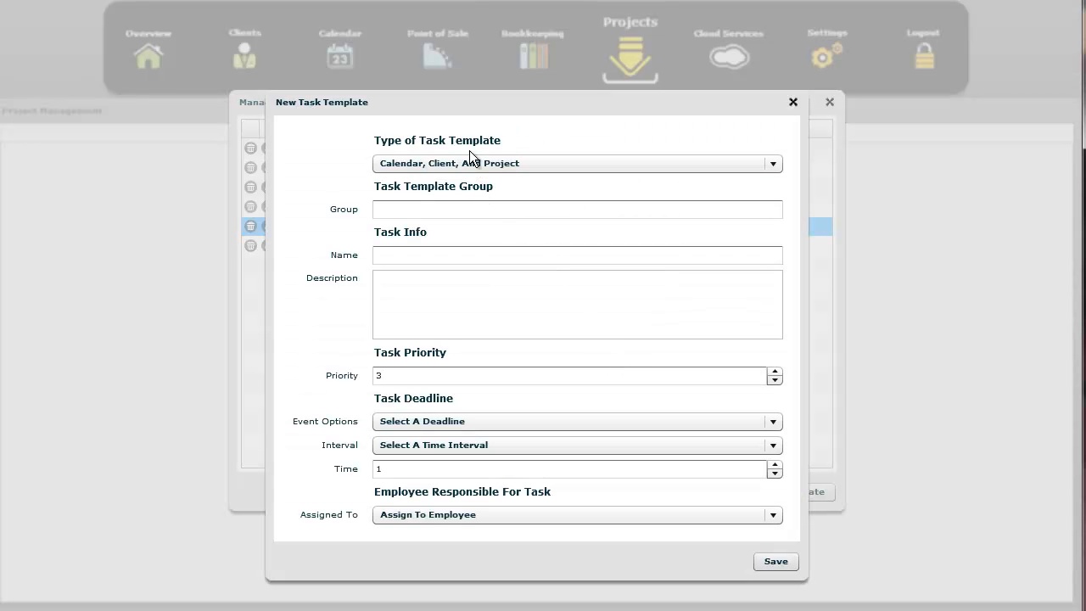
pyautogui.moveTo(476, 104); pyautogui.dragTo(557, 119)
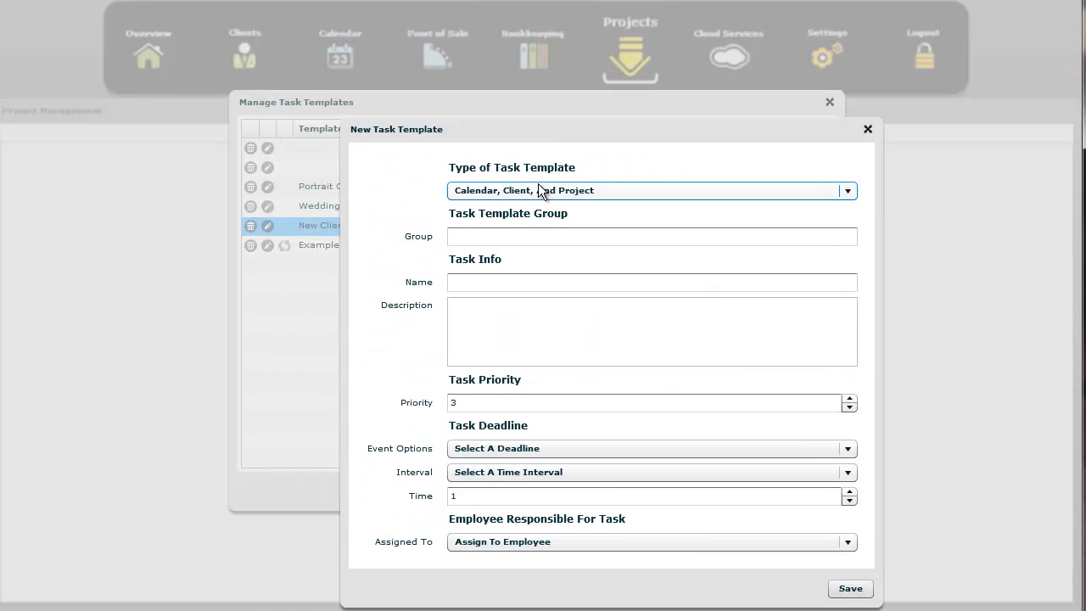
pyautogui.click(534, 190)
pyautogui.click(508, 260)
pyautogui.click(502, 236)
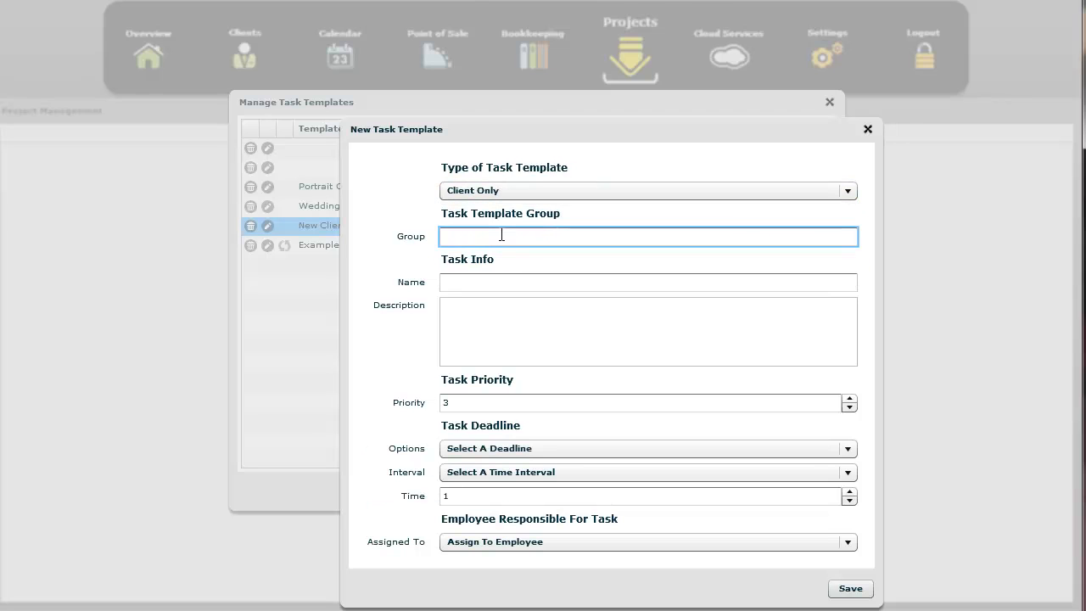
pyautogui.write('New Client')
pyautogui.moveTo(552, 136); pyautogui.dragTo(796, 99)
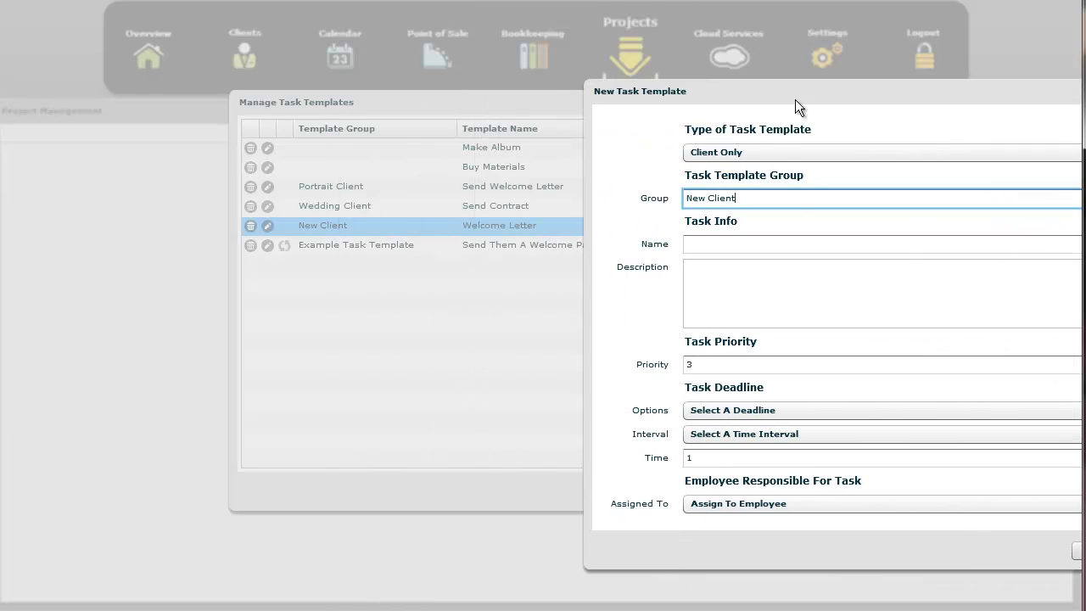
# Name the task template Send Contract, set its deadline to After Task Is Created with a Day(s) interval, and save it.
pyautogui.click(635, 242)
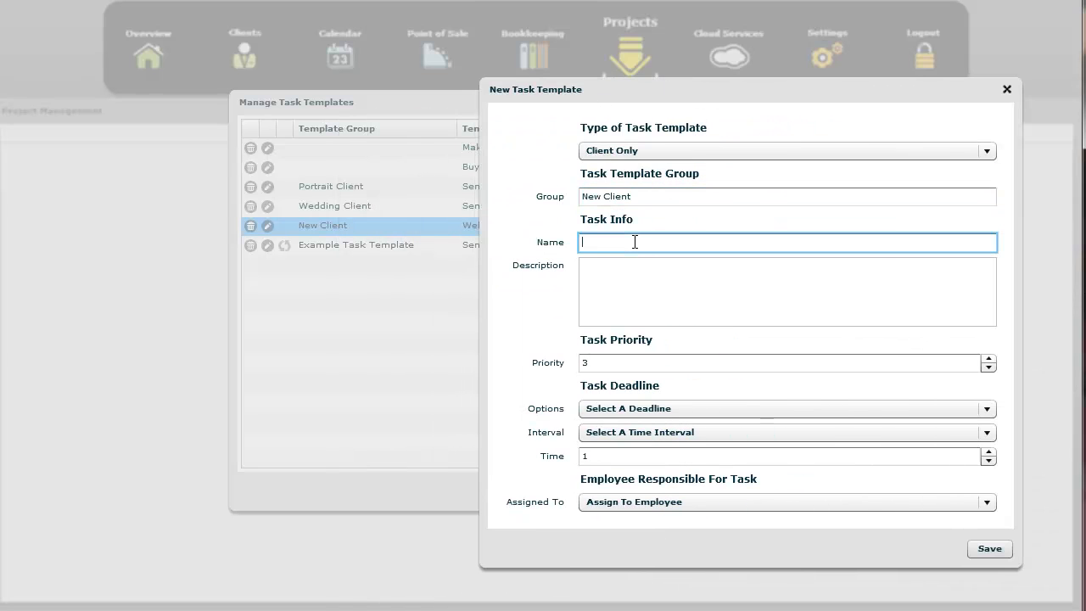
pyautogui.write('Send Contract')
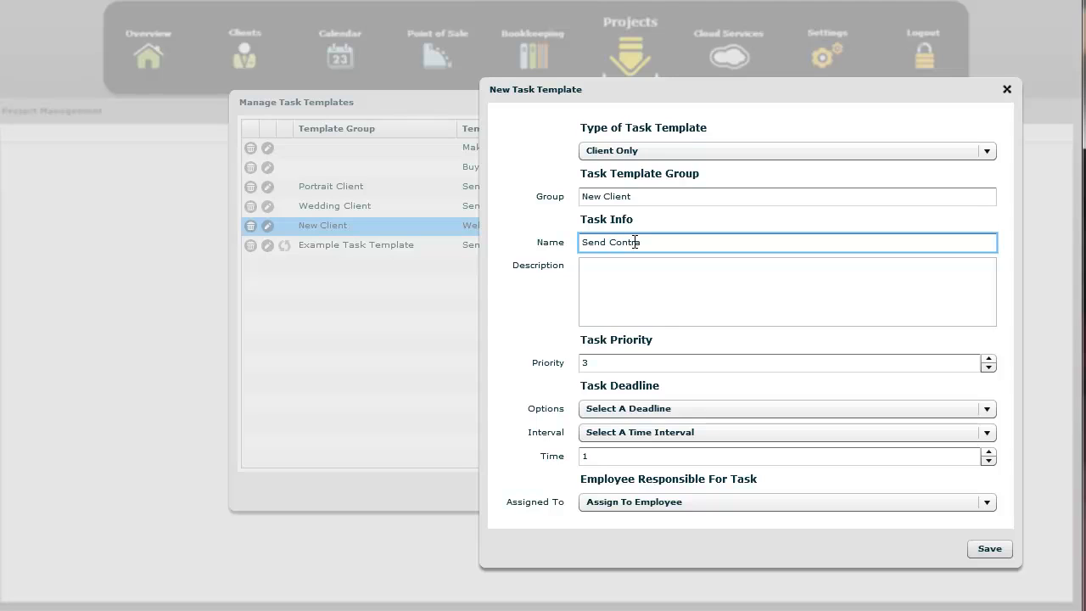
pyautogui.click(662, 406)
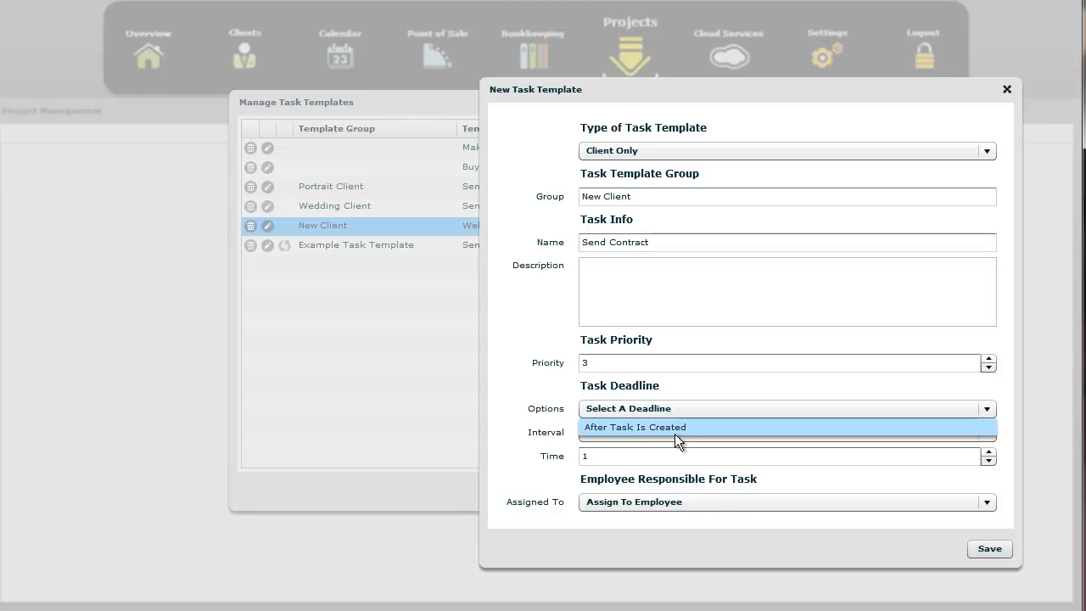
pyautogui.click(671, 428)
pyautogui.click(667, 432)
pyautogui.click(659, 453)
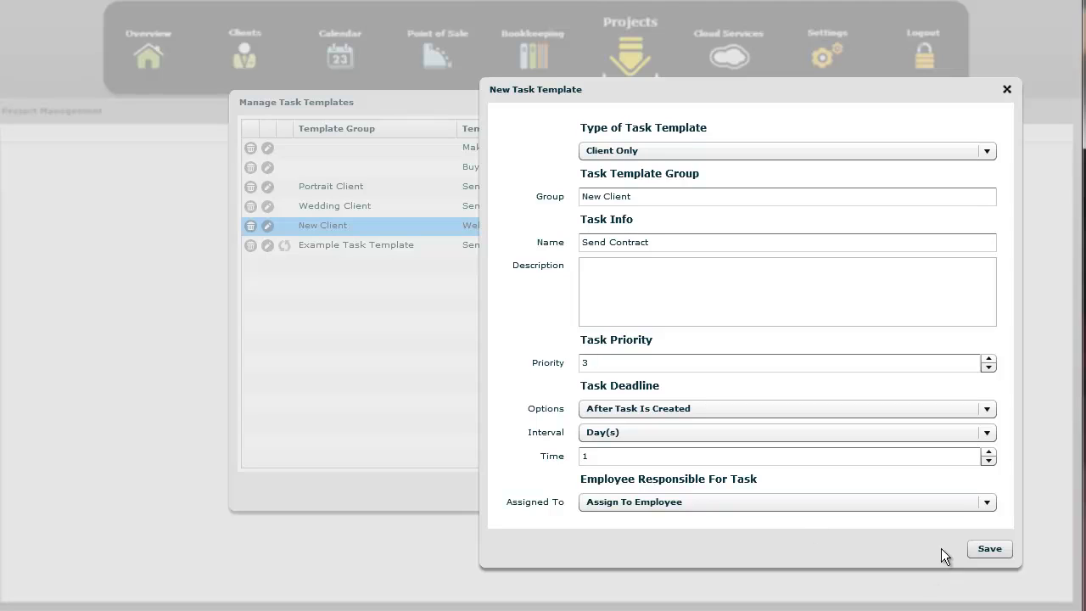
pyautogui.click(992, 548)
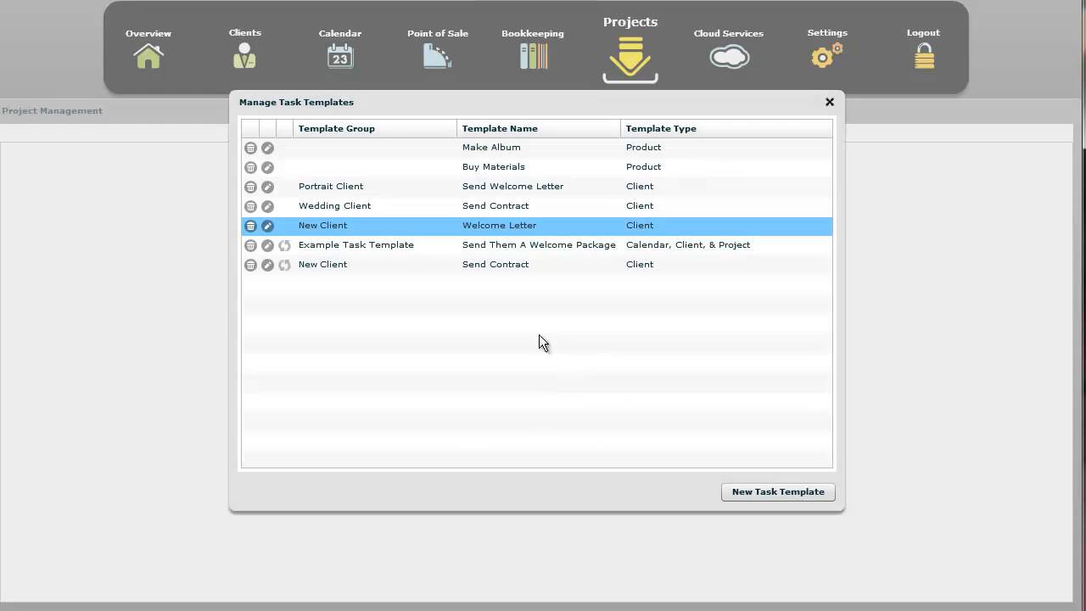
# Sort the task templates by template group and examine the templates in the New Client group.
pyautogui.click(357, 128)
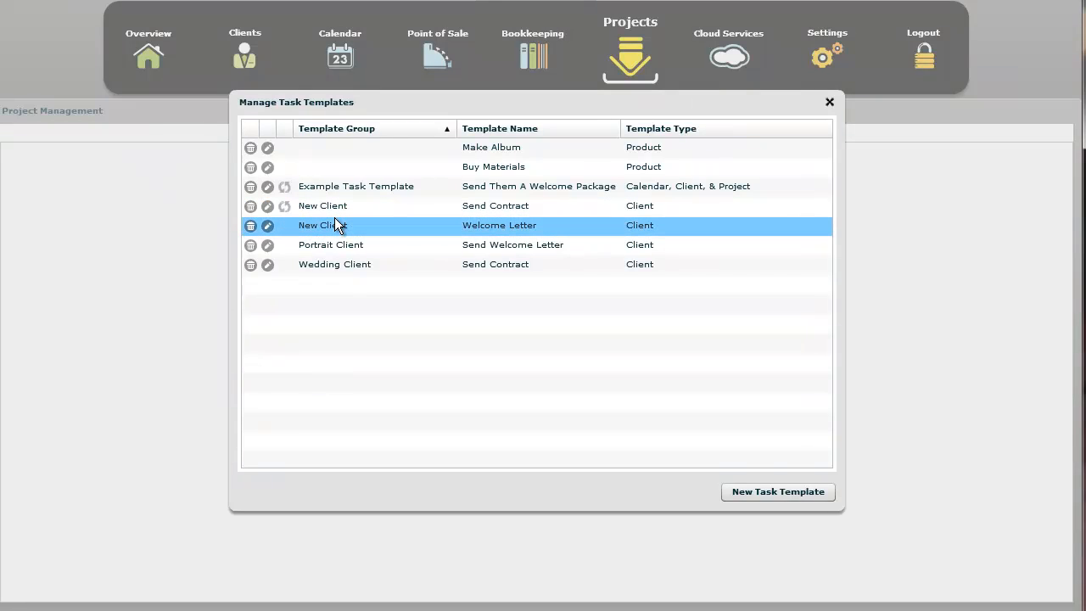
pyautogui.click(354, 208)
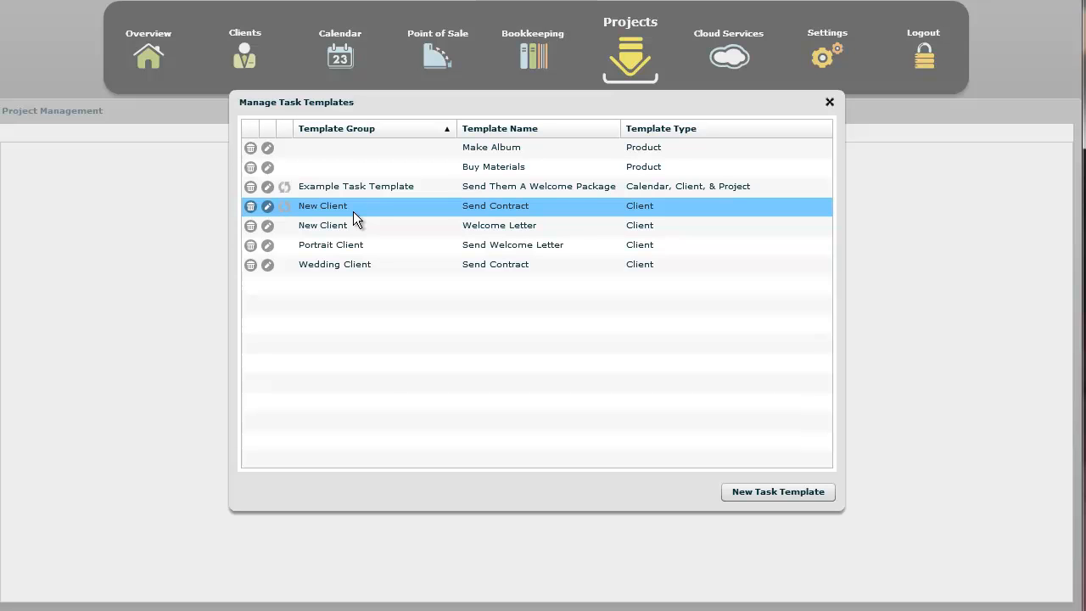
pyautogui.click(348, 223)
pyautogui.click(345, 208)
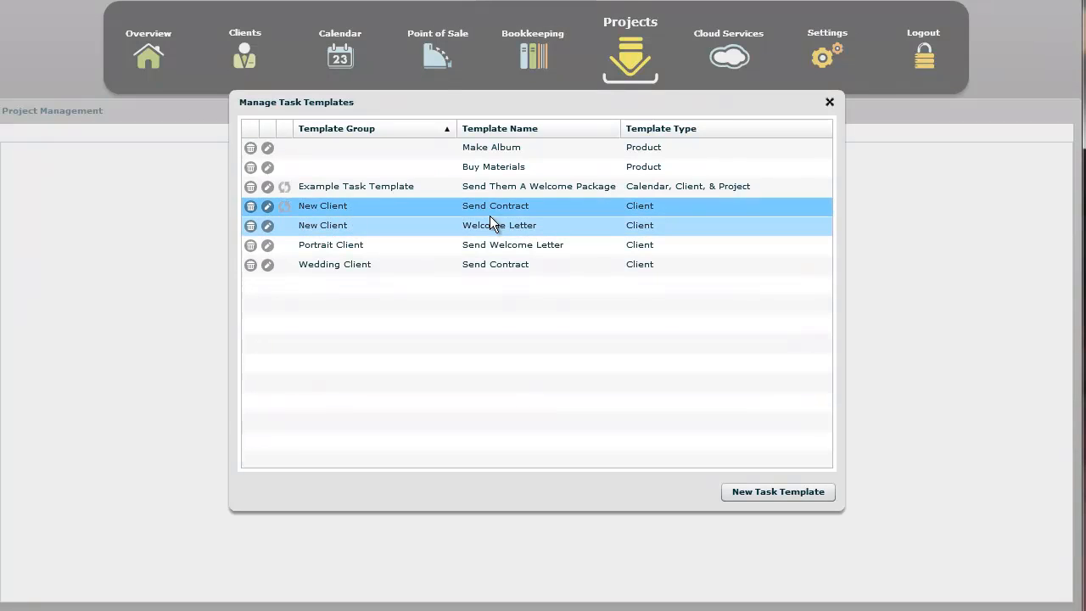
pyautogui.click(489, 223)
pyautogui.click(488, 212)
pyautogui.click(488, 222)
pyautogui.click(487, 213)
pyautogui.click(487, 226)
pyautogui.click(483, 209)
pyautogui.click(479, 222)
pyautogui.click(474, 209)
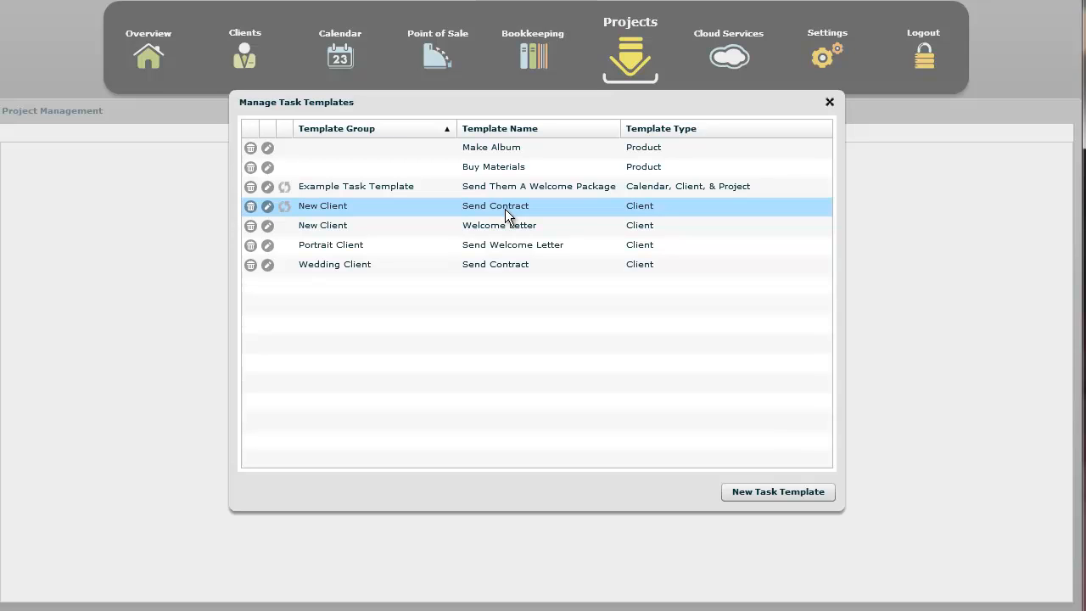
pyautogui.click(505, 209)
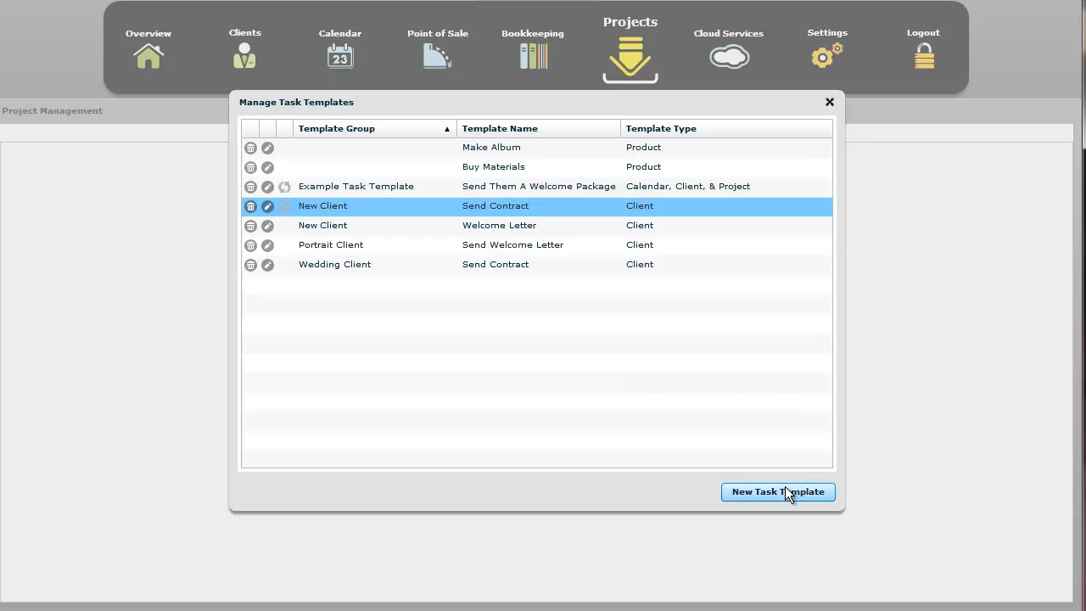
pyautogui.click(785, 486)
pyautogui.click(462, 162)
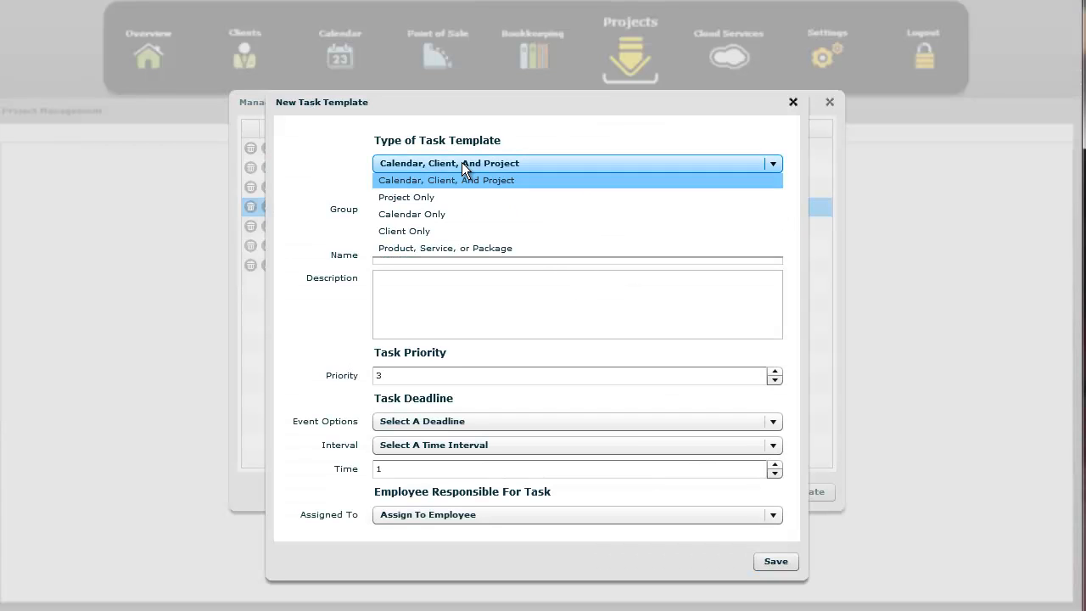
pyautogui.click(453, 247)
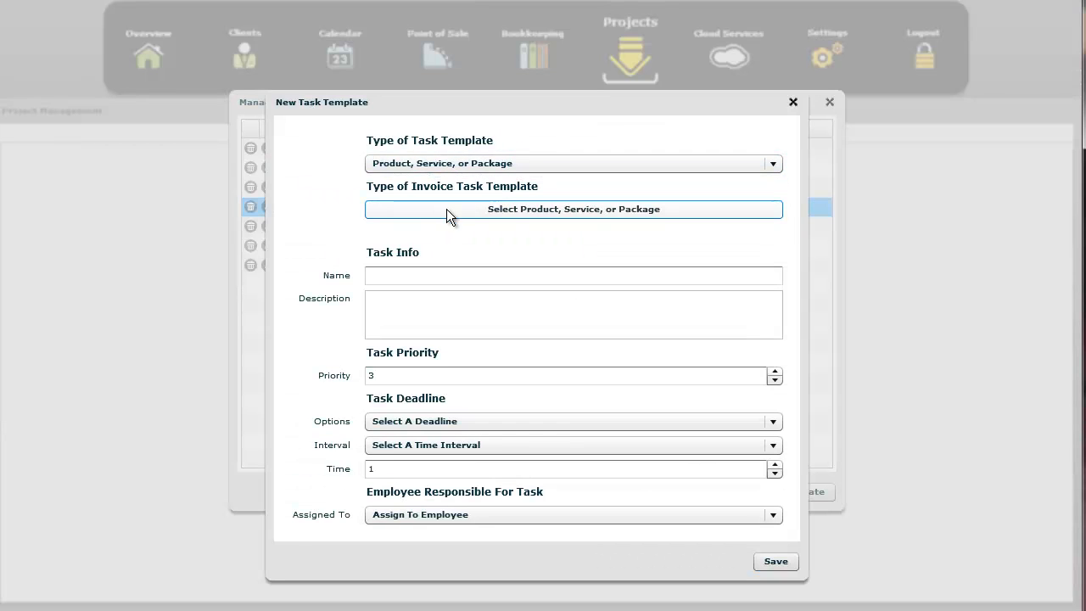
pyautogui.click(449, 161)
pyautogui.click(446, 180)
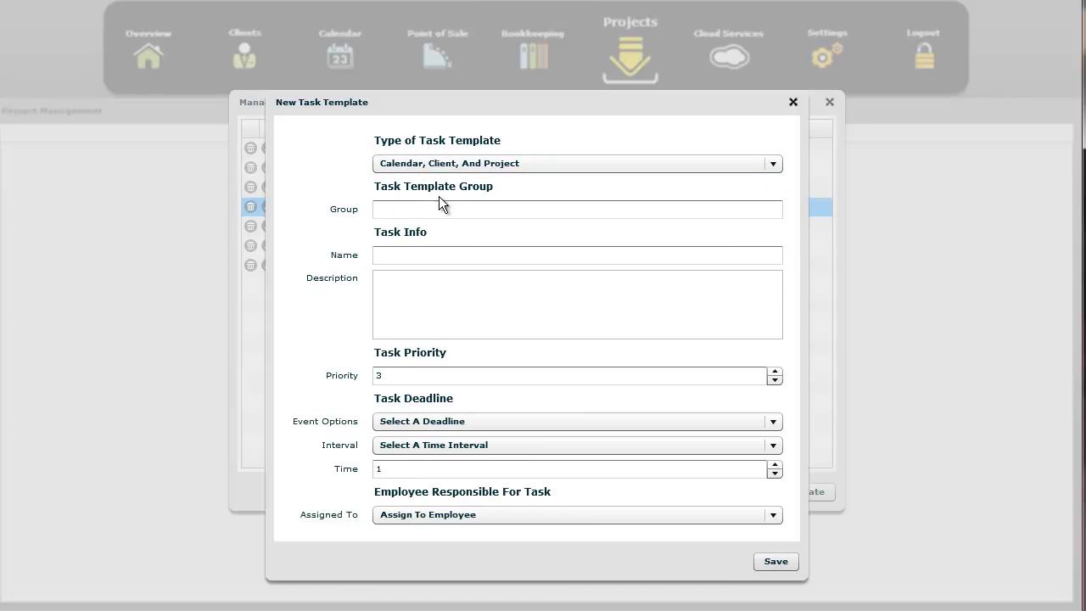
pyautogui.click(457, 165)
pyautogui.click(449, 245)
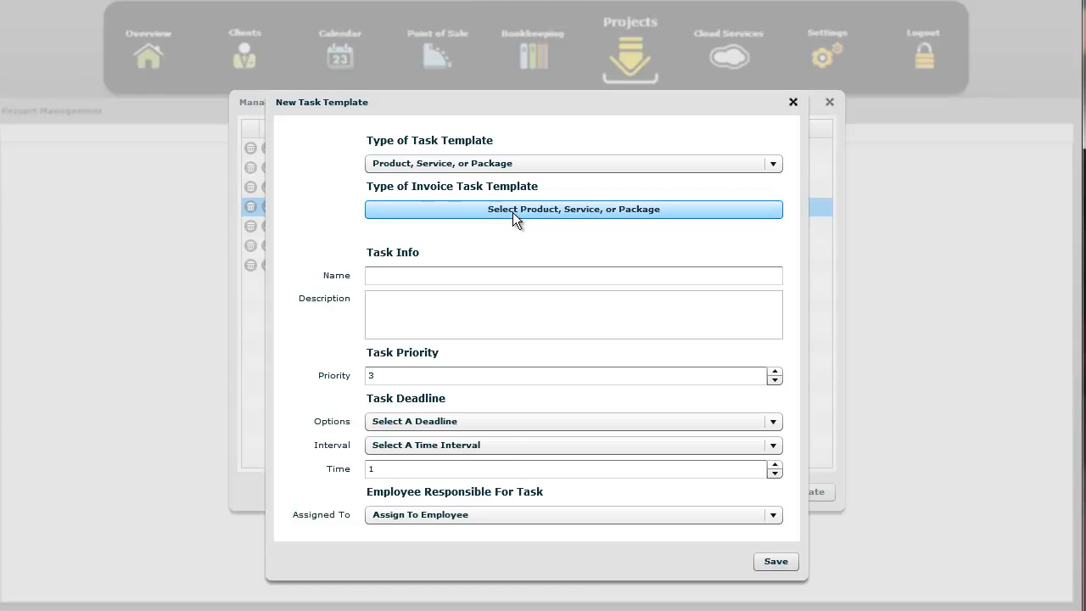
pyautogui.click(794, 103)
pyautogui.click(830, 102)
# Open the order project in the invoice projects list, examine its tasks and close it without saving.
pyautogui.click(518, 136)
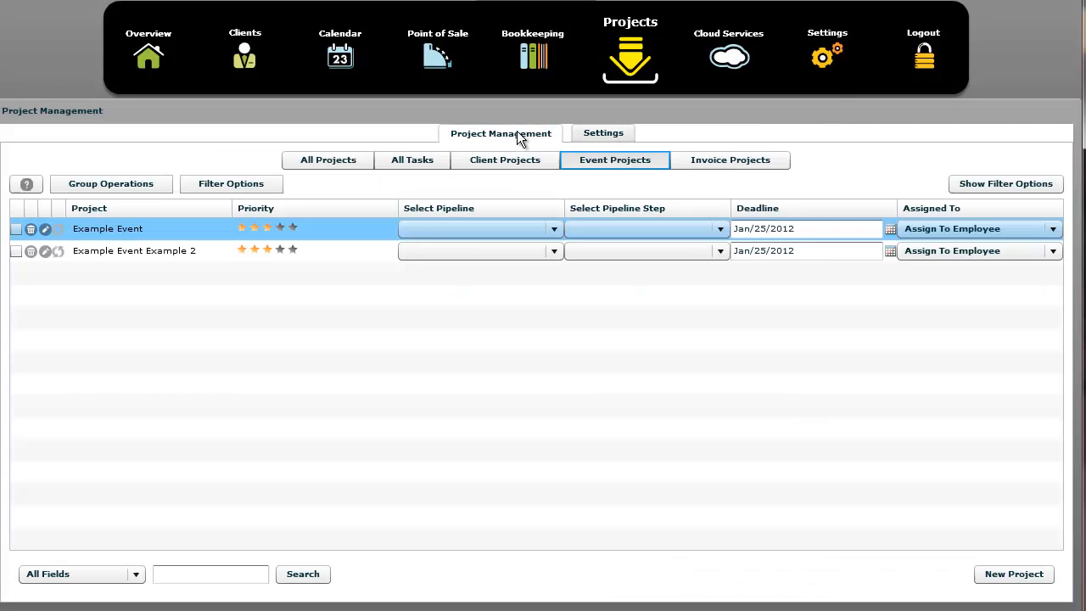
pyautogui.click(692, 157)
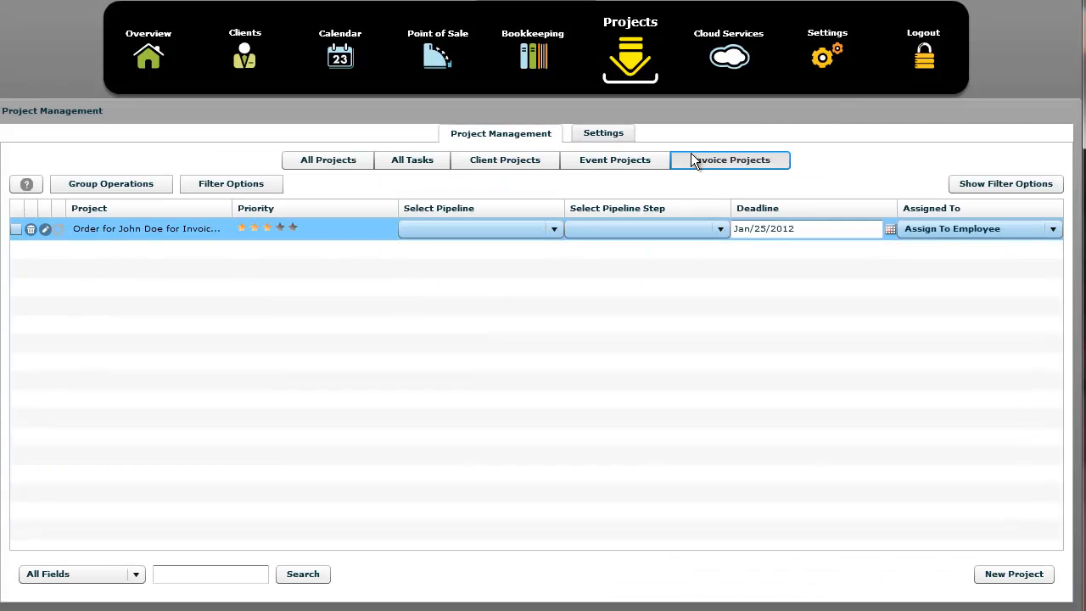
pyautogui.click(42, 229)
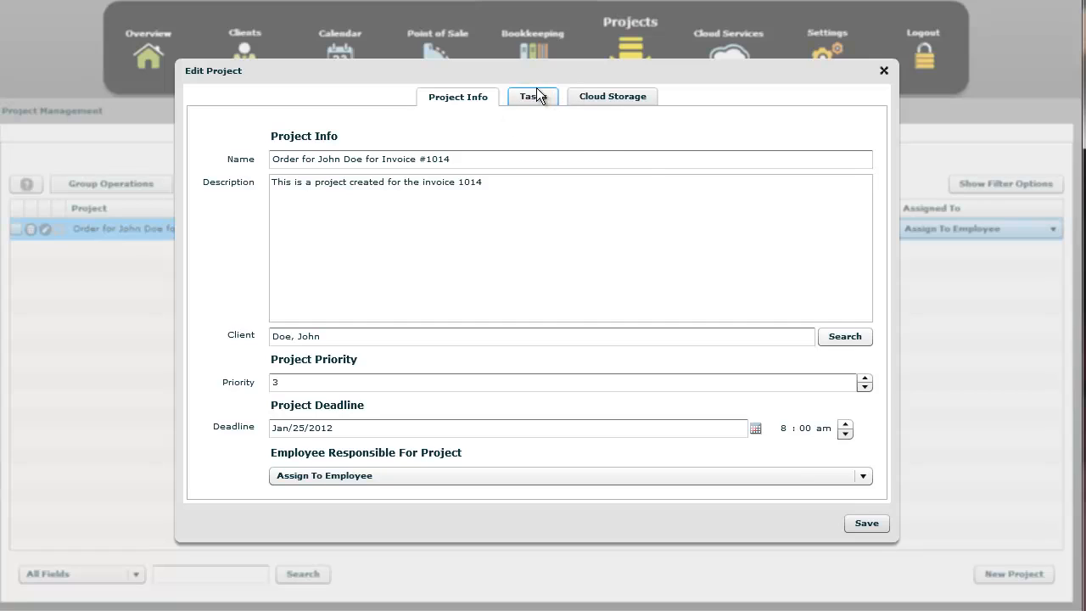
pyautogui.click(536, 88)
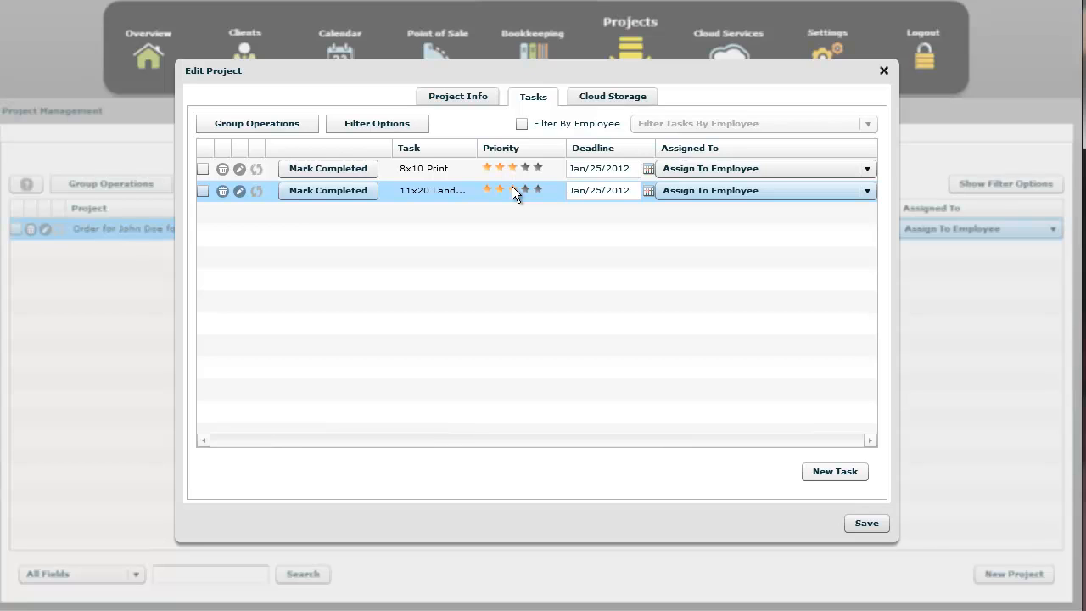
pyautogui.click(883, 72)
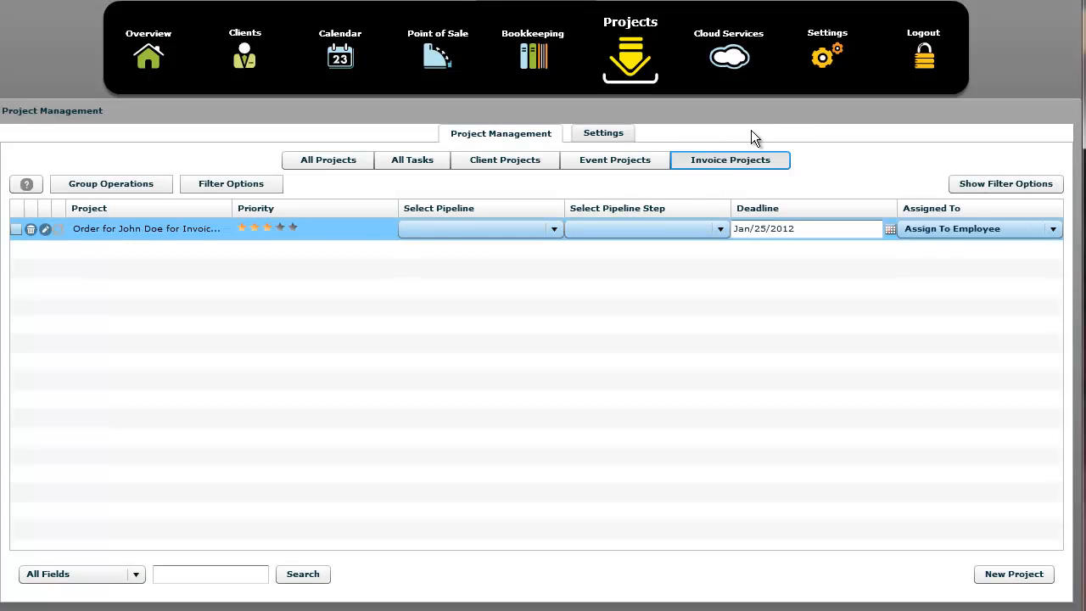
# Start a new task template of type Product, Service, or Package and link it to the 8x10 Print product.
pyautogui.click(597, 135)
pyautogui.click(565, 225)
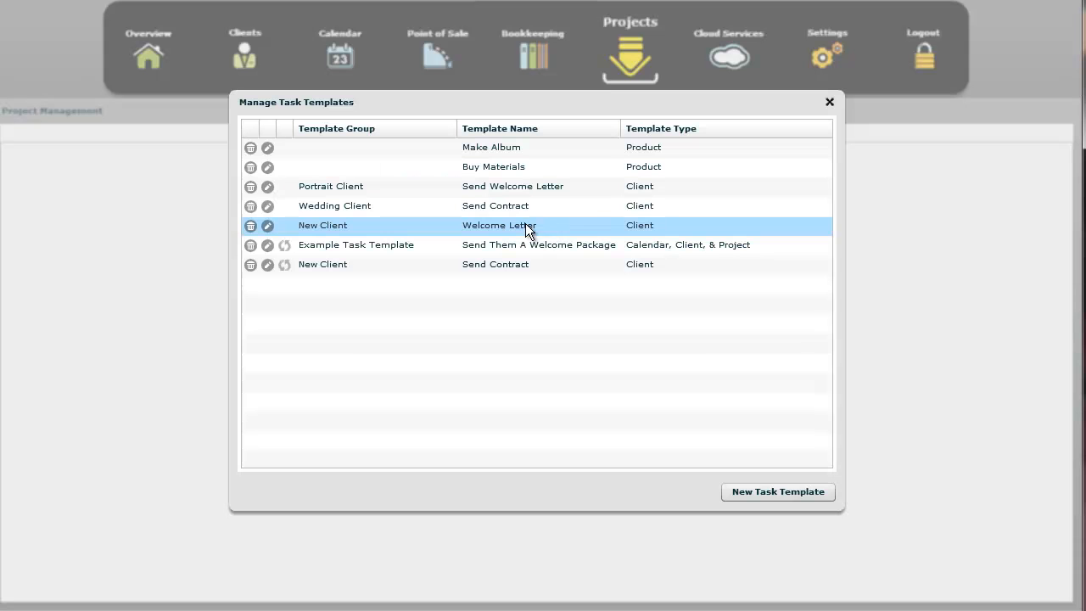
pyautogui.click(755, 492)
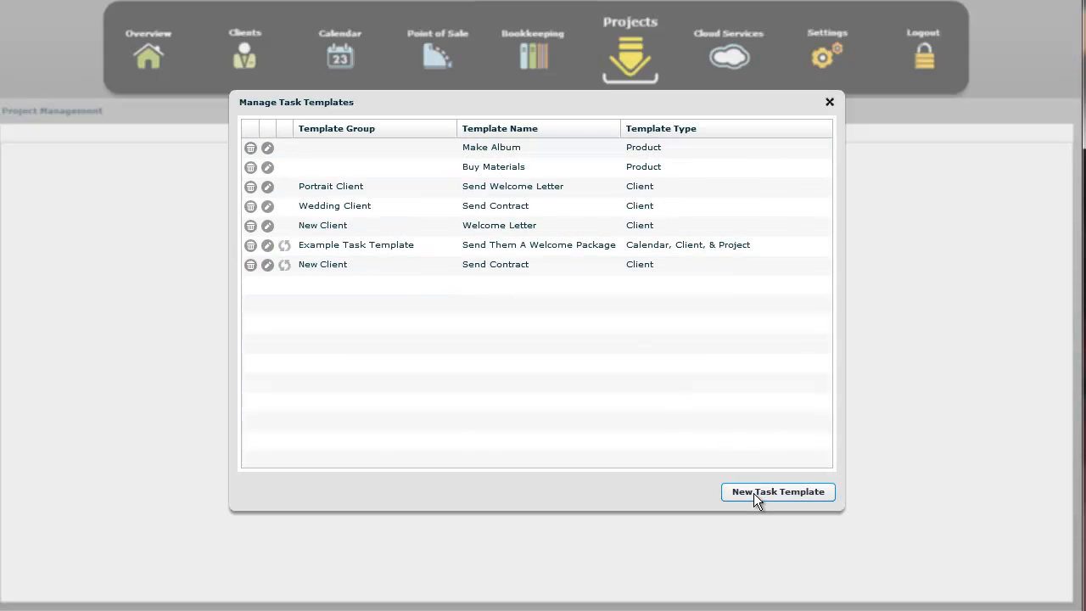
pyautogui.click(507, 163)
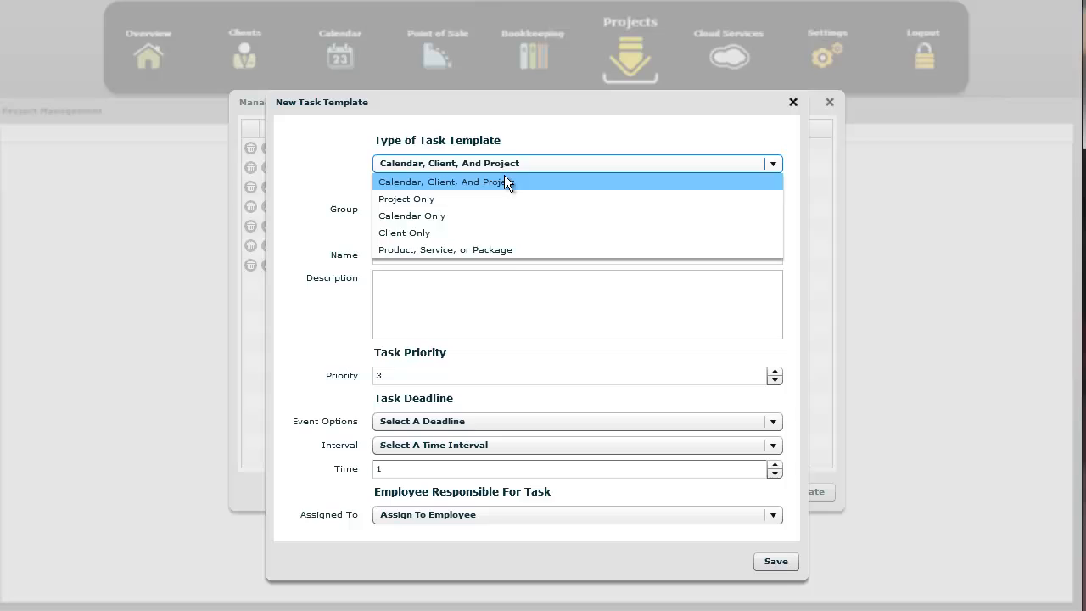
pyautogui.click(497, 251)
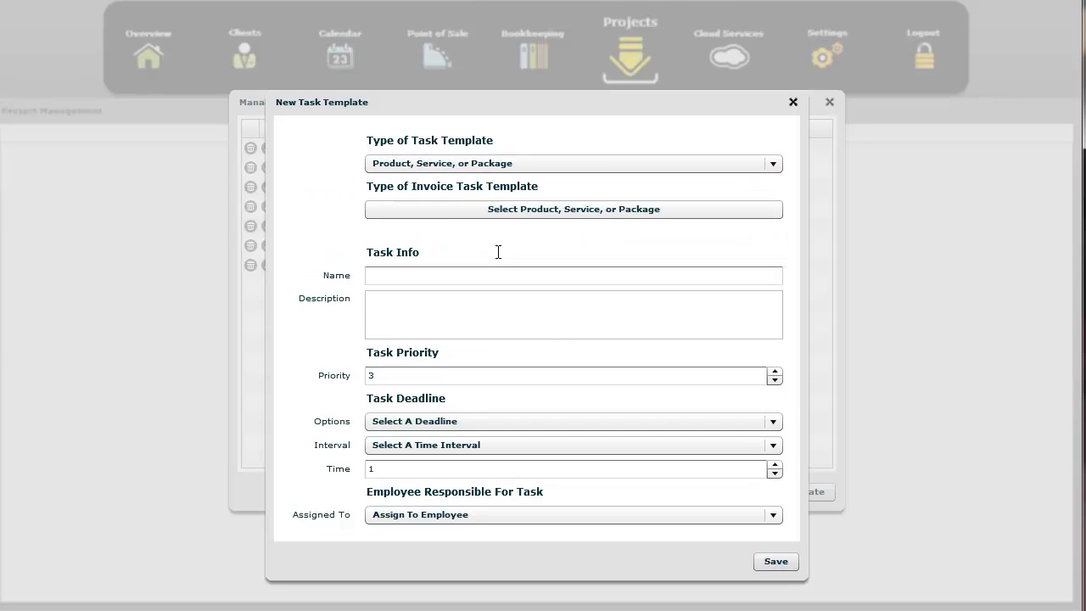
pyautogui.click(515, 209)
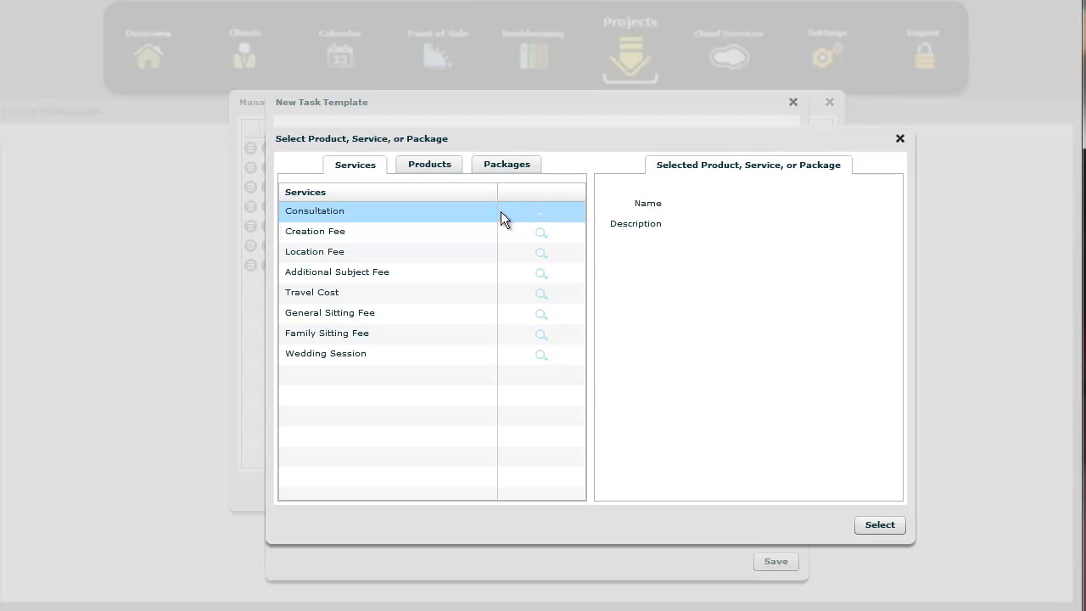
pyautogui.click(420, 165)
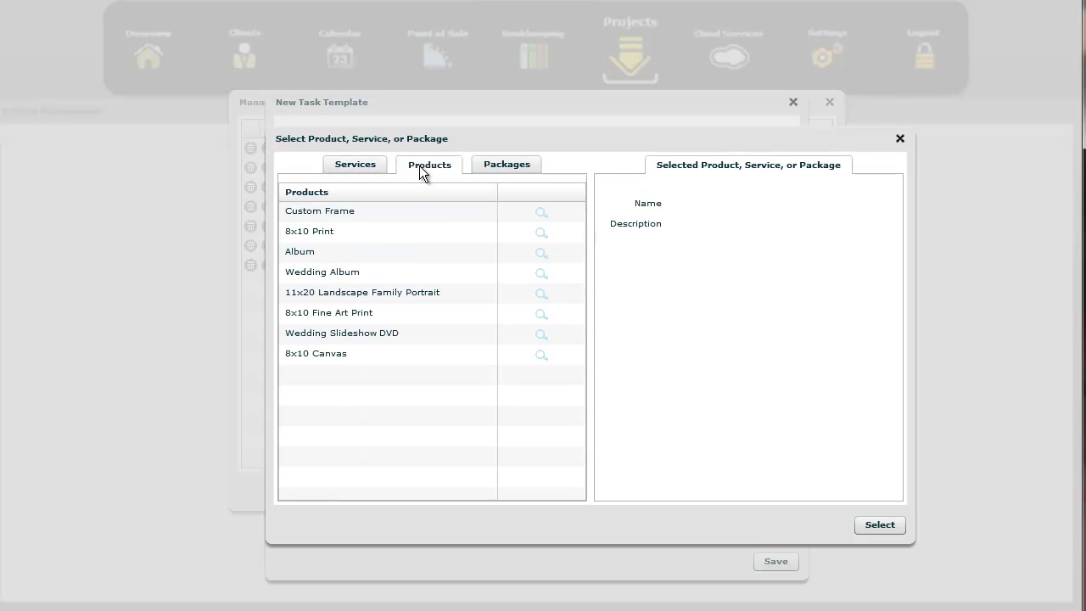
pyautogui.click(357, 230)
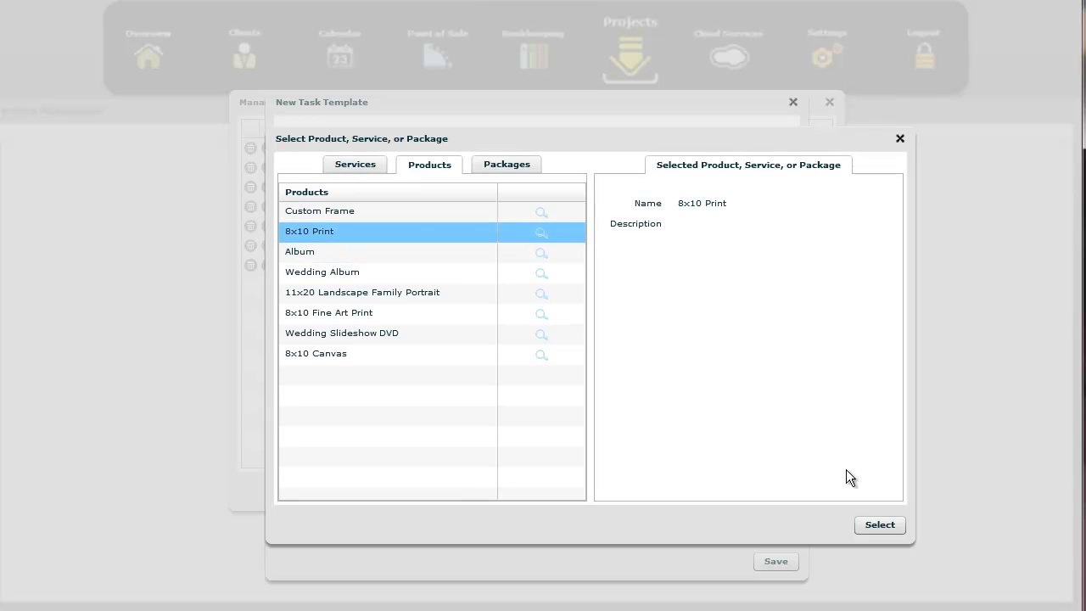
pyautogui.click(879, 526)
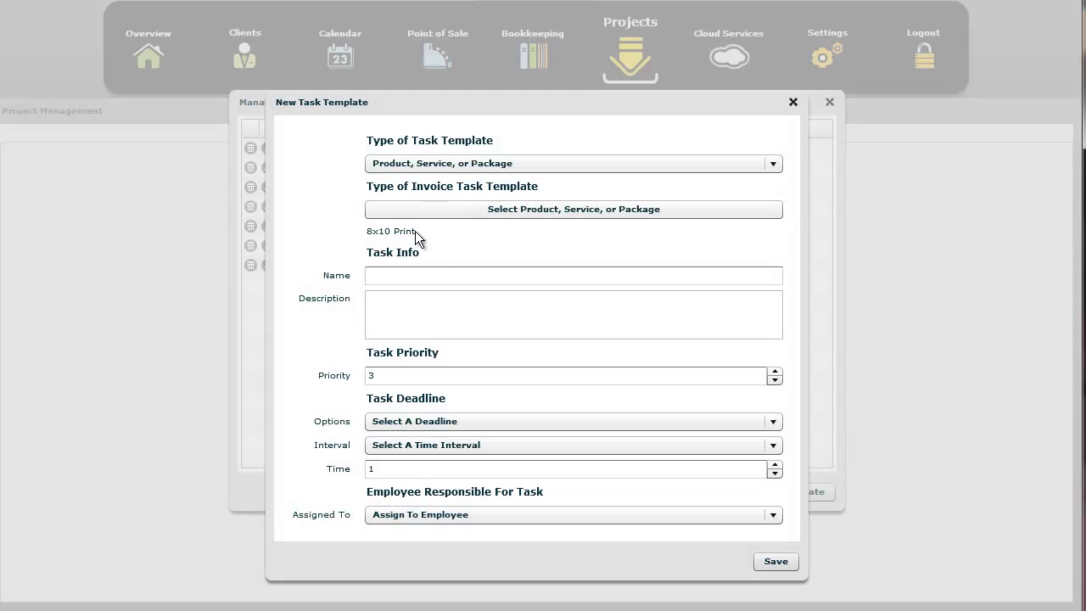
# Name the 8x10 Print task template Send Image To Print Lab, leaving the description empty.
pyautogui.click(423, 273)
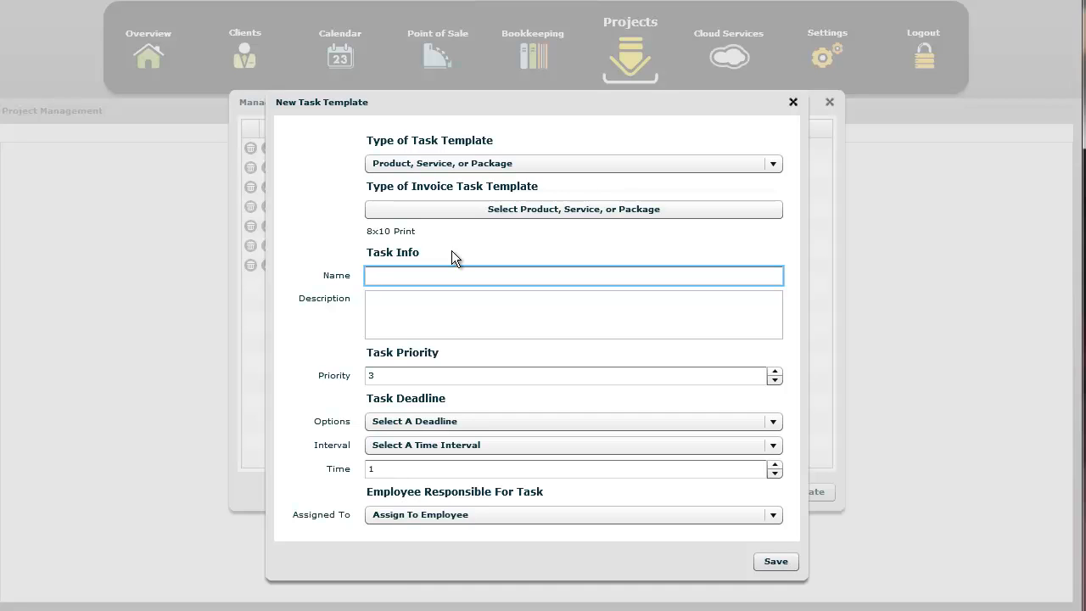
pyautogui.write('Send Image To Print Lab')
pyautogui.click(440, 320)
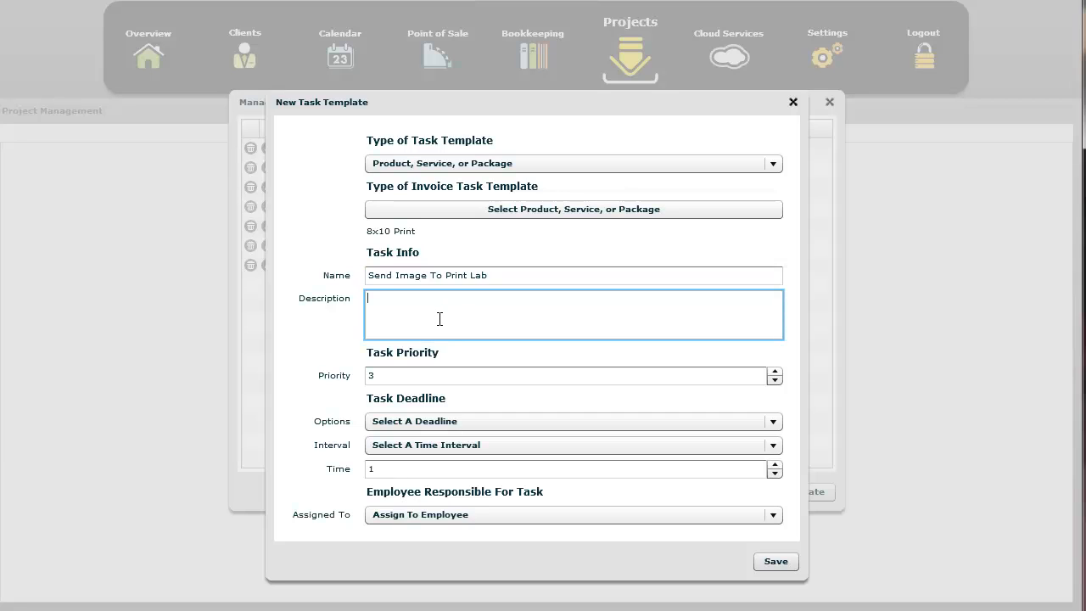
# Set the template's deadline to 3 Day(s) After Task Is Created and assign the task to an employee.
pyautogui.click(434, 421)
pyautogui.click(445, 439)
pyautogui.click(448, 442)
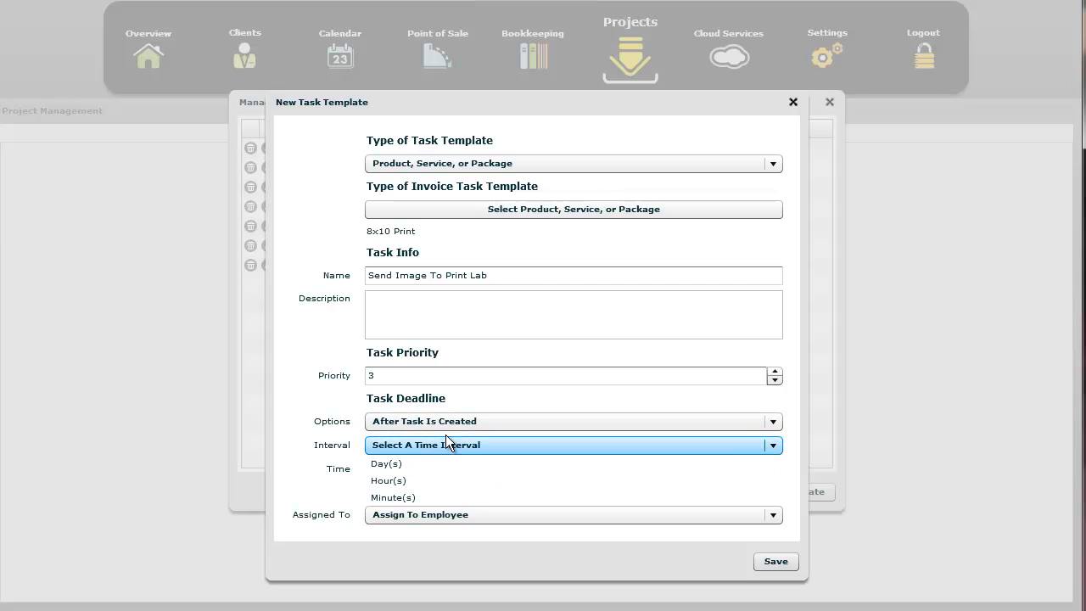
pyautogui.click(408, 465)
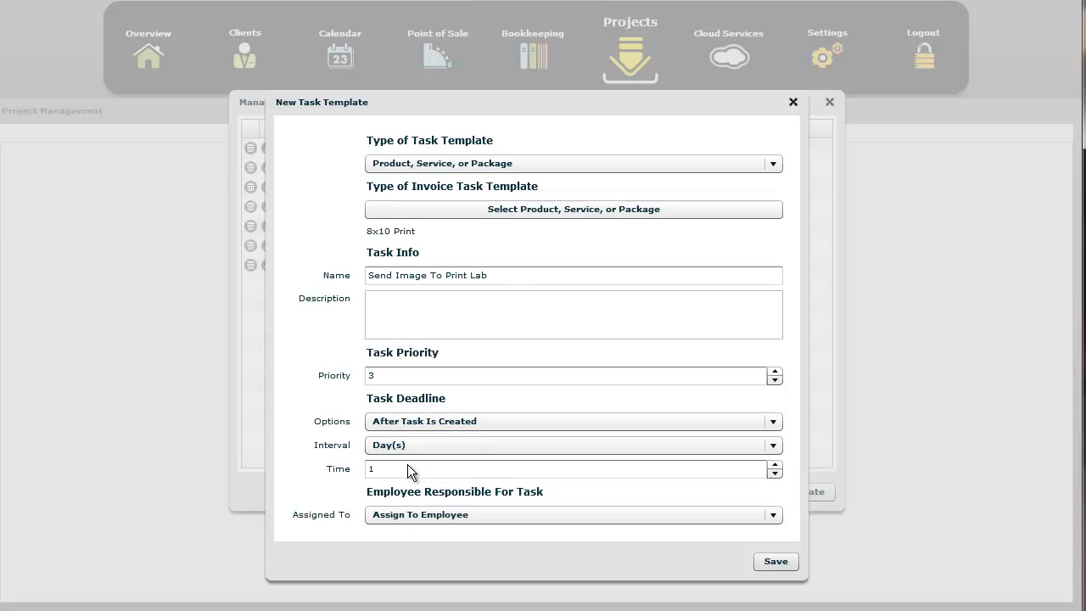
pyautogui.moveTo(385, 468); pyautogui.dragTo(314, 458)
pyautogui.write('3')
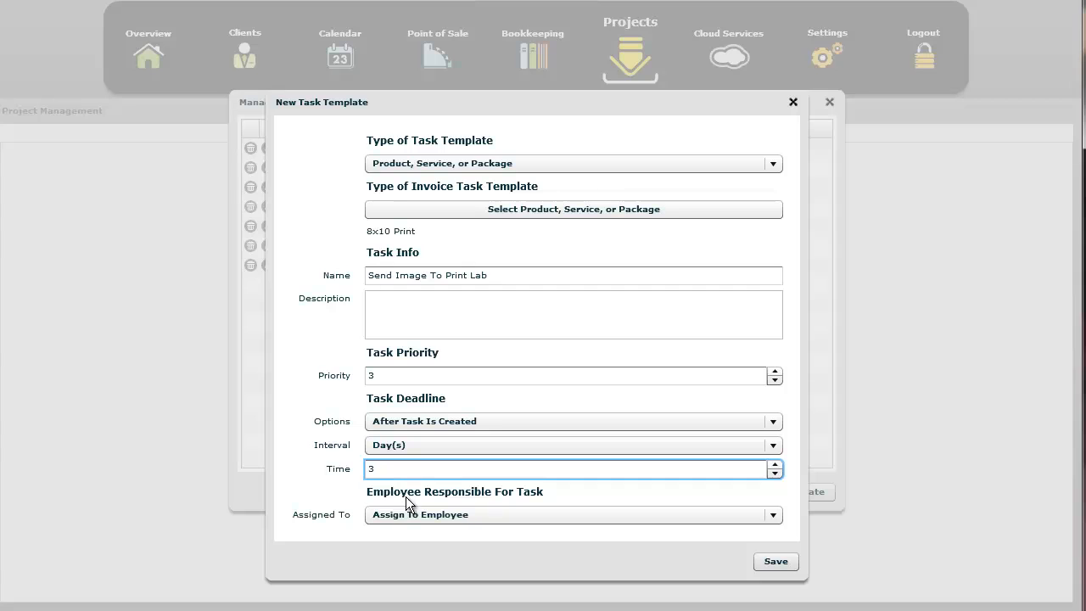
pyautogui.click(457, 509)
pyautogui.click(444, 533)
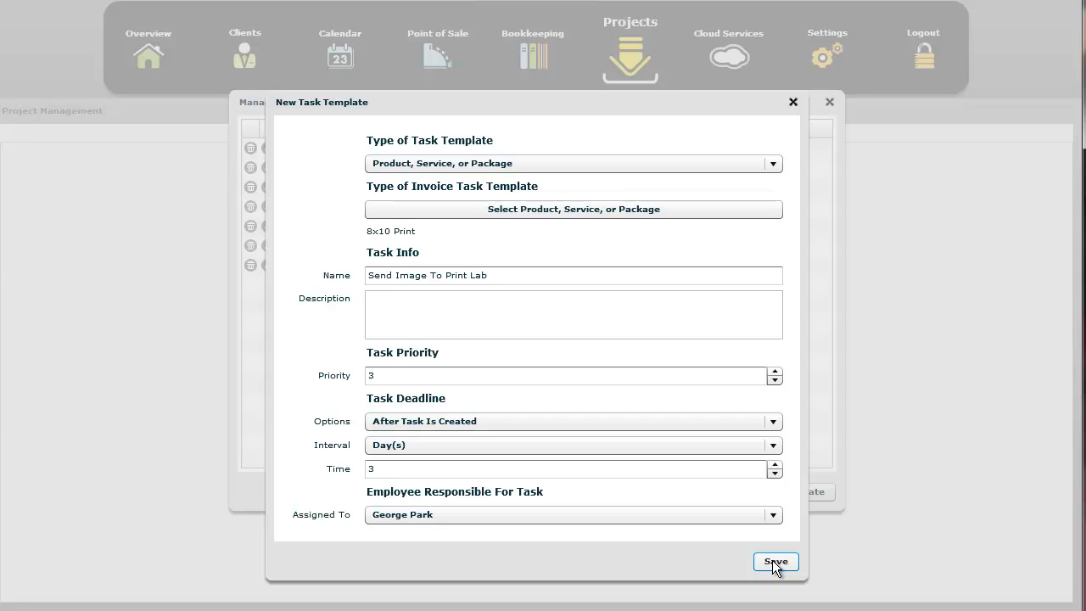
# Rename the template as Send 8x10 Image To Print Lab, save it and close the task template manager.
pyautogui.click(395, 275)
pyautogui.write('8x10')
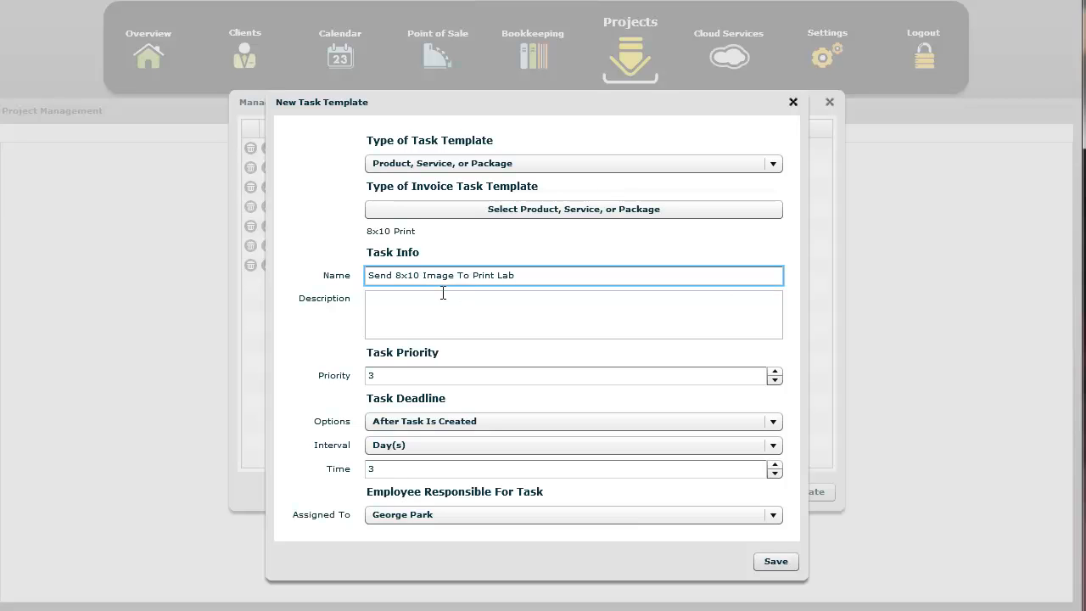
pyautogui.click(767, 559)
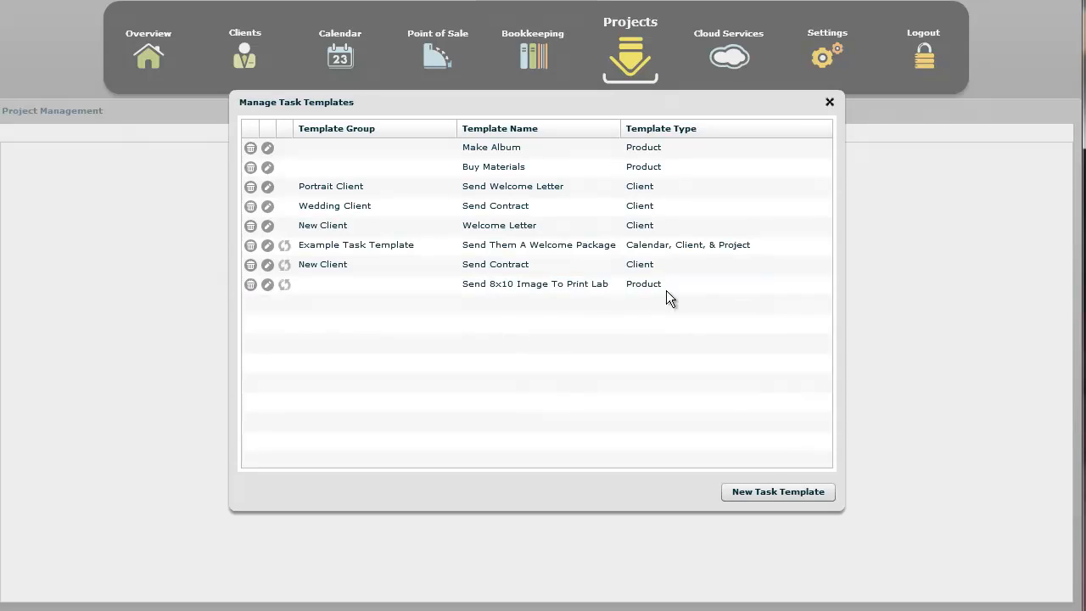
pyautogui.click(829, 101)
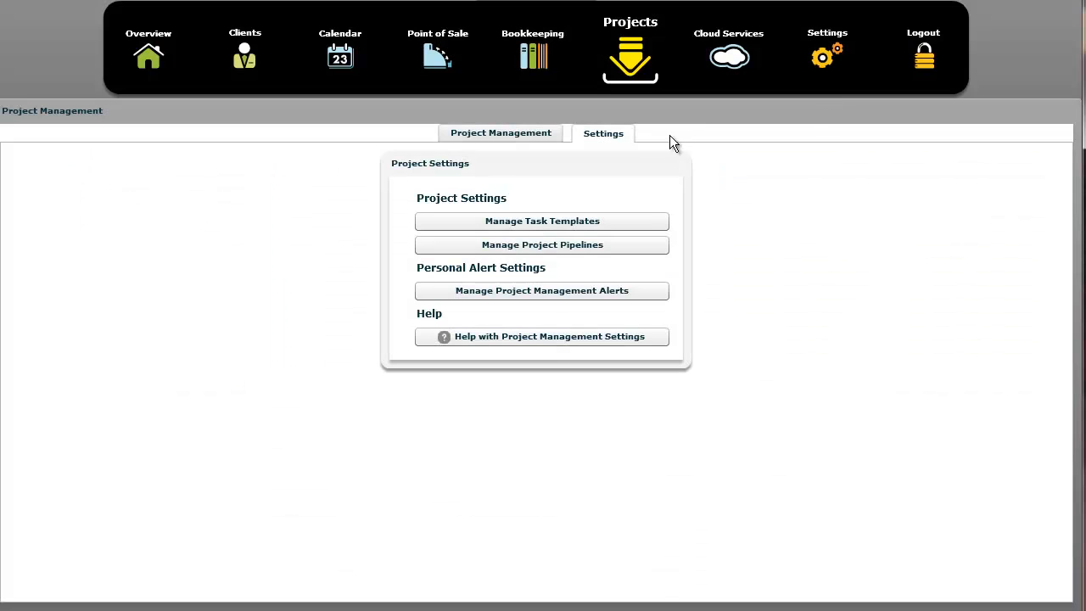
# Open the order project in the invoice projects, examine its tasks with a wider Task column and close it without saving.
pyautogui.click(494, 134)
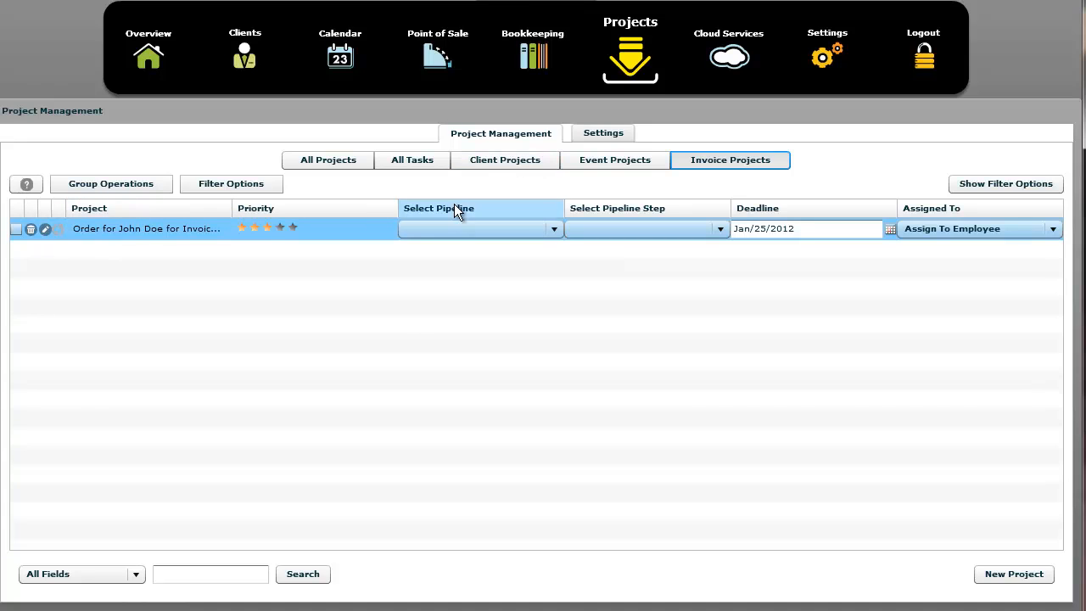
pyautogui.click(45, 229)
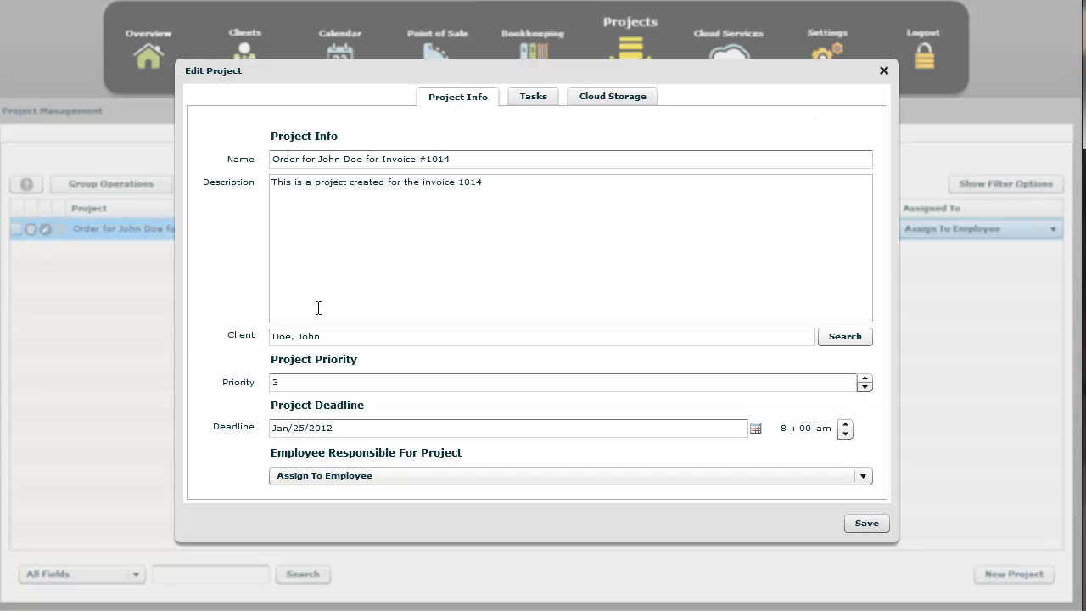
pyautogui.click(514, 97)
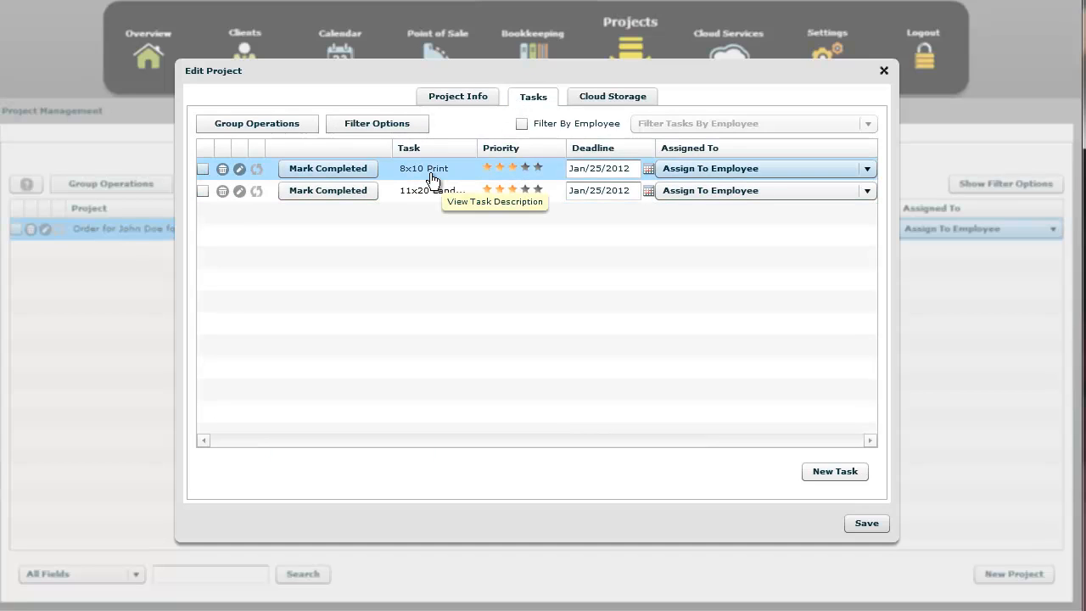
pyautogui.moveTo(478, 148); pyautogui.dragTo(552, 150)
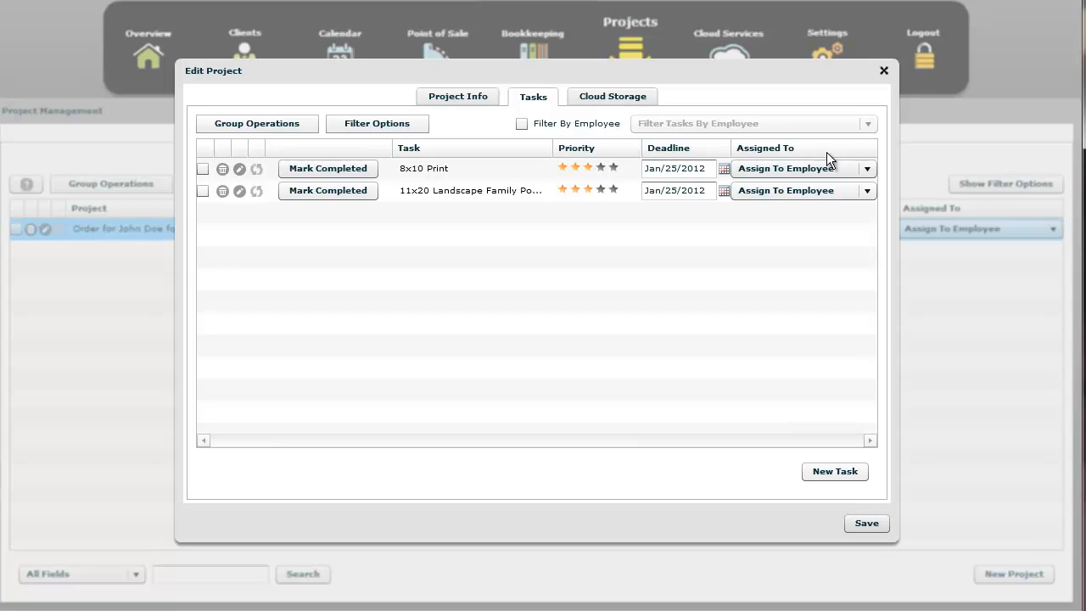
pyautogui.click(882, 70)
# Open the Clean Office Task List from all projects, examine its task names, deadlines and assigned employees, and close it.
pyautogui.click(348, 165)
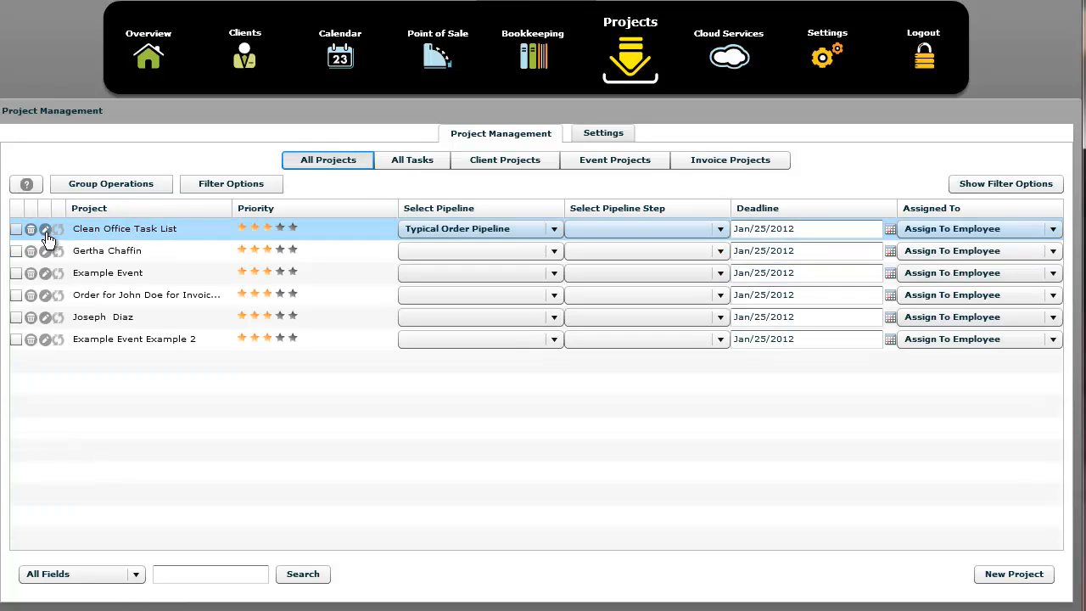
pyautogui.click(162, 233)
pyautogui.click(535, 99)
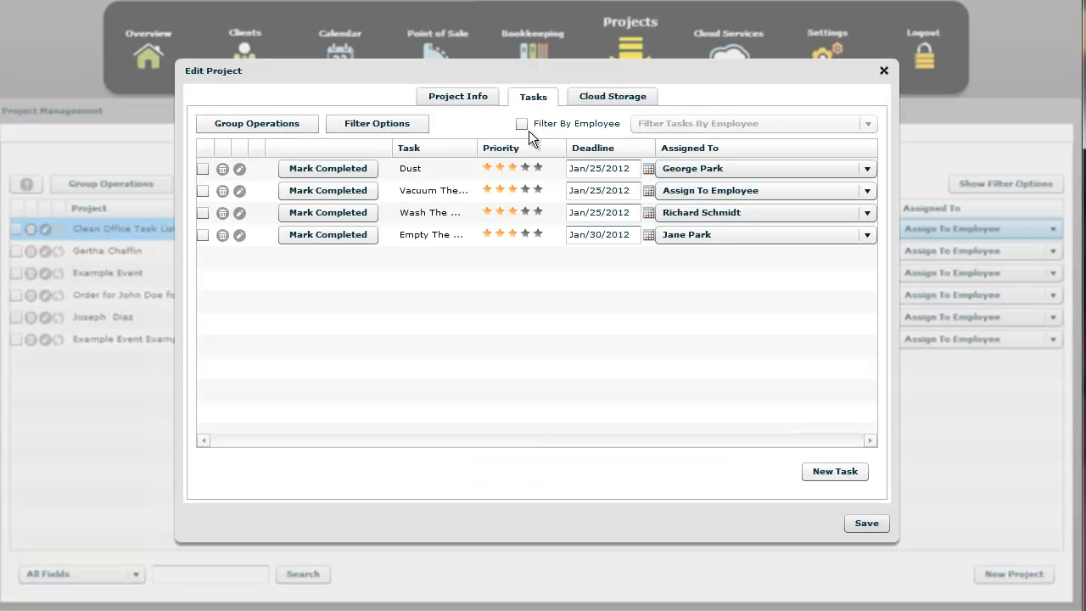
pyautogui.moveTo(450, 151); pyautogui.dragTo(515, 148)
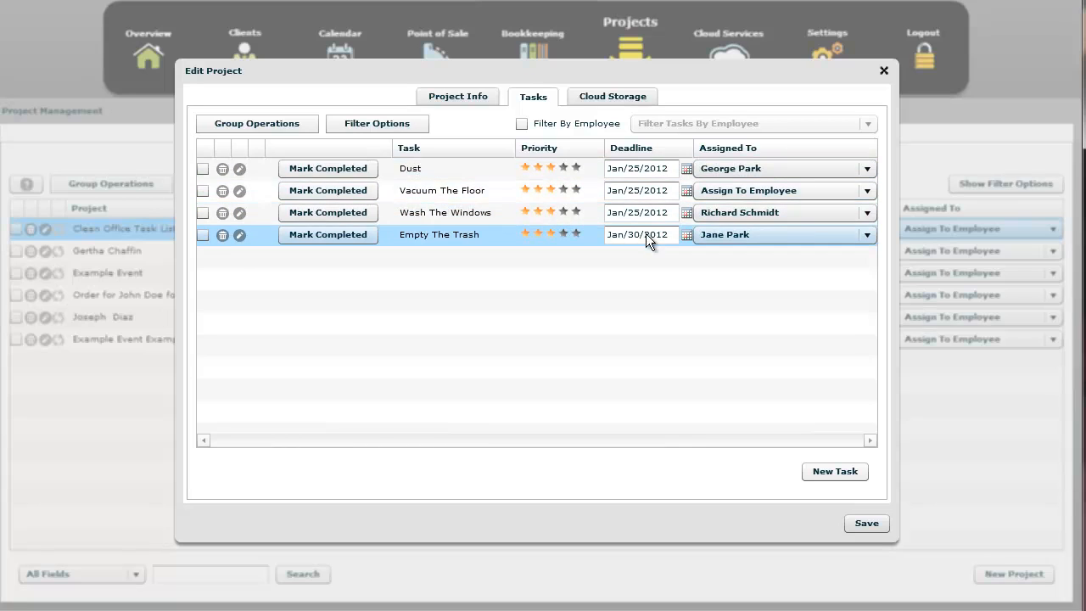
pyautogui.click(884, 72)
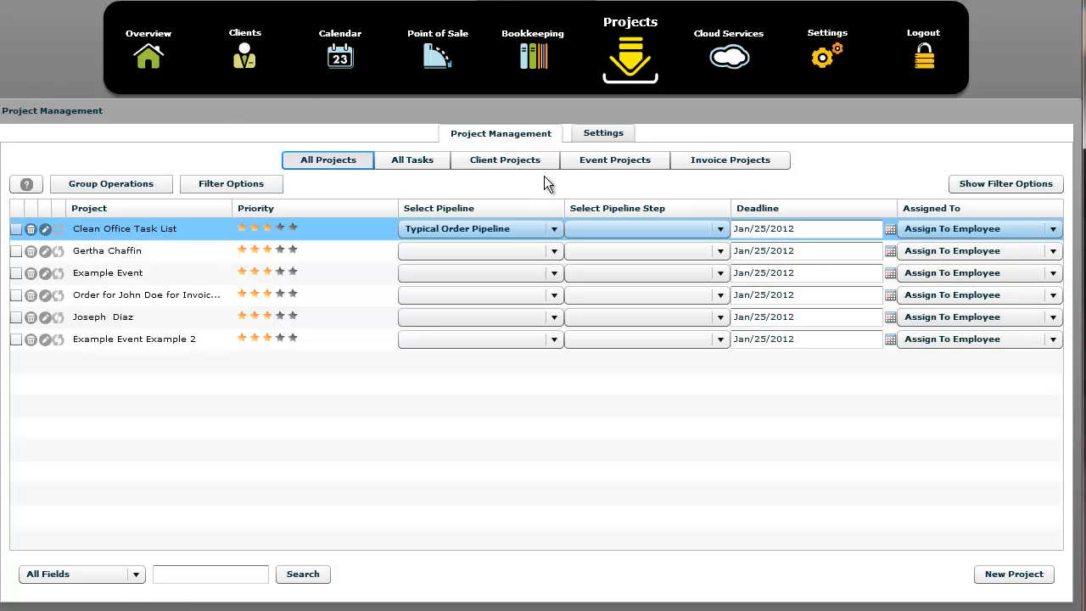
# Put the order project in the invoice projects list on the Typical Order Pipeline at the Processing Order step.
pyautogui.click(714, 164)
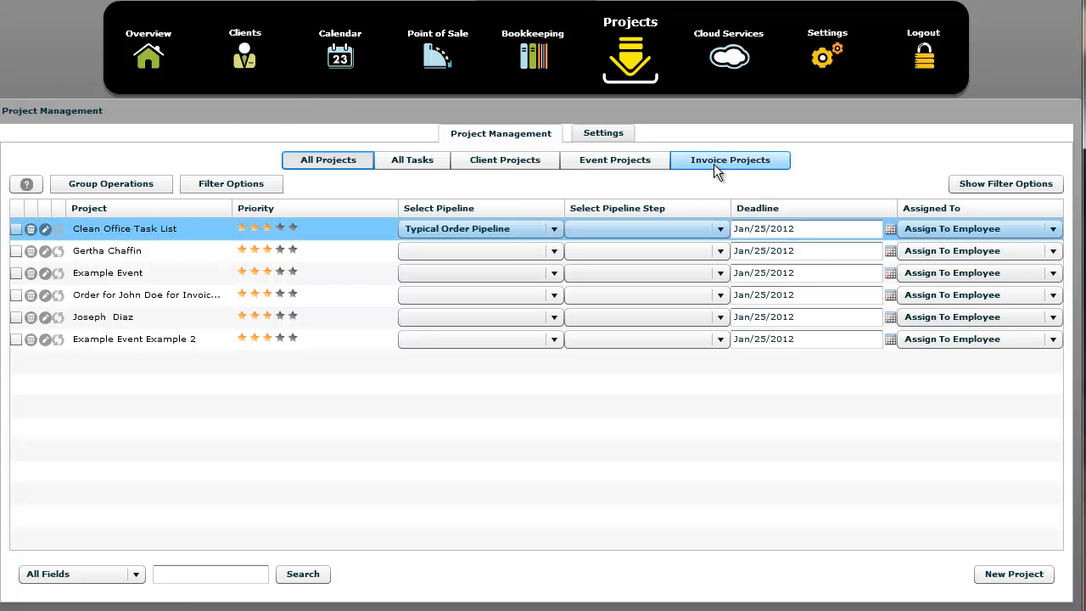
pyautogui.click(527, 228)
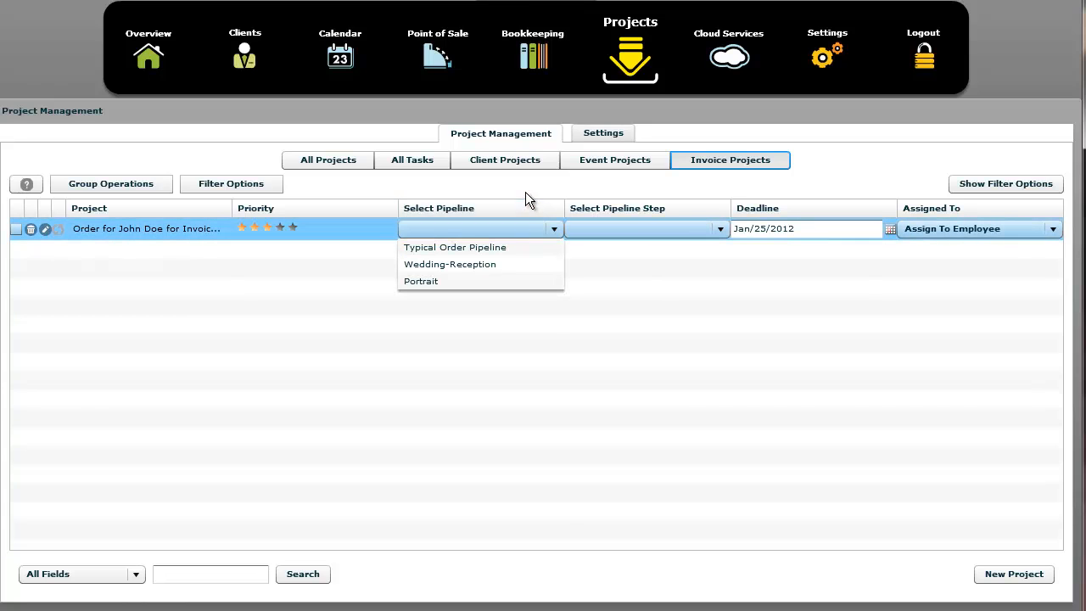
pyautogui.click(488, 247)
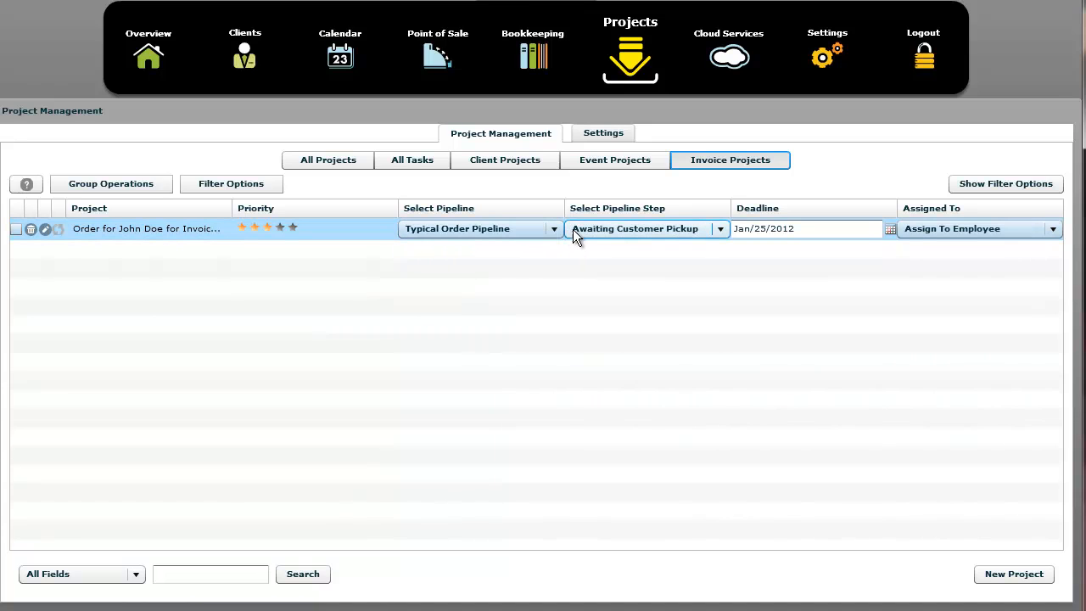
pyautogui.click(722, 229)
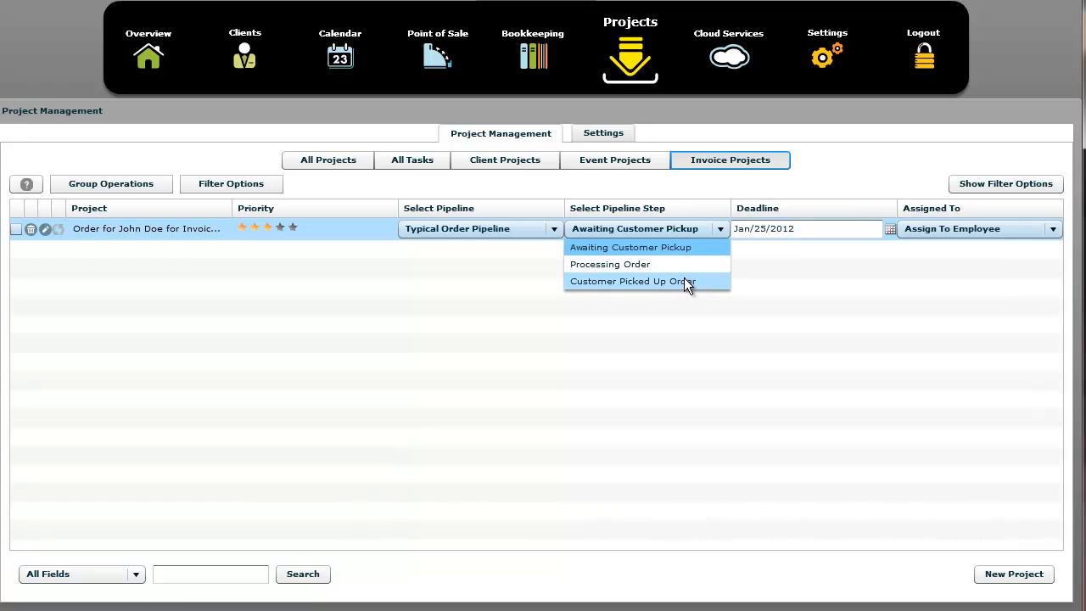
pyautogui.click(650, 263)
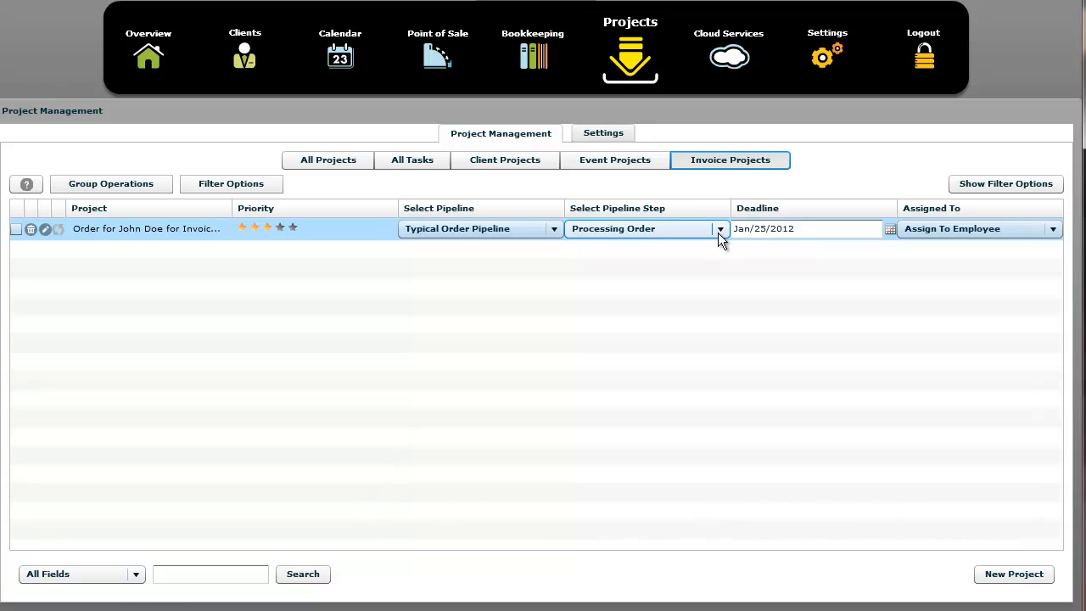
# Move the order project's pipeline step to Awaiting Customer Pickup and on to Customer Picked Up Order.
pyautogui.click(718, 233)
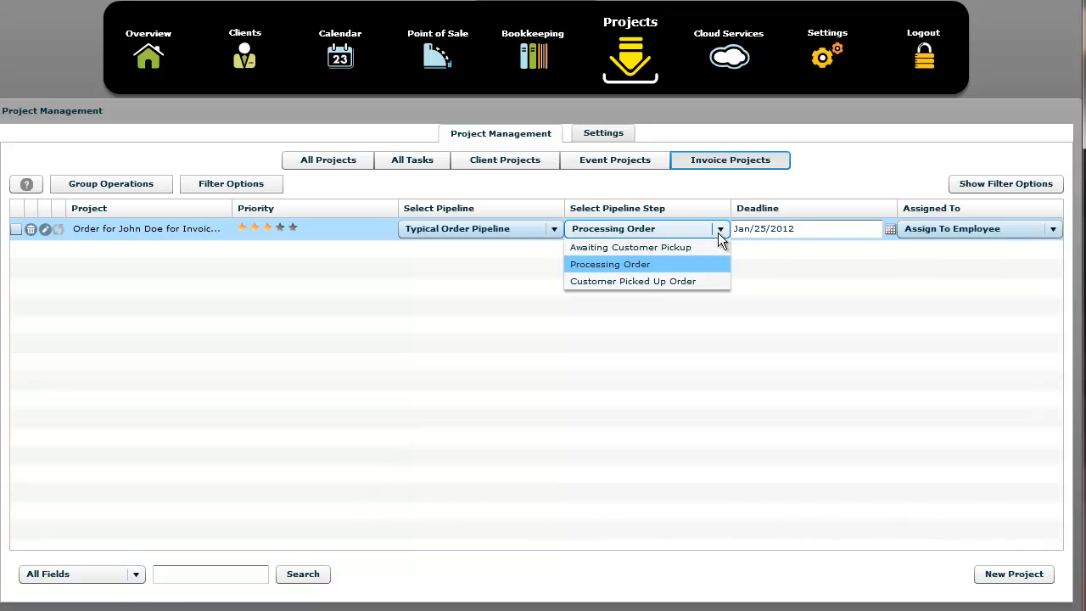
pyautogui.click(686, 247)
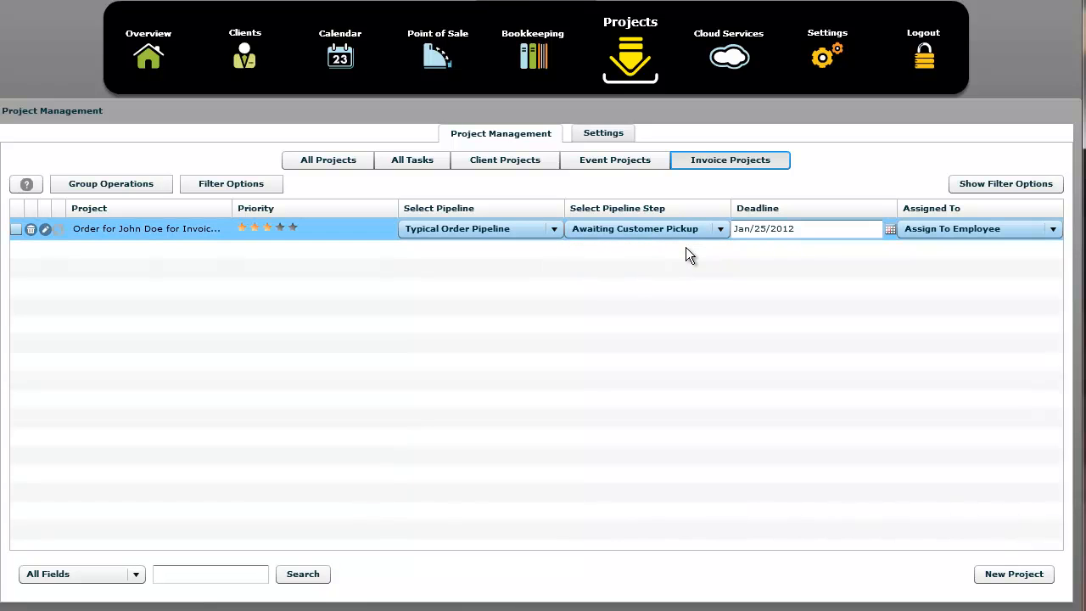
pyautogui.click(665, 231)
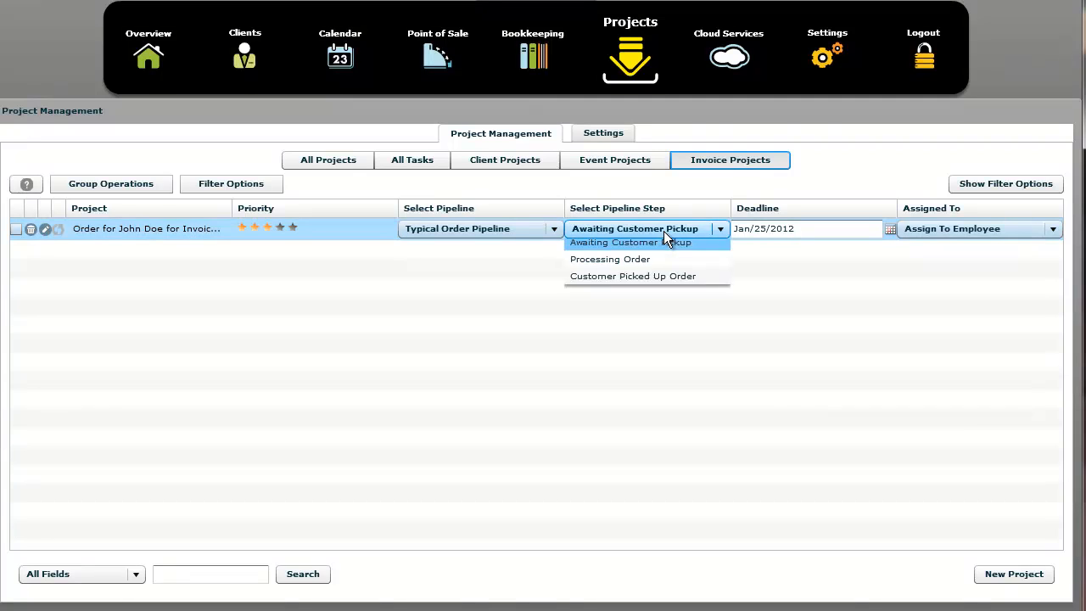
pyautogui.click(638, 281)
# Select the order project in the invoice projects list and mark it as completed.
pyautogui.click(16, 228)
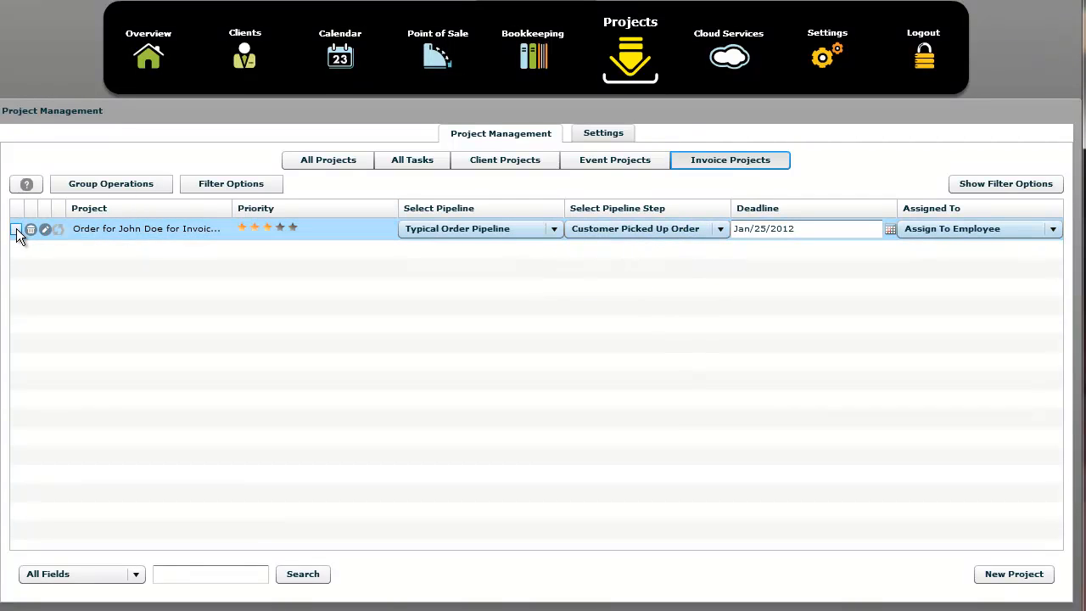
pyautogui.click(90, 186)
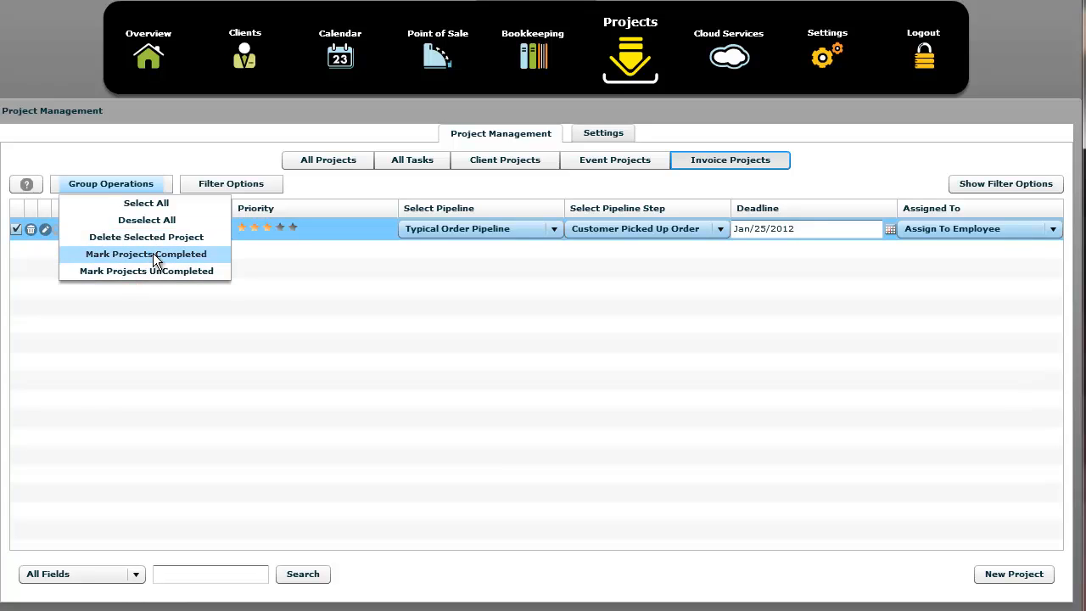
pyautogui.click(153, 252)
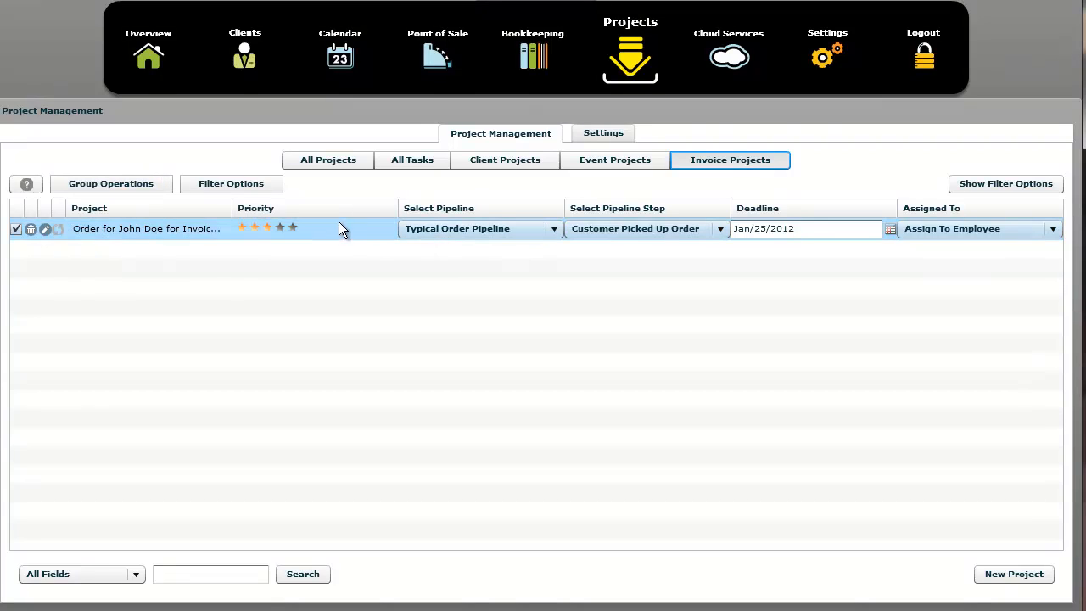
# Open the Clean Office Task List from all projects, read its full task names with a wider Task column and close it without saving.
pyautogui.click(331, 161)
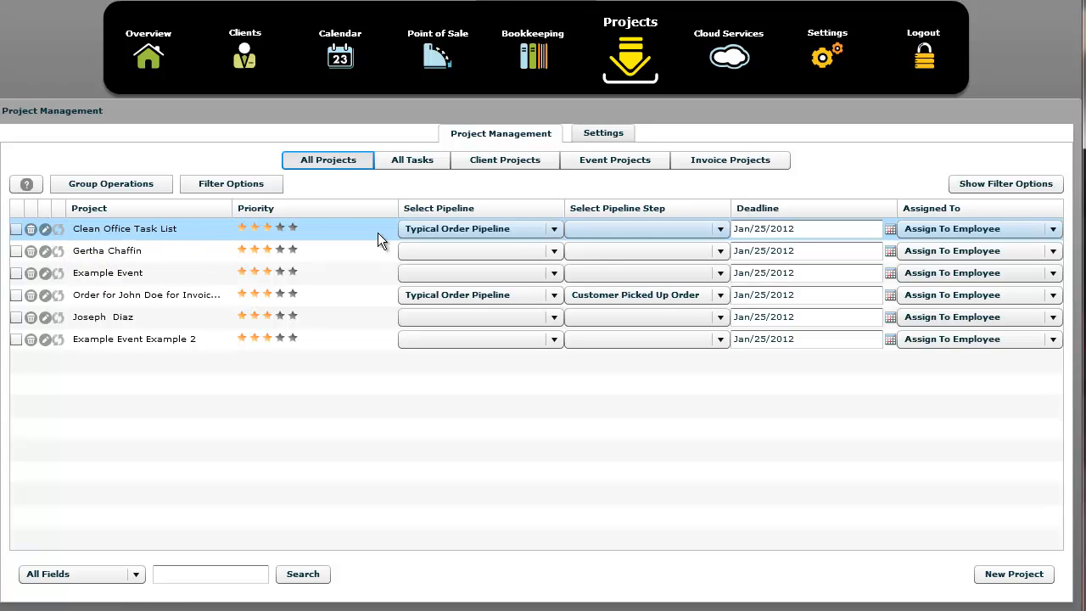
pyautogui.click(45, 229)
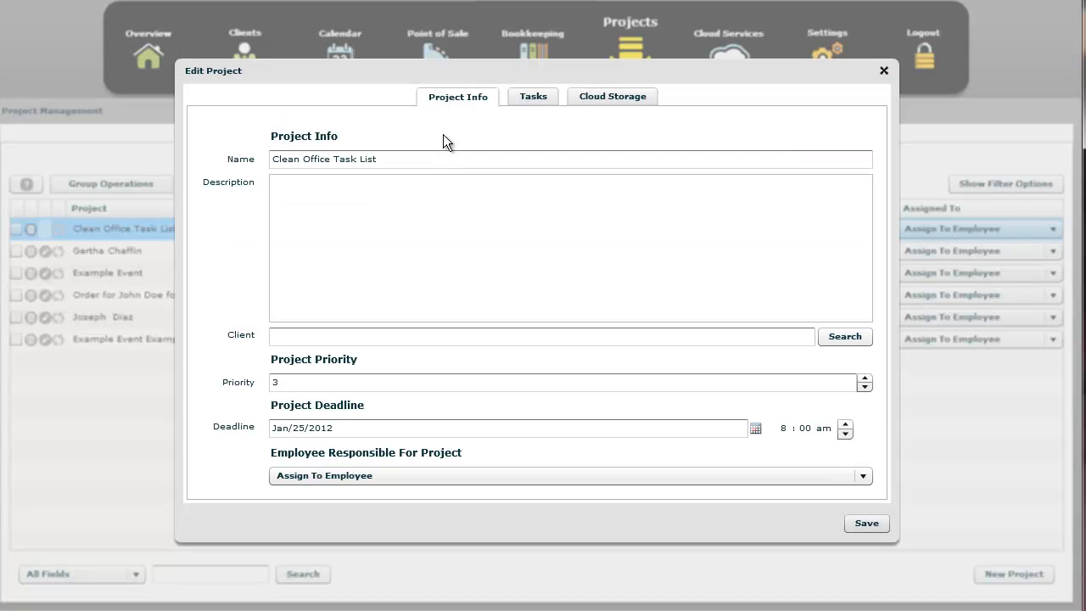
pyautogui.click(517, 93)
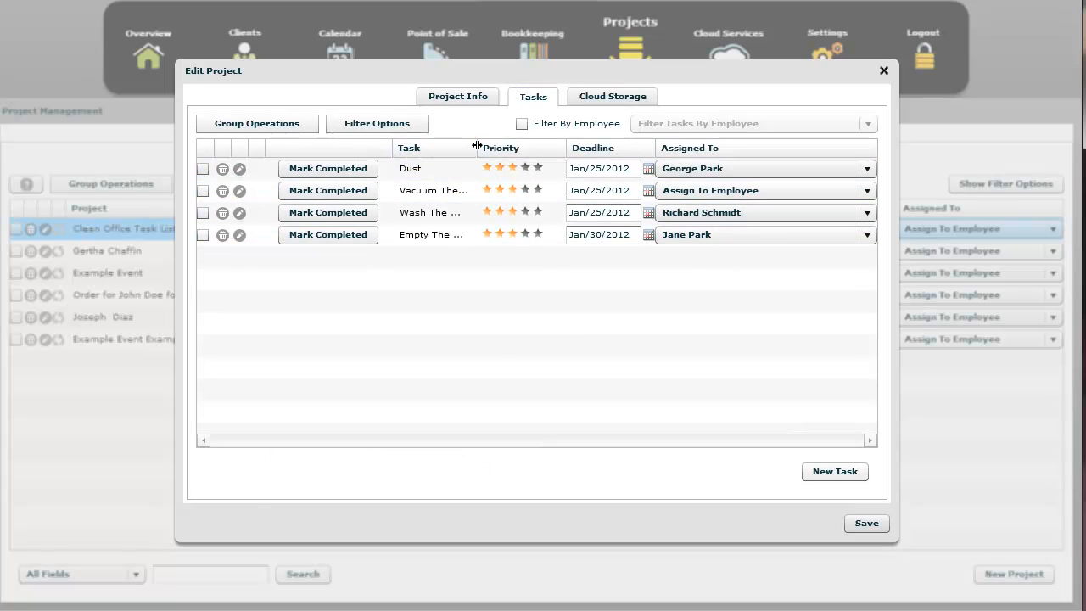
pyautogui.moveTo(478, 149); pyautogui.dragTo(547, 151)
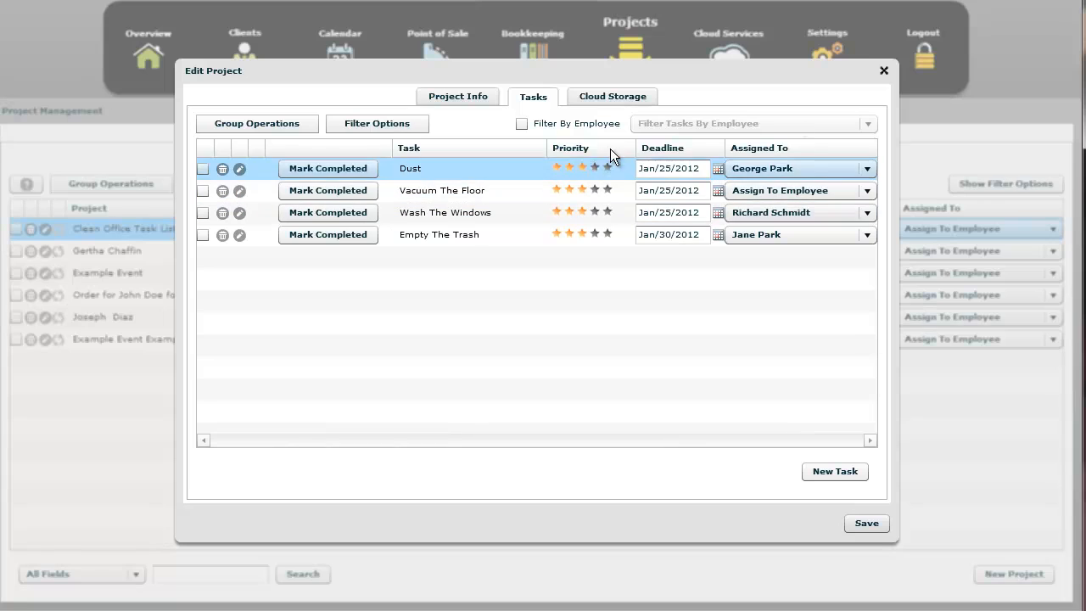
pyautogui.click(883, 70)
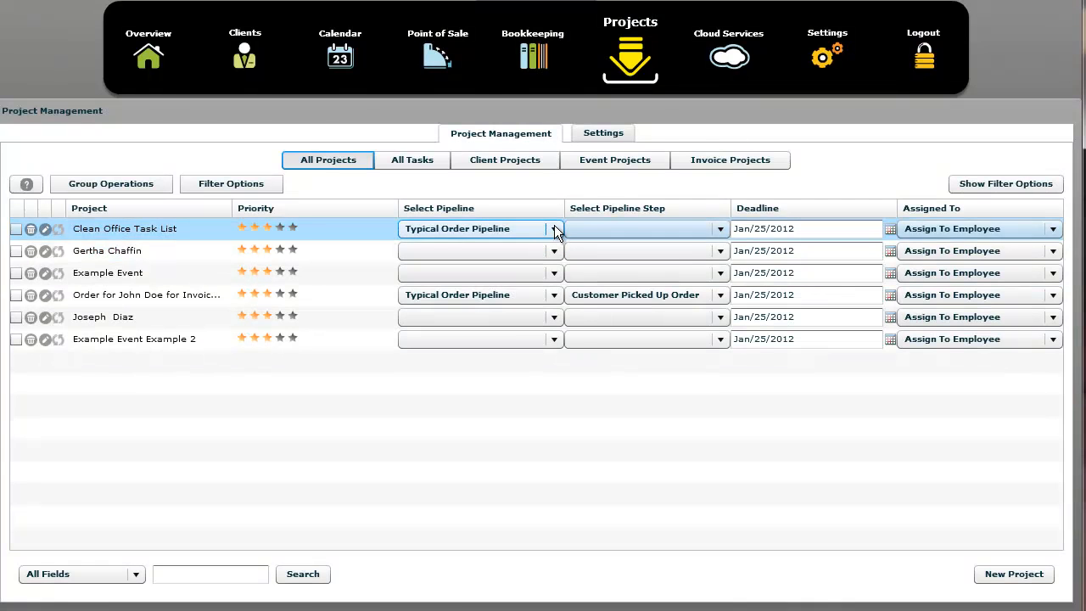
# Start a new project pipeline in the project settings and name it Clean Office.
pyautogui.click(623, 133)
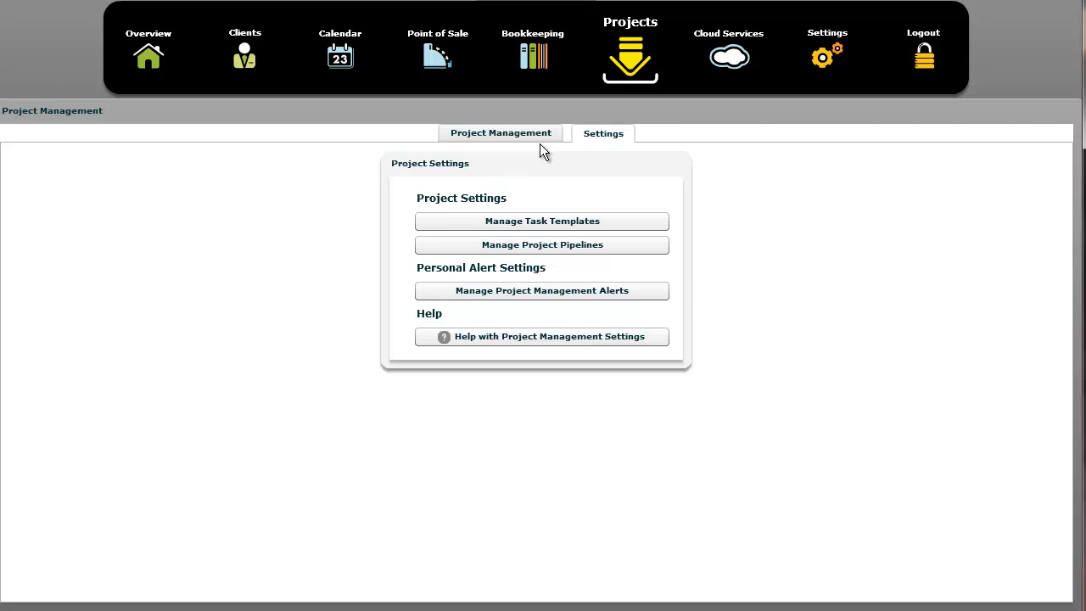
pyautogui.click(575, 252)
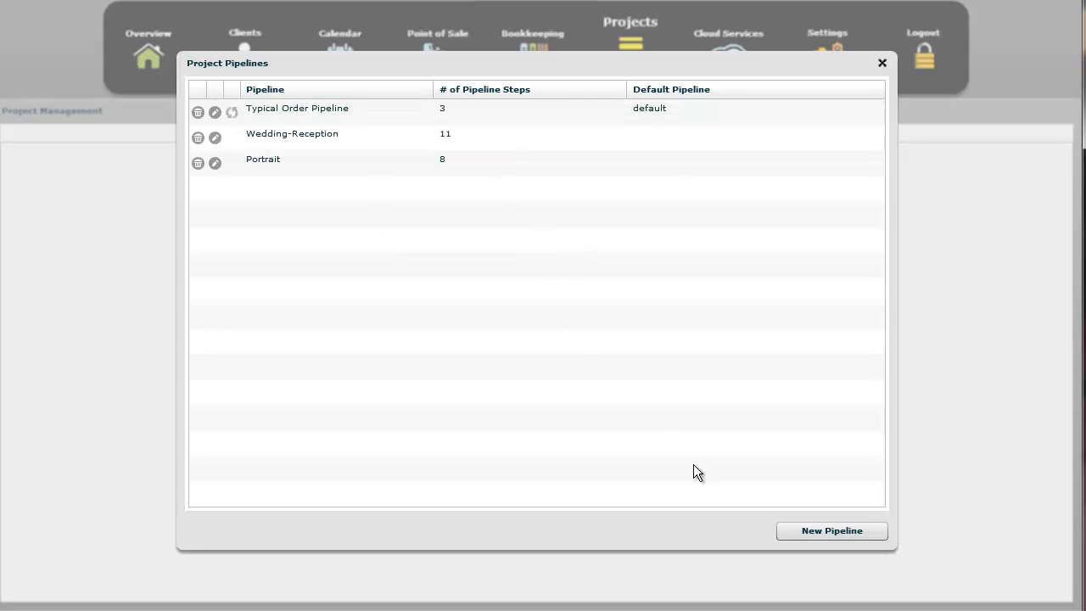
pyautogui.click(811, 530)
pyautogui.click(411, 128)
pyautogui.write('Clean Office')
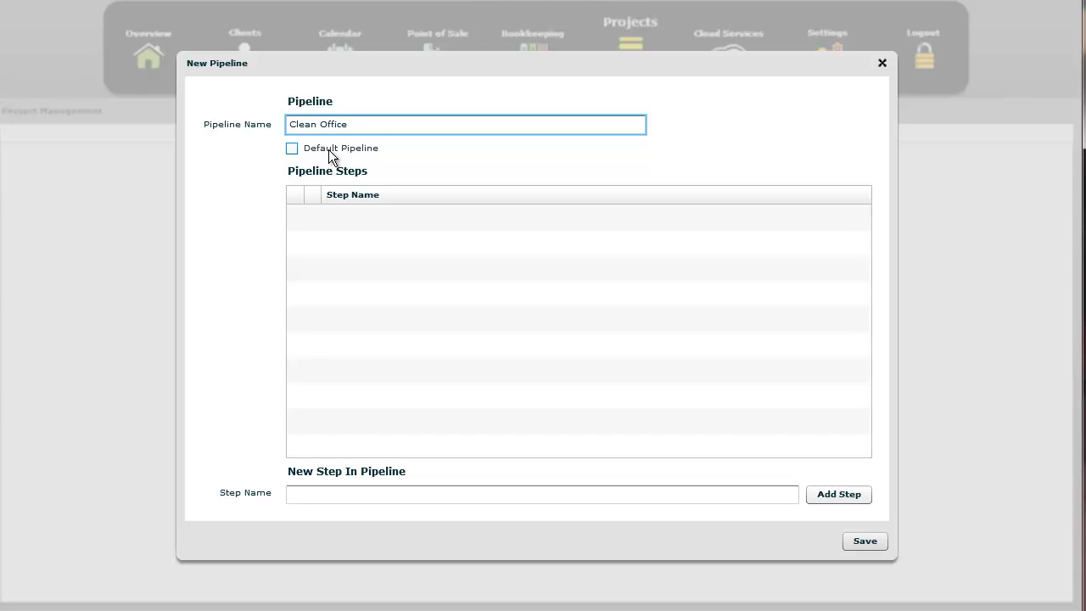
# Add the steps Take Out The Trash and Dust to the Clean Office pipeline.
pyautogui.click(348, 499)
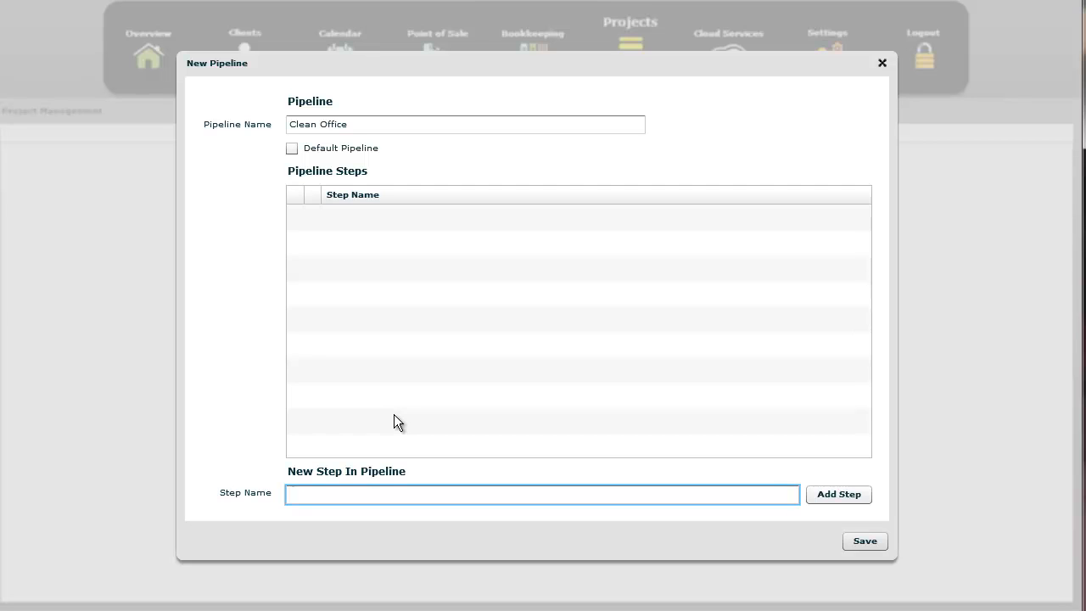
pyautogui.write('Take Out The Trash')
pyautogui.click(838, 494)
pyautogui.click(437, 492)
pyautogui.write('Dust')
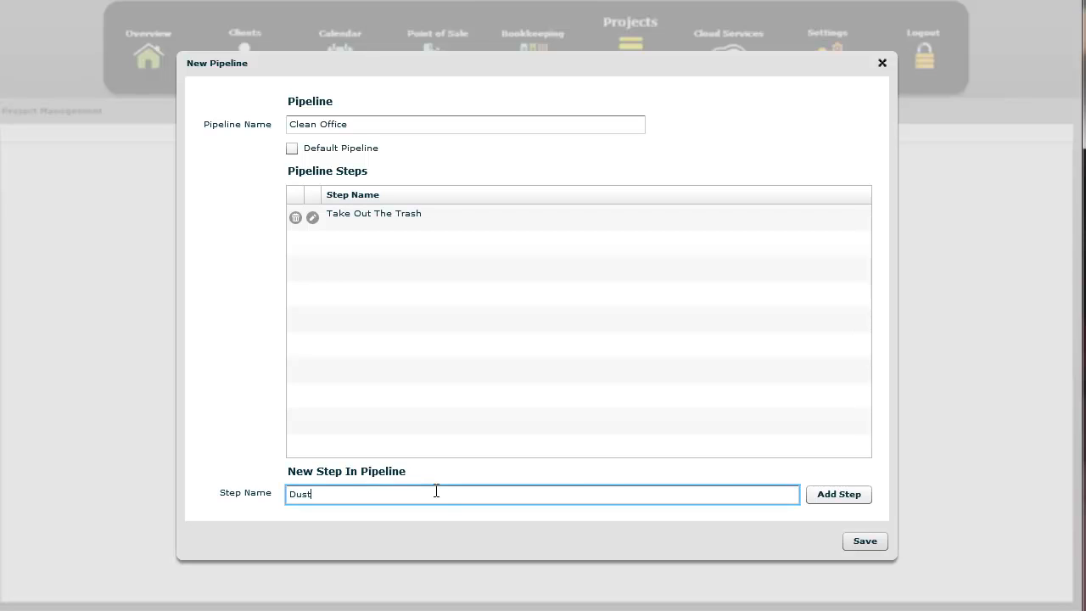
pyautogui.click(810, 494)
# Add Vacuum The Floor as the third step of the Clean Office pipeline.
pyautogui.click(707, 501)
pyautogui.write('Vacuum the')
pyautogui.press('BackSpace')
pyautogui.press('BackSpace')
pyautogui.press('BackSpace')
pyautogui.write('The Floor')
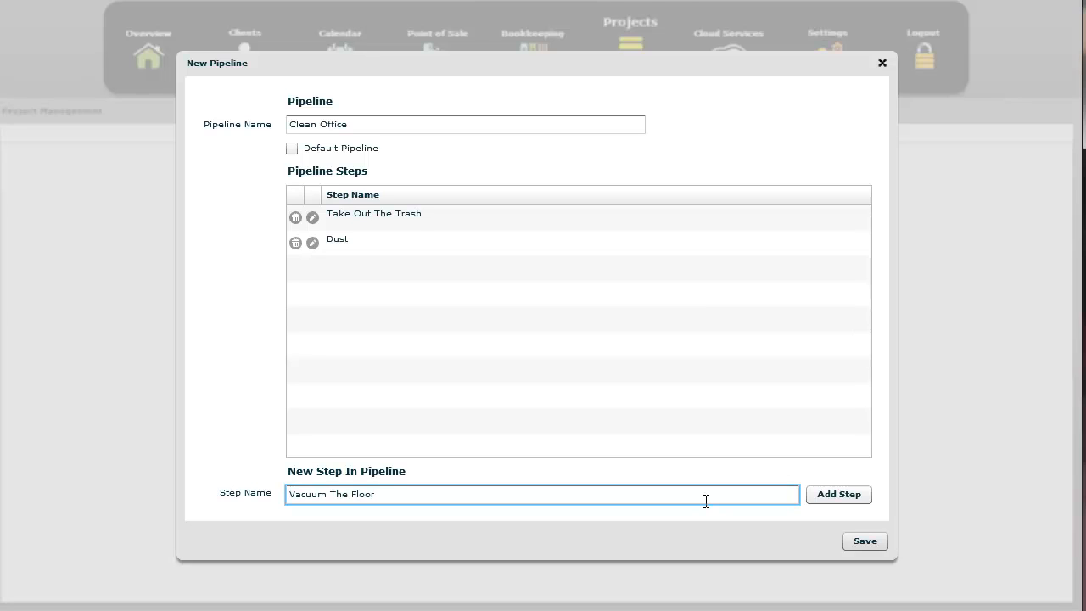
pyautogui.click(817, 496)
# Enter Wash The Windows as the next step name and save the new Clean Office pipeline.
pyautogui.click(773, 496)
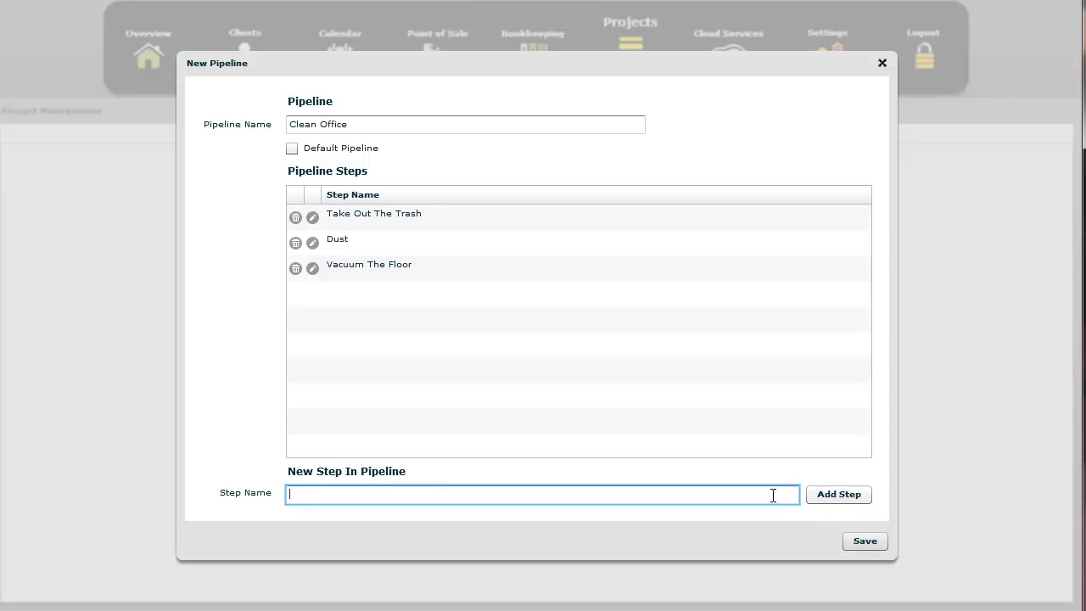
pyautogui.write('Wash The Windows')
pyautogui.click(870, 543)
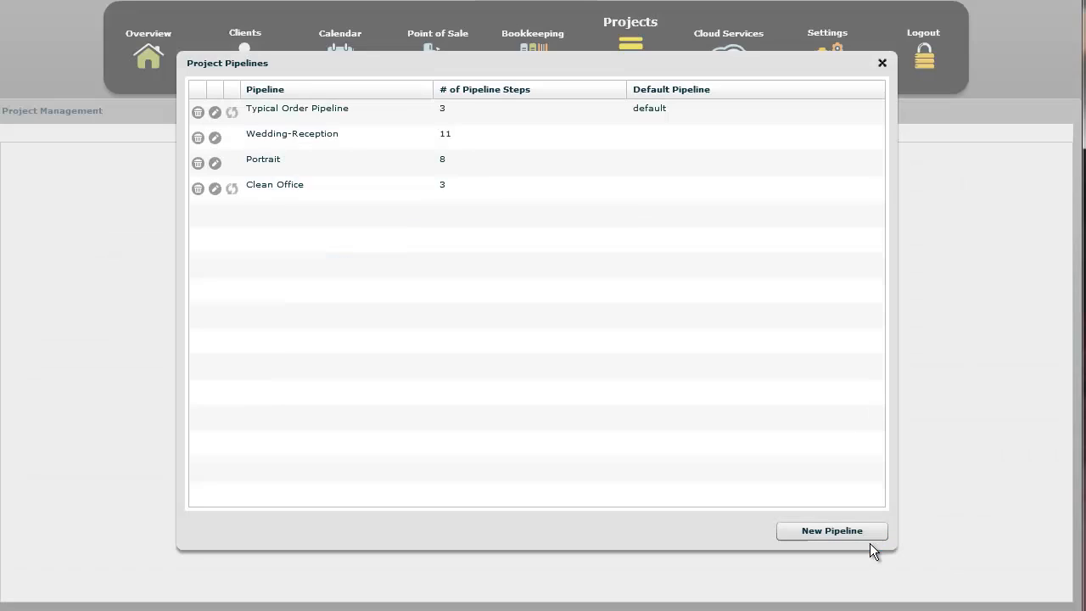
# Reopen the Clean Office pipeline for editing, add the step Wash The Windows and save the pipeline.
pyautogui.click(215, 188)
pyautogui.click(416, 497)
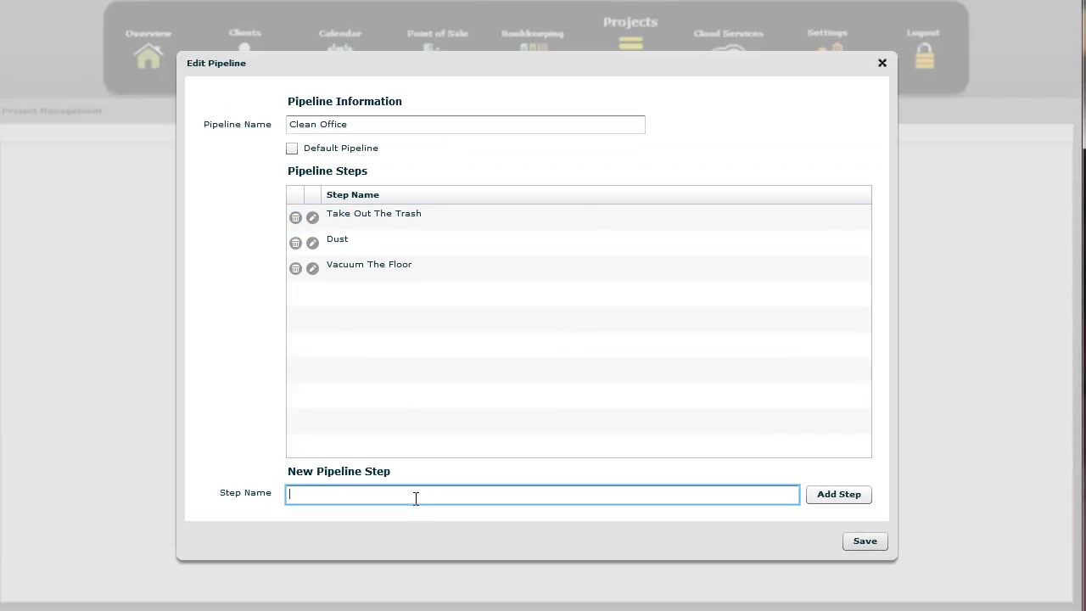
pyautogui.write('Was T')
pyautogui.press('BackSpace')
pyautogui.press('BackSpace')
pyautogui.press('BackSpace')
pyautogui.write('sh The Windows')
pyautogui.click(820, 496)
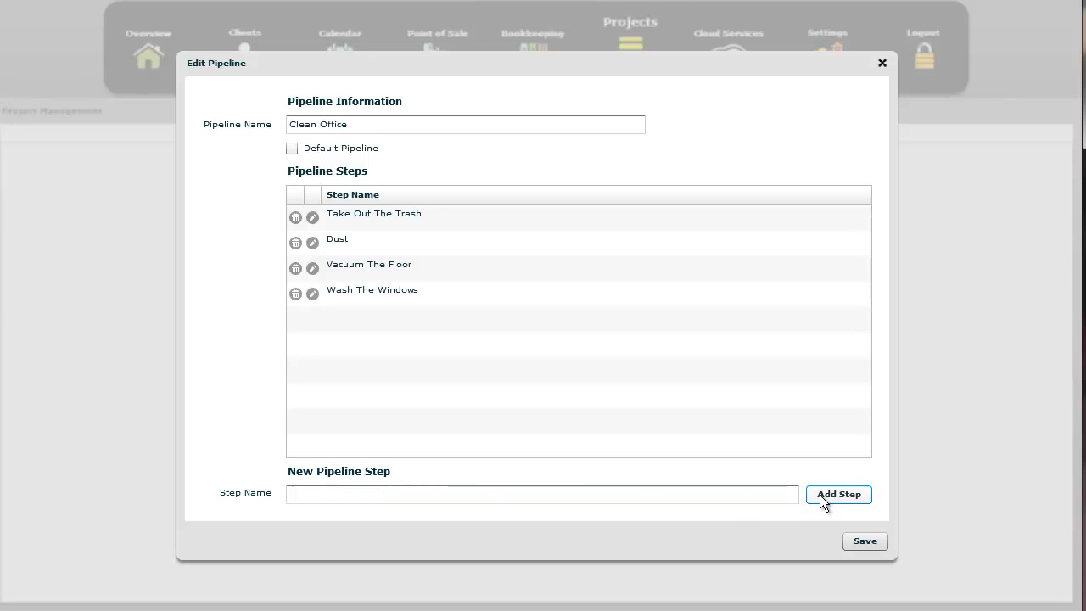
pyautogui.click(866, 541)
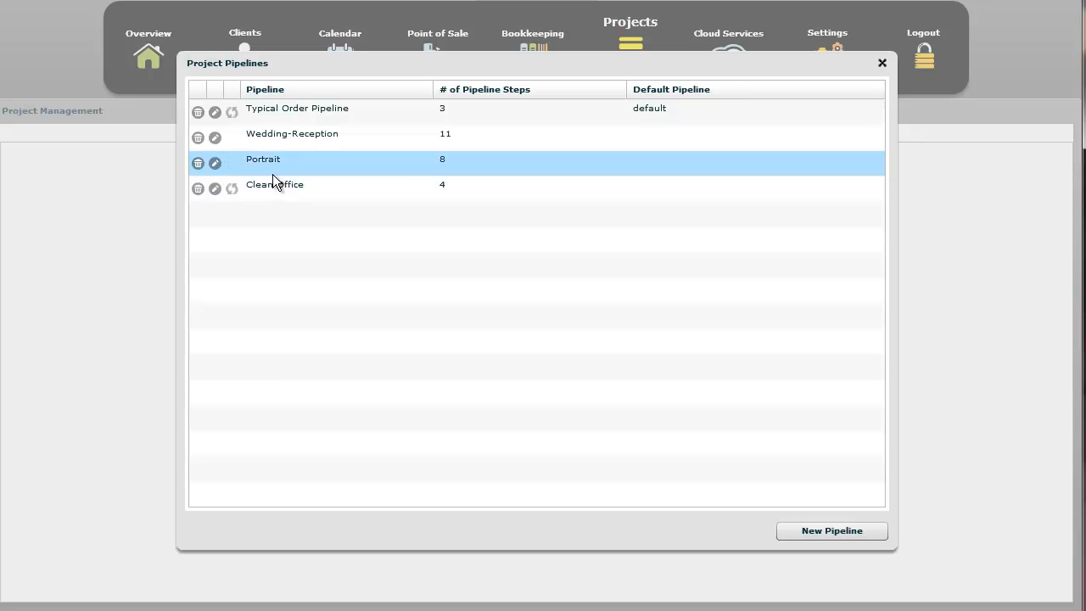
# Examine the steps of the Wedding-Reception pipeline, close the pipeline manager and return to the list of all projects.
pyautogui.click(215, 138)
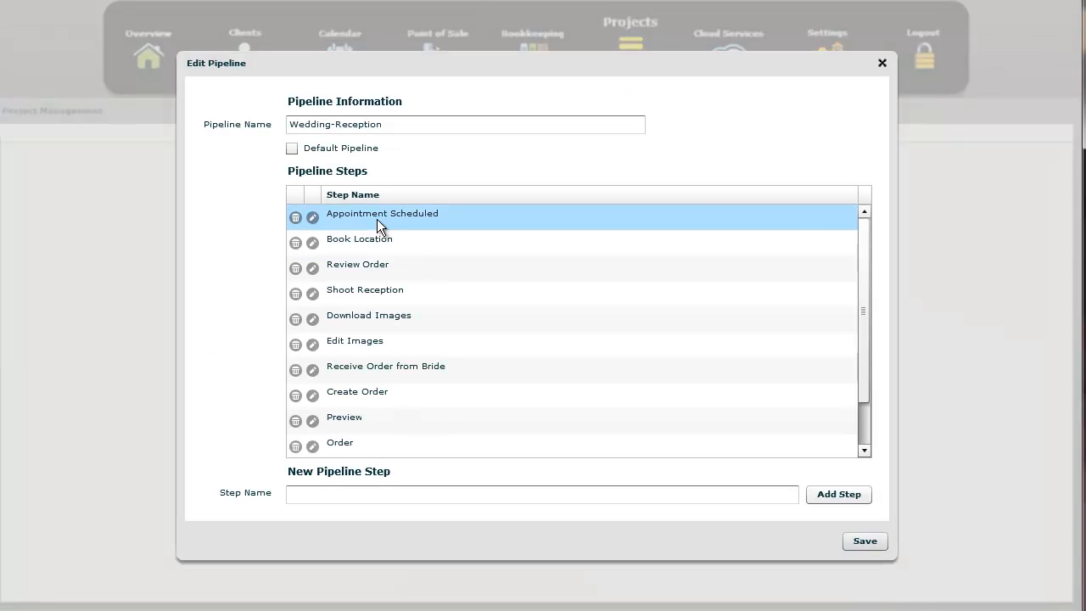
pyautogui.scroll(-2, 385, 365)
pyautogui.scroll(2, 384, 364)
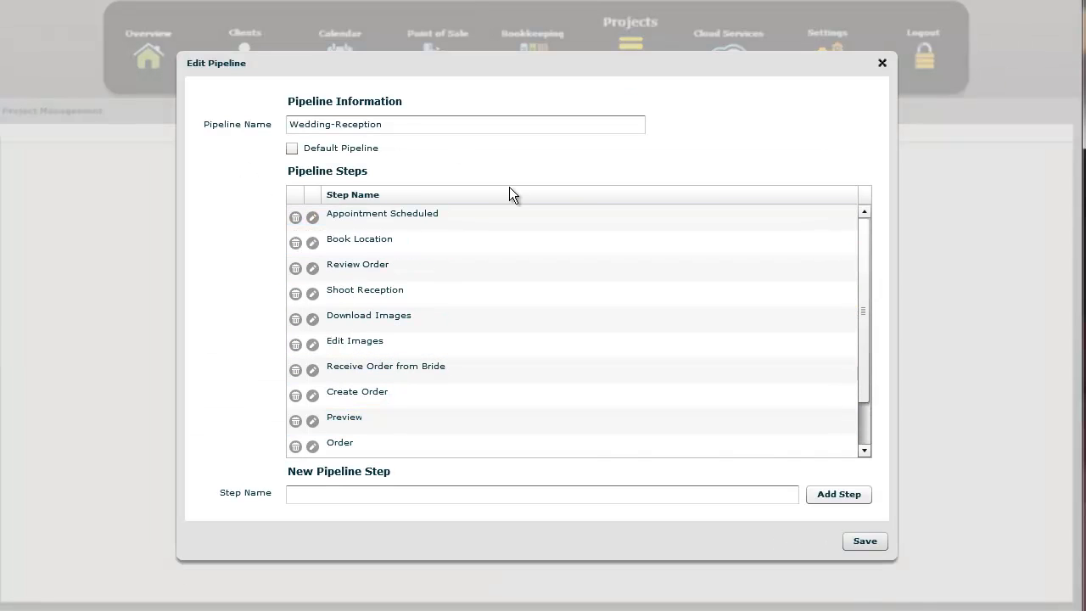
pyautogui.click(882, 63)
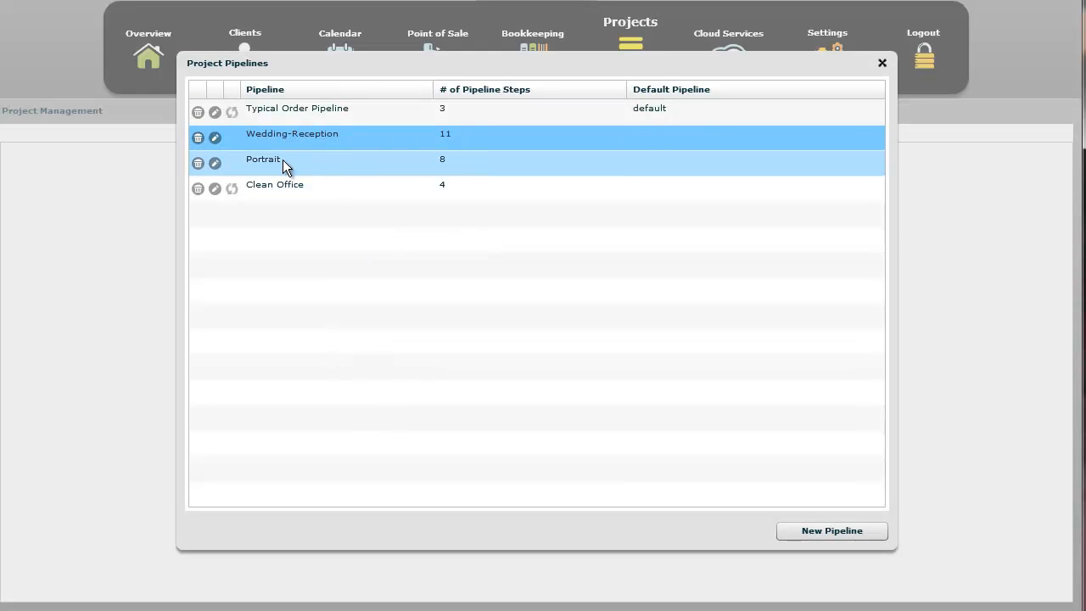
pyautogui.click(880, 62)
pyautogui.click(446, 138)
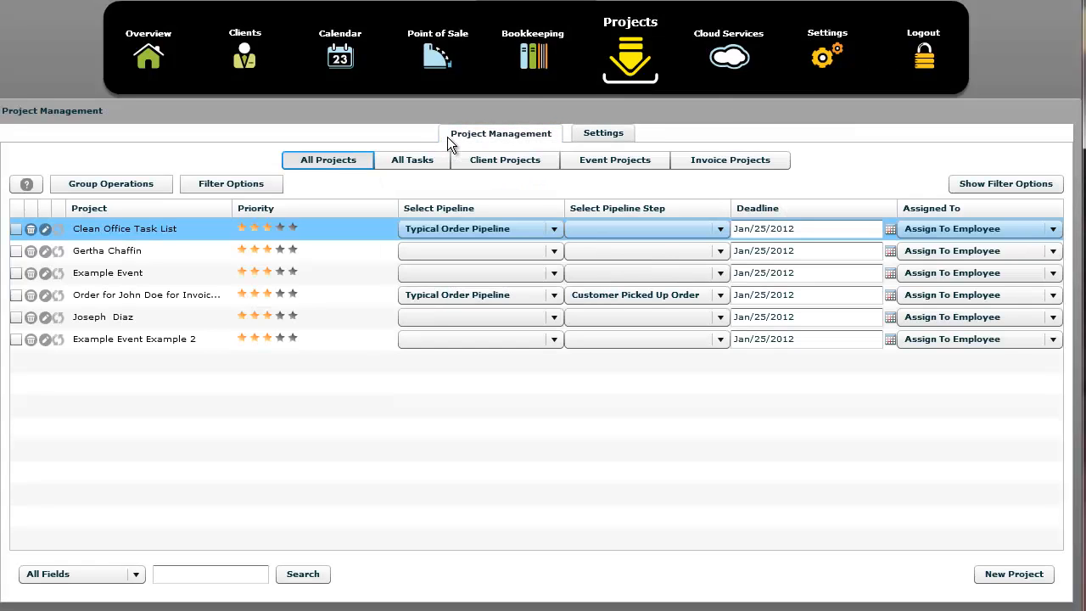
# Put the Clean Office Task List project on the Clean Office pipeline at the Dust step.
pyautogui.click(482, 229)
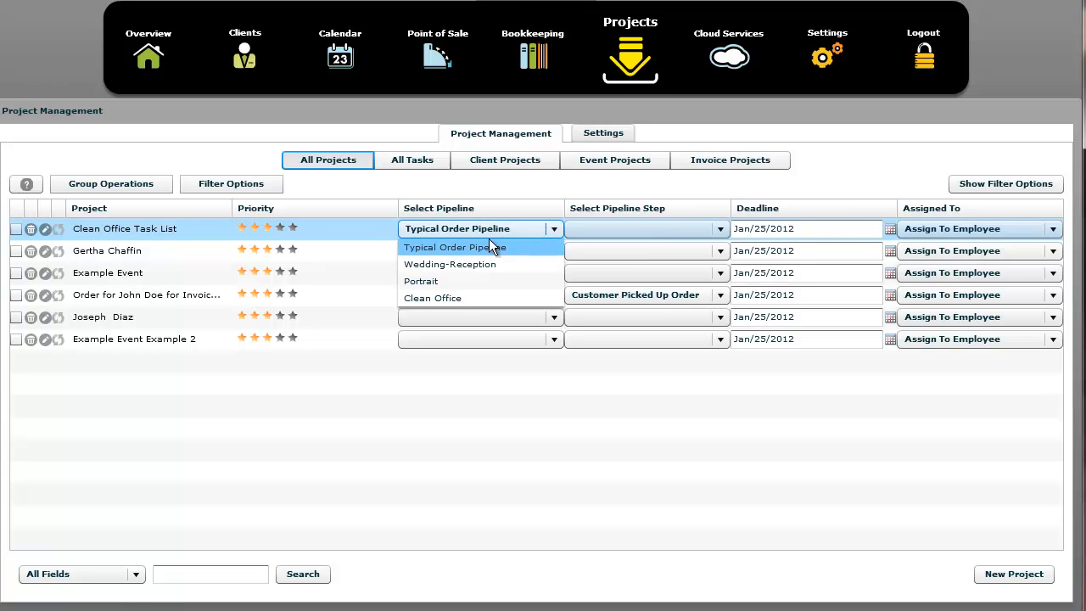
pyautogui.click(474, 295)
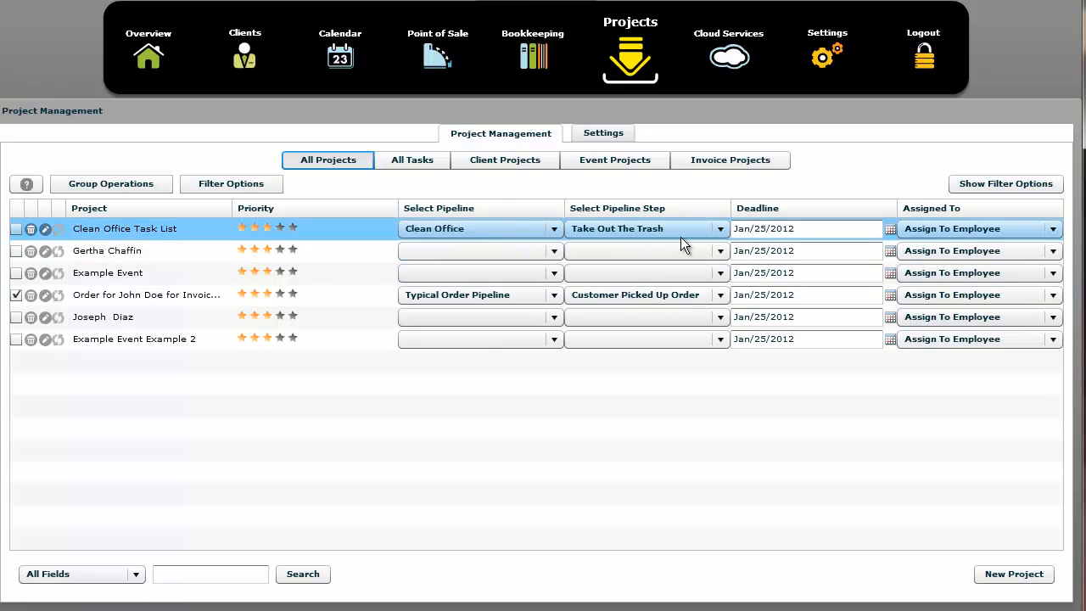
pyautogui.click(720, 229)
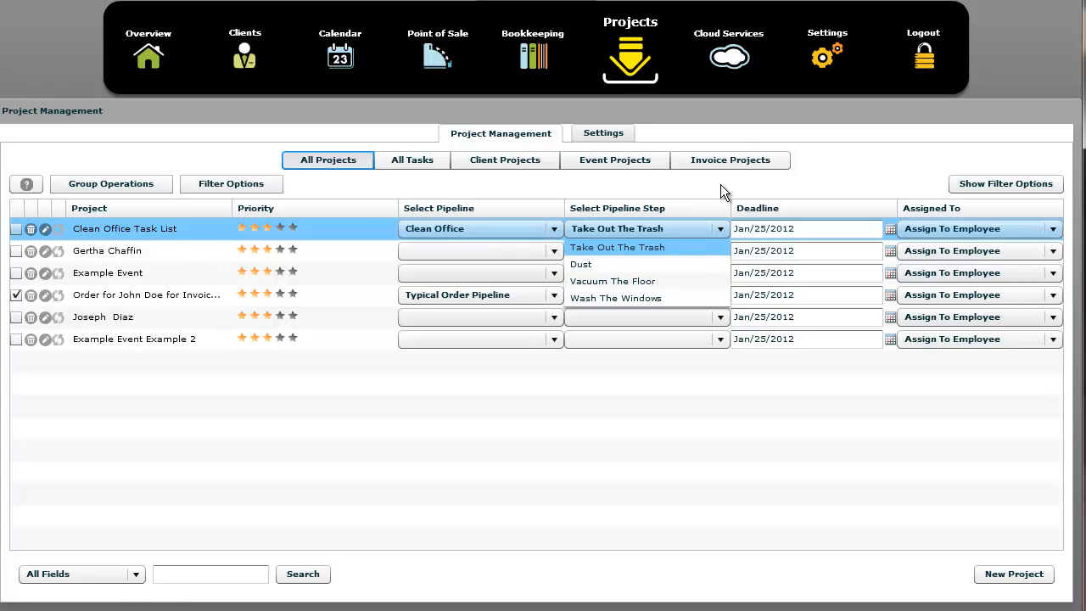
pyautogui.click(627, 264)
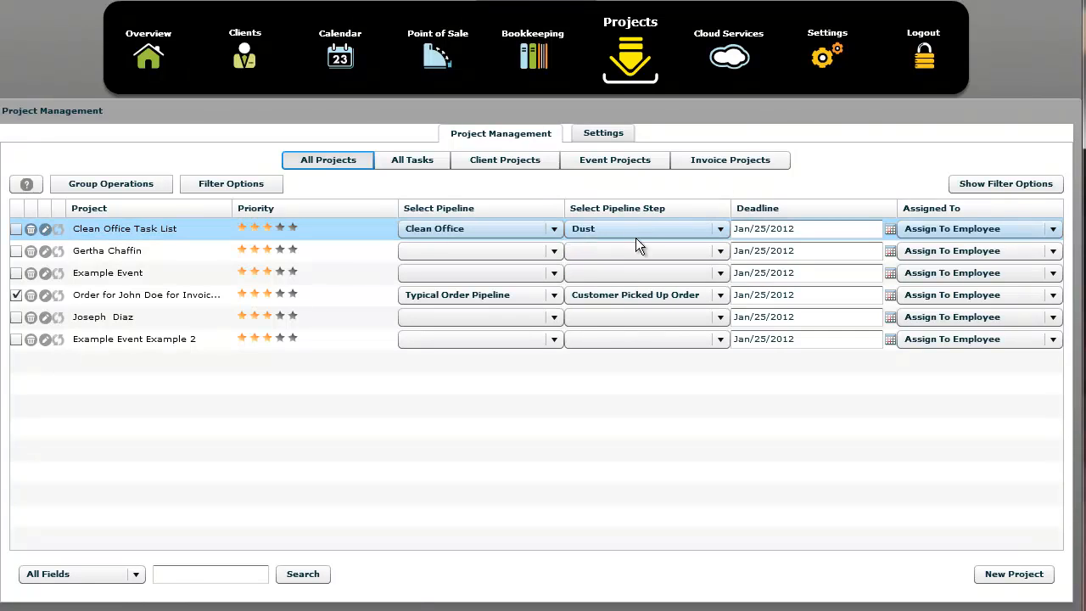
# Switch the Clean Office Task List to the Typical Order Pipeline and set the order project's pipeline step to Awaiting Customer Pickup.
pyautogui.click(635, 230)
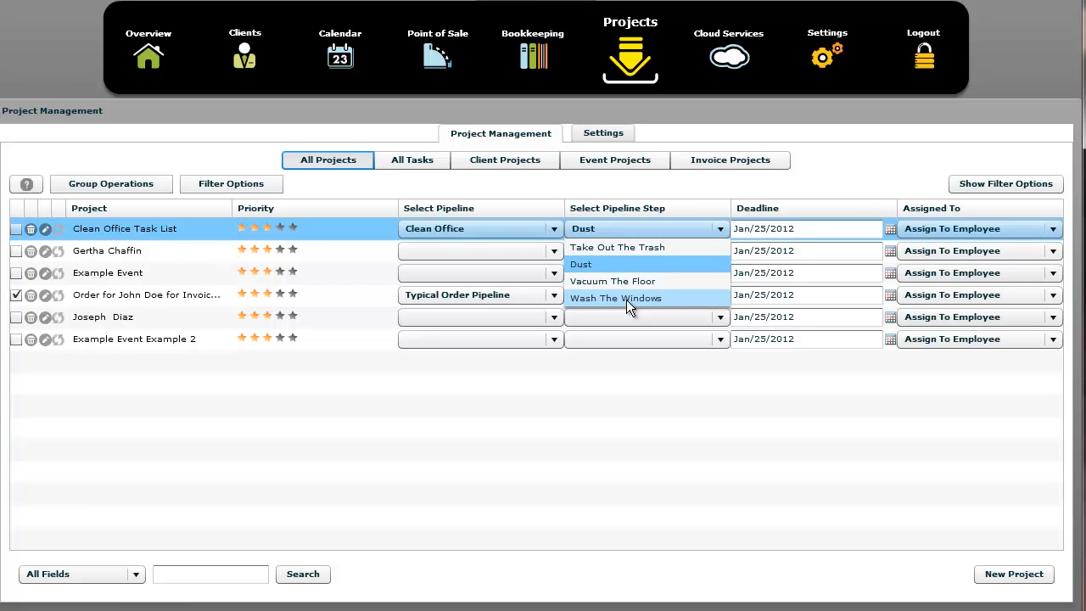
pyautogui.click(559, 188)
pyautogui.click(551, 231)
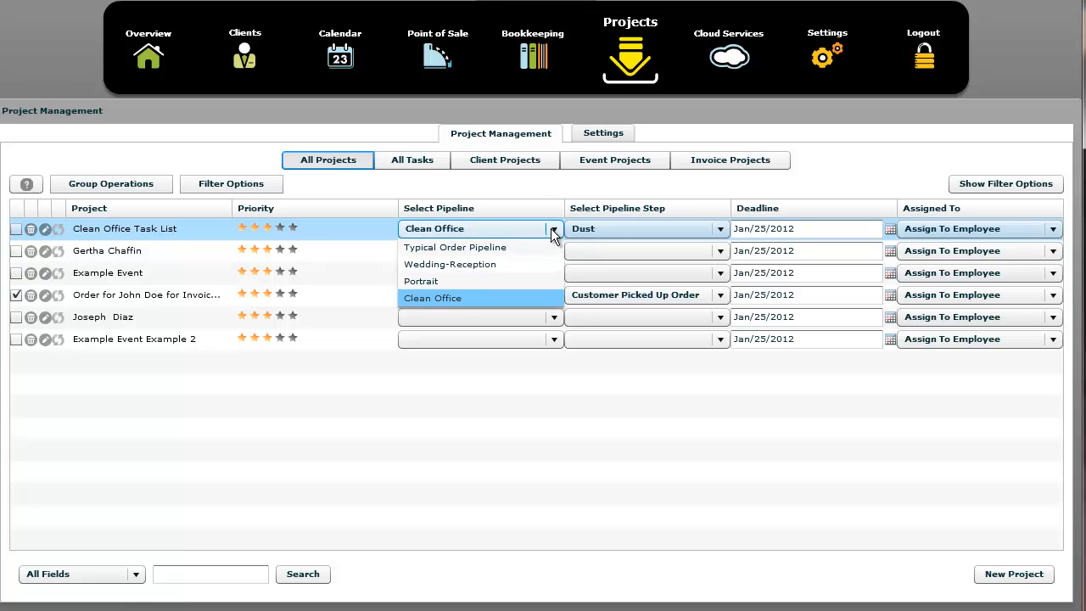
pyautogui.click(543, 247)
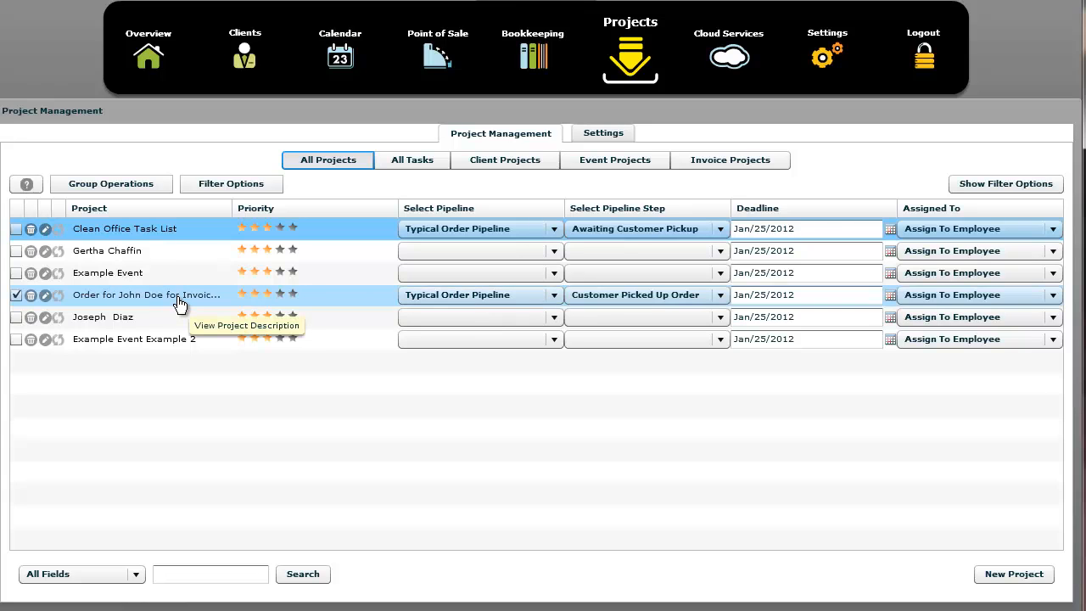
pyautogui.click(710, 299)
pyautogui.click(679, 316)
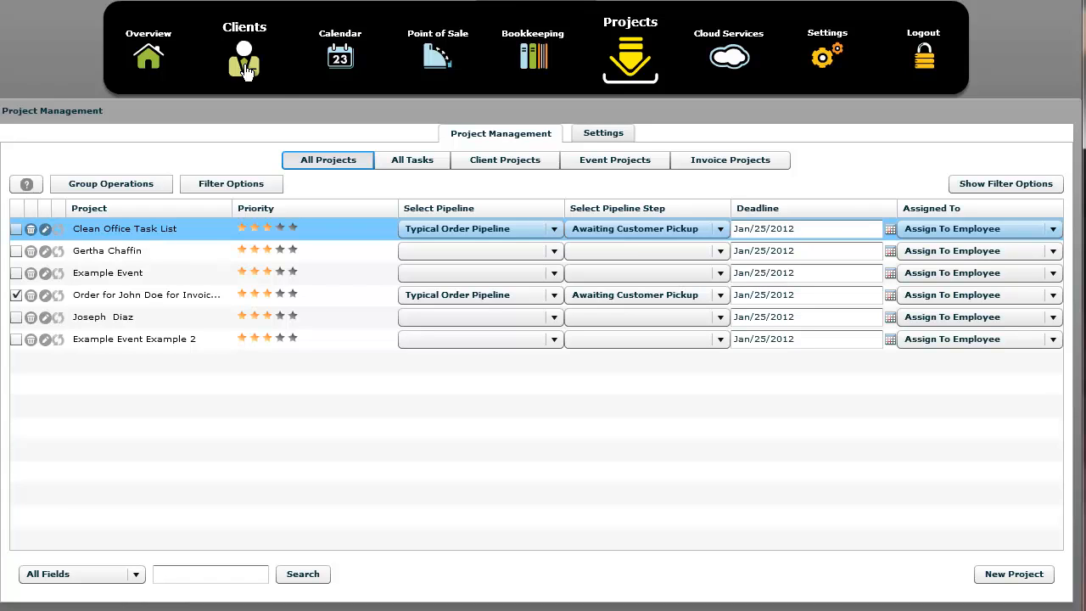
# Review the client, event and invoice project lists, then all projects and all tasks.
pyautogui.click(491, 167)
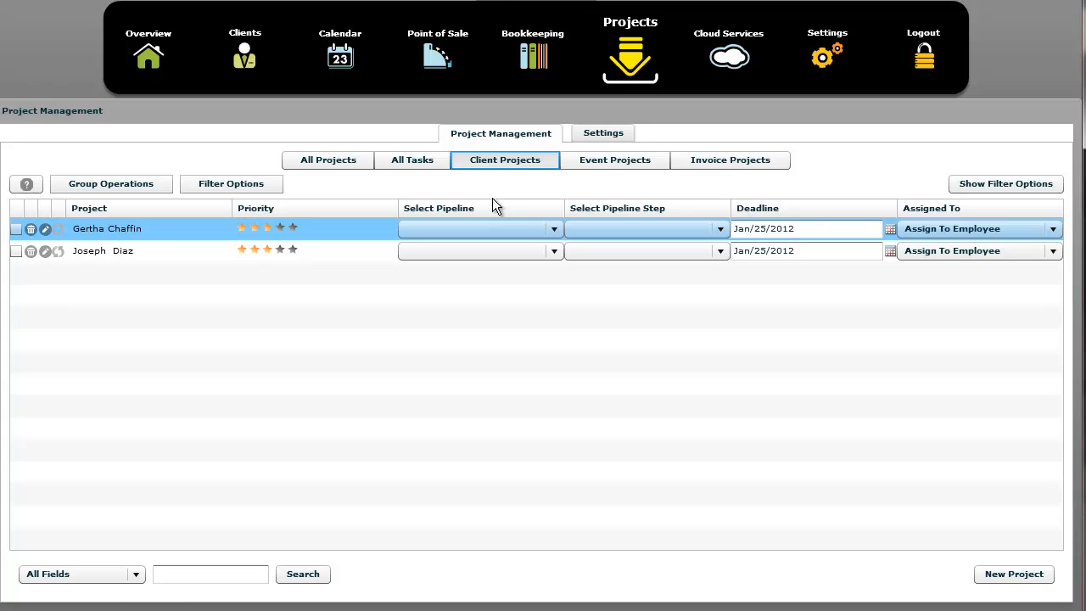
pyautogui.click(569, 164)
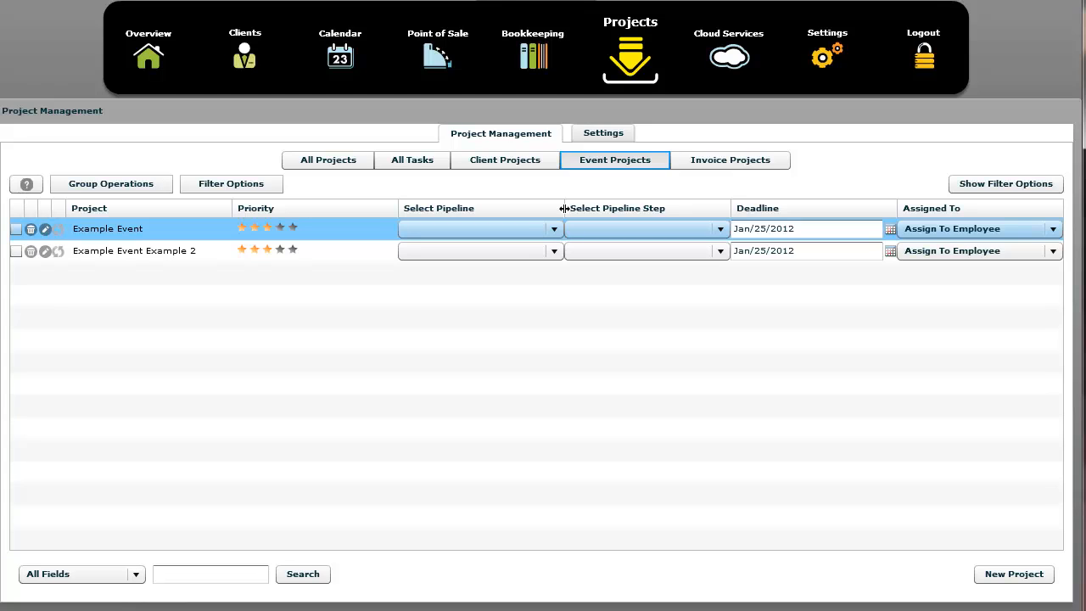
pyautogui.click(785, 161)
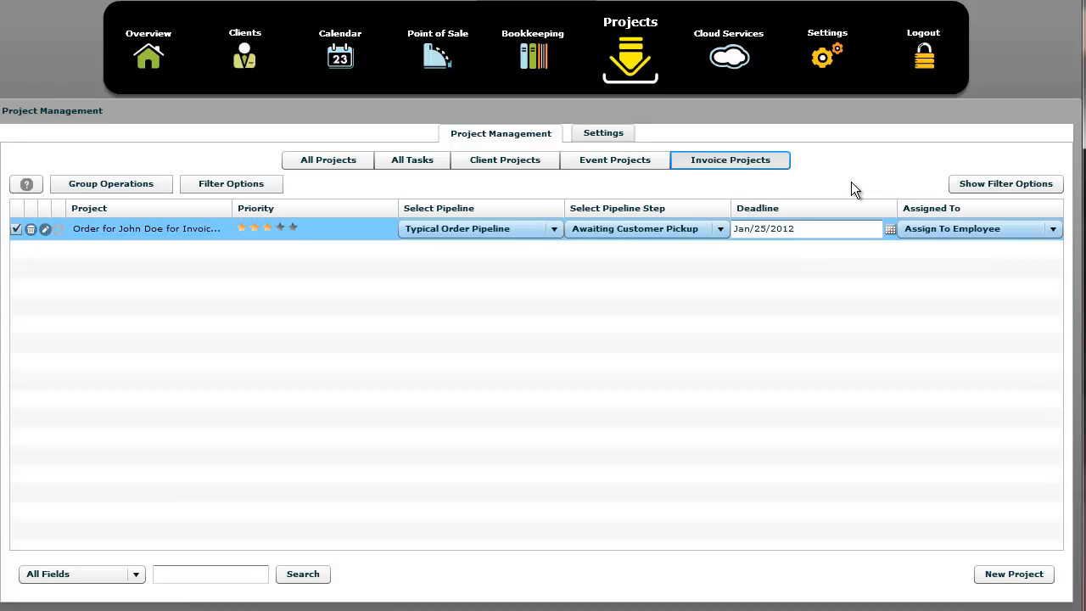
pyautogui.click(310, 162)
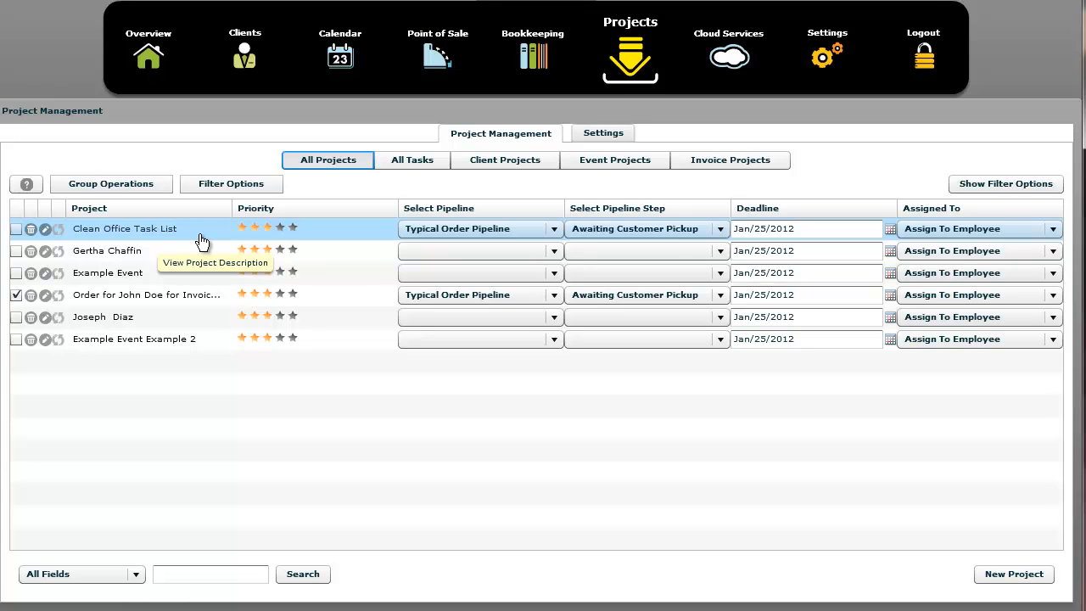
pyautogui.click(388, 161)
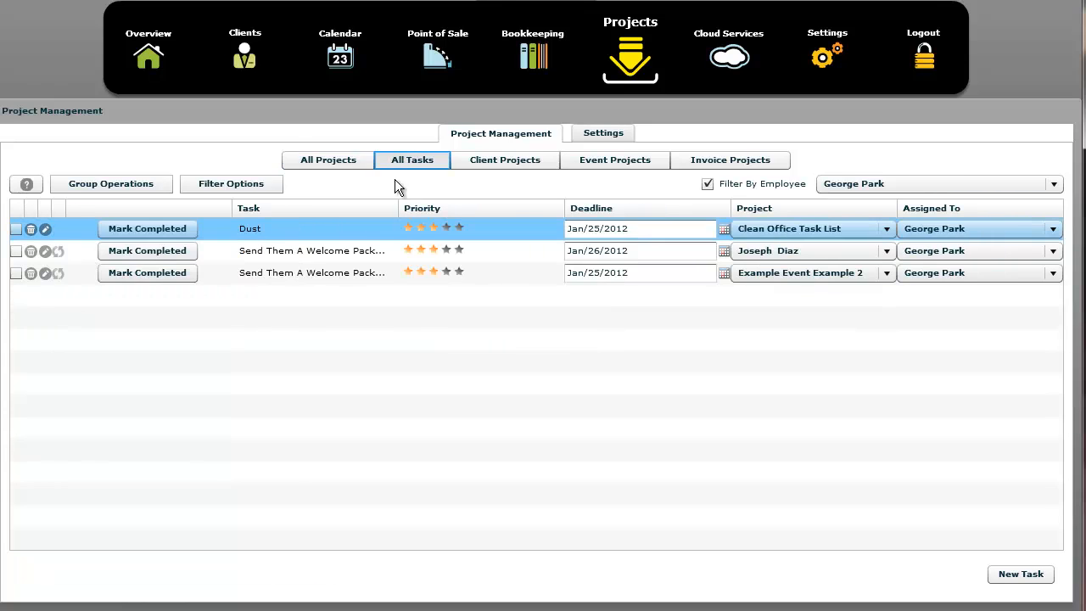